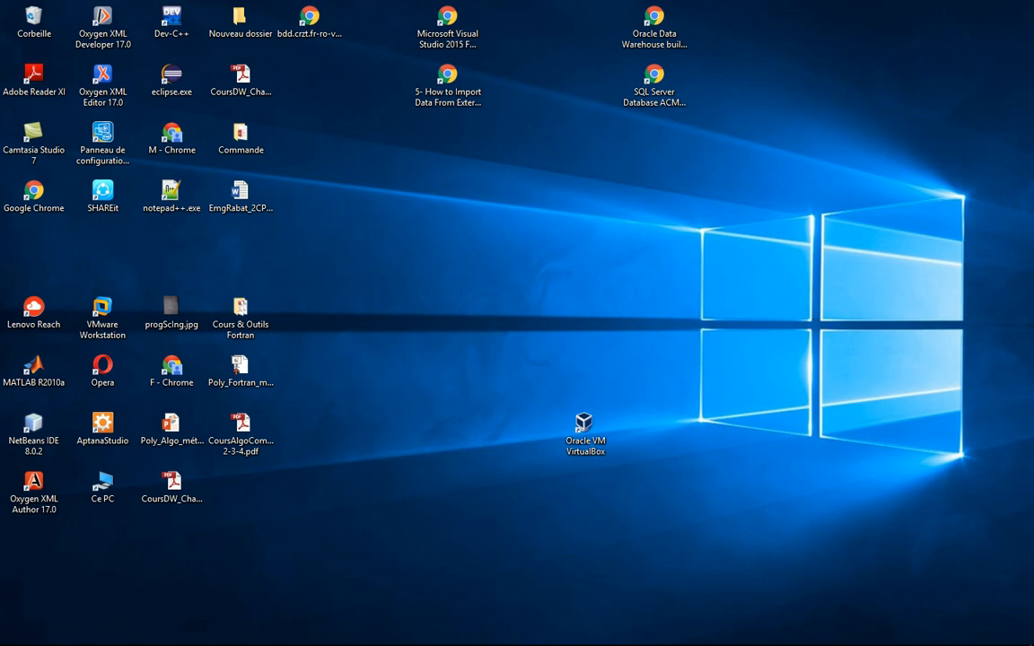
# - Switch to Excel, dismiss the Office customization installation error and create a new blank workbook
pyautogui.moveTo(368, 639)
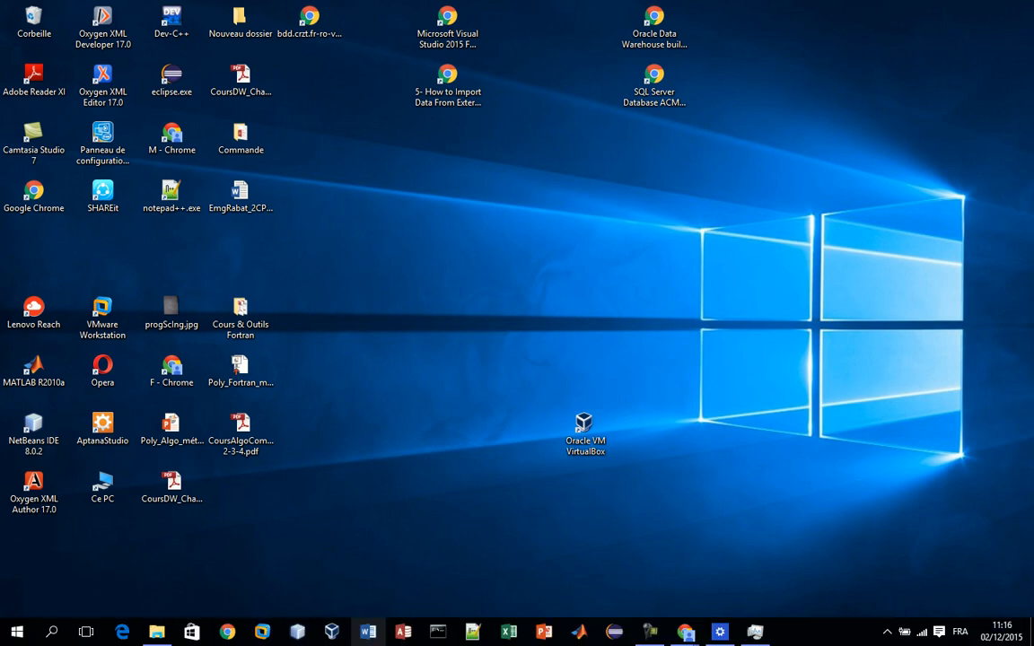
pyautogui.click(508, 632)
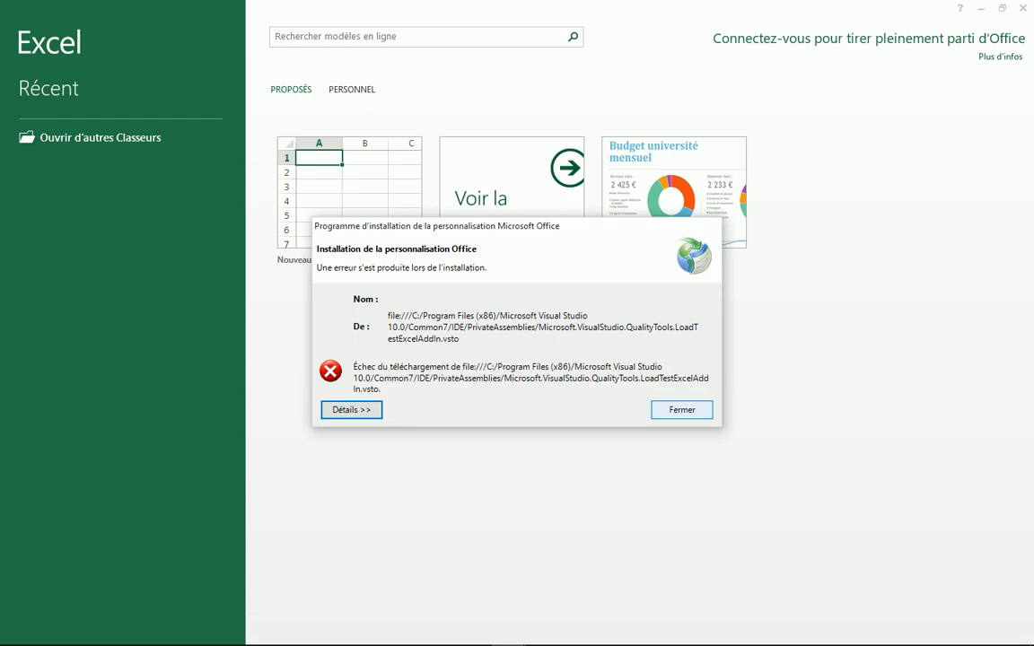
pyautogui.click(681, 410)
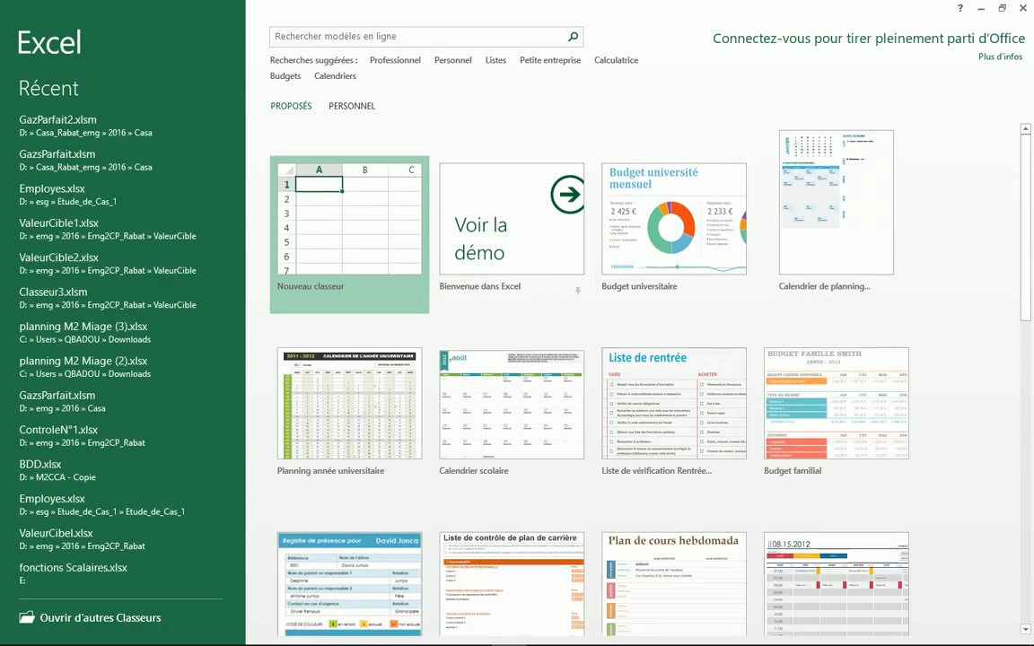
pyautogui.click(359, 224)
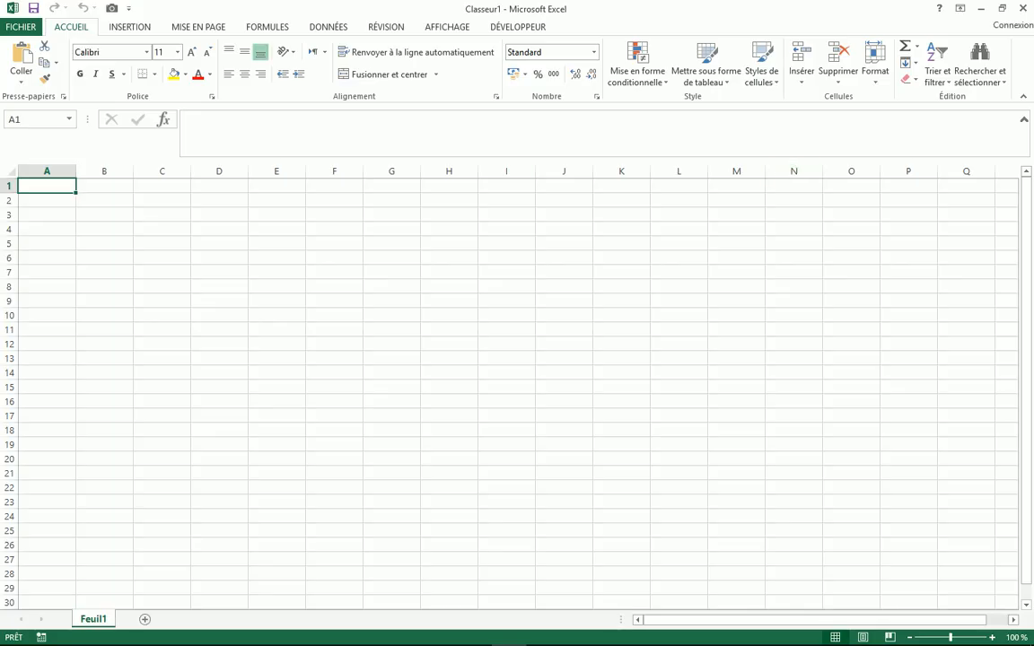
# - Enter the column headers Temps in A2 and Temperatures in B2
pyautogui.click(991, 637)
pyautogui.click(991, 637)
pyautogui.click(991, 637)
pyautogui.click(991, 637)
pyautogui.click(991, 637)
pyautogui.click(991, 637)
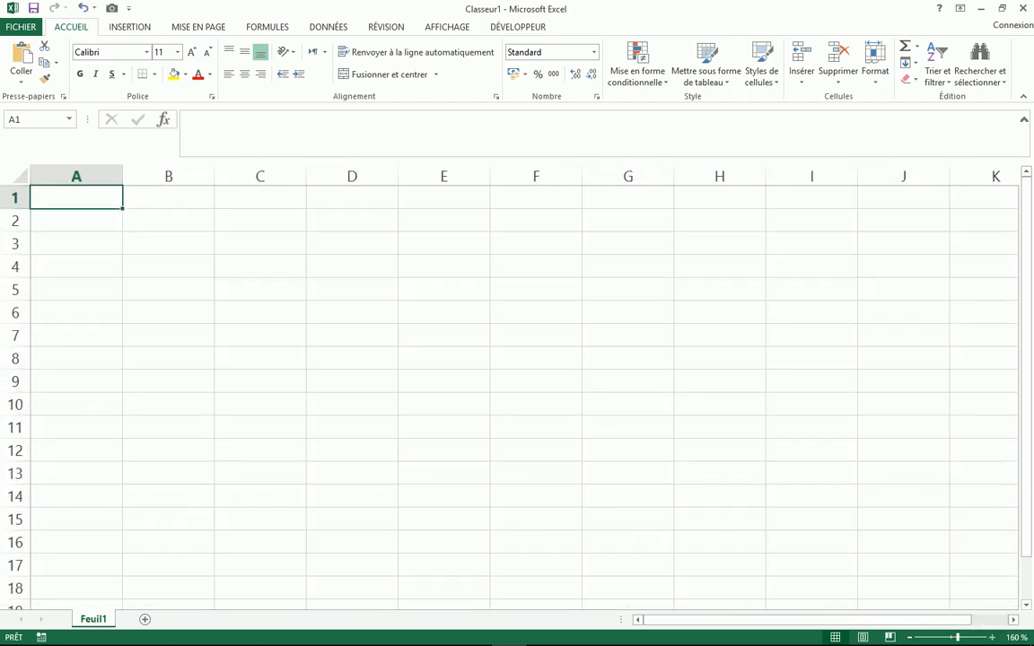
pyautogui.click(77, 221)
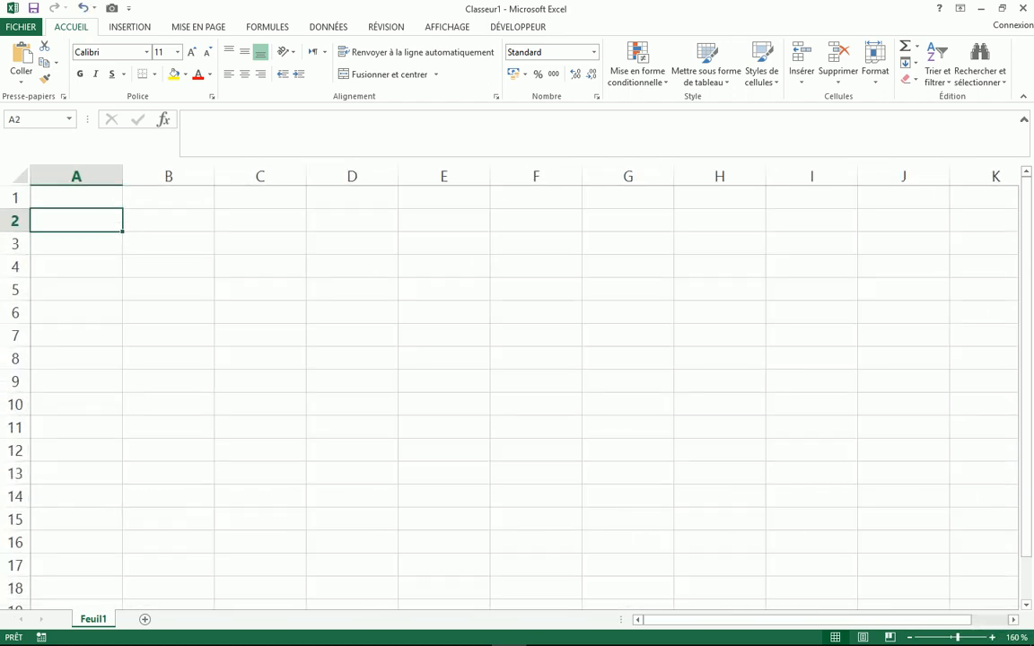
pyautogui.write('Temps')
pyautogui.press('Tab')
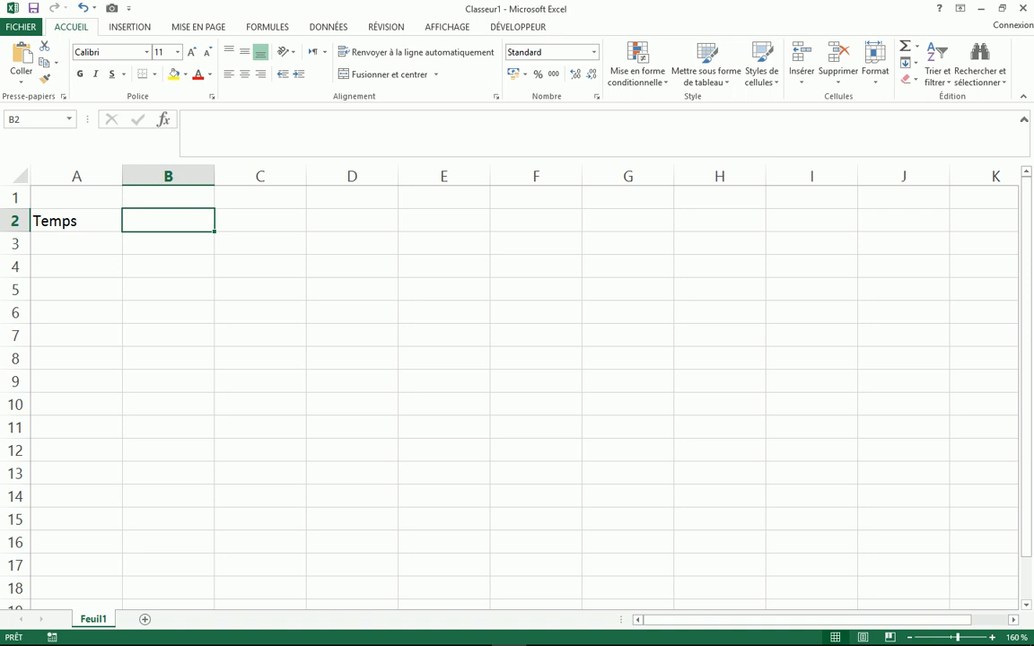
pyautogui.write('Temperatures')
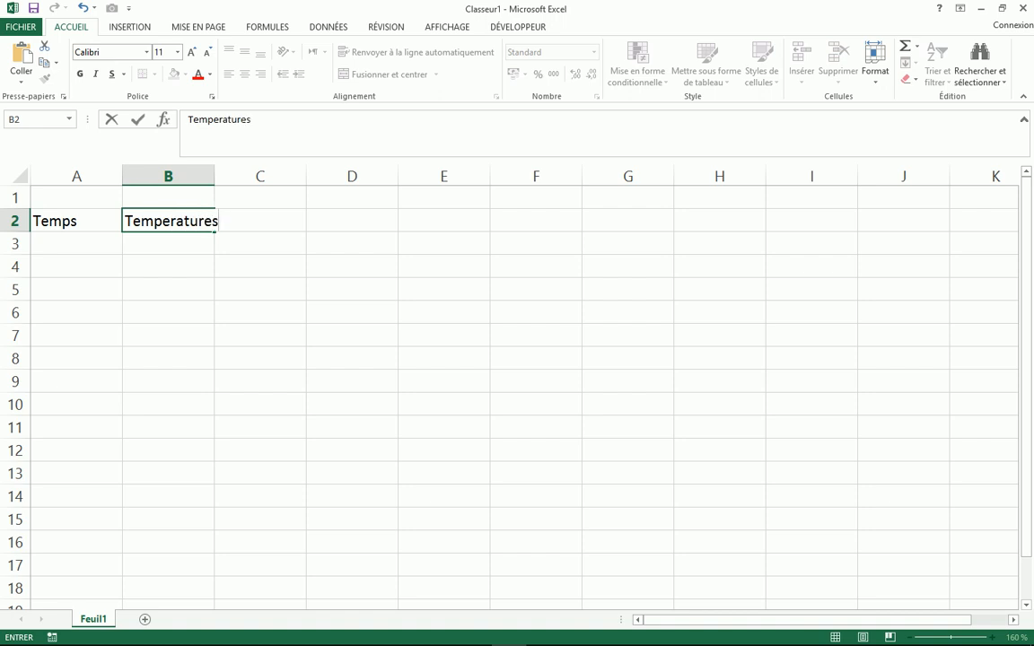
pyautogui.press('Return')
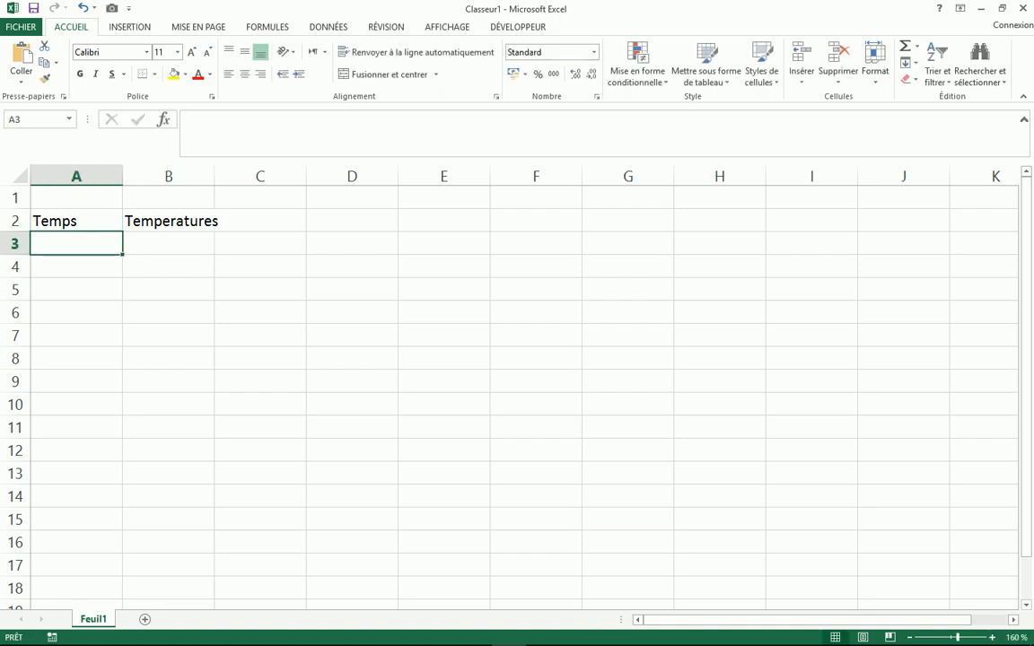
# - Fill the Temps column with the values 1, 2, 3, 4 and 5 in cells A3 to A7
pyautogui.write('1')
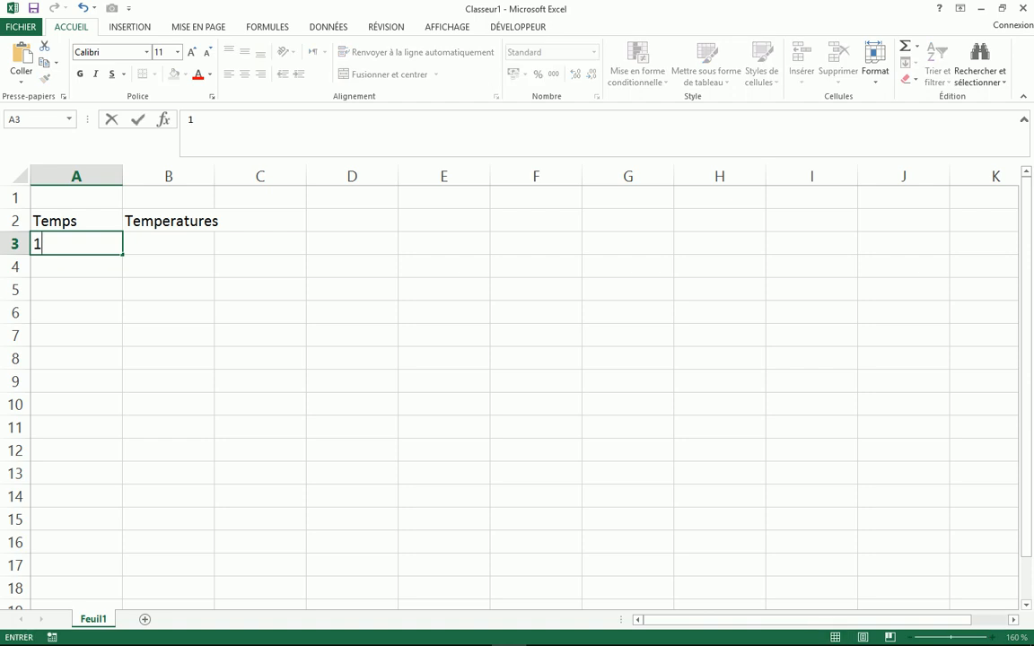
pyautogui.press('Return')
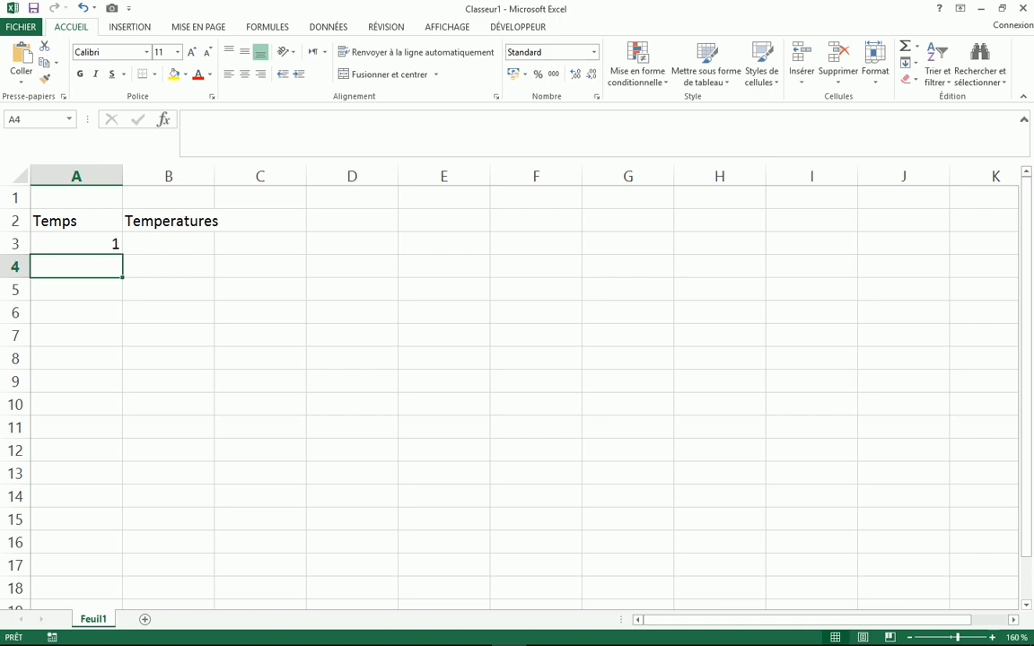
pyautogui.write('2')
pyautogui.press('Return')
pyautogui.write('3')
pyautogui.press('Return')
pyautogui.write('4')
pyautogui.press('Return')
pyautogui.write('5')
pyautogui.press('Return')
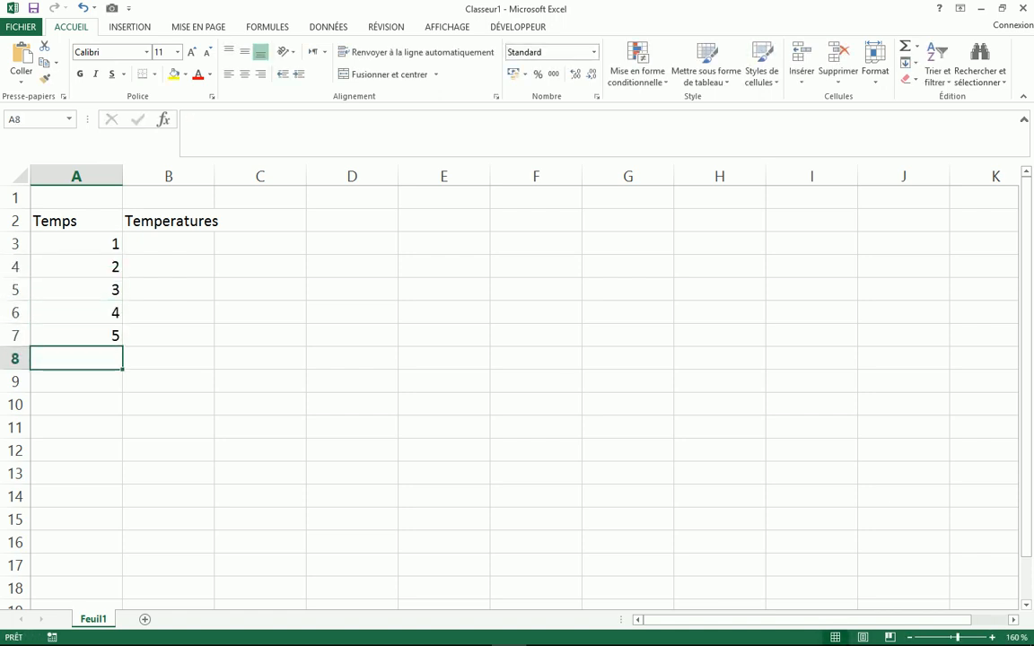
# - Fill the Temperatures column with 20, 22, 26, 31 and 35 in cells B3 to B7
pyautogui.press('Up')
pyautogui.press('Up')
pyautogui.press('Up')
pyautogui.press('Up')
pyautogui.press('Up')
pyautogui.press('Right')
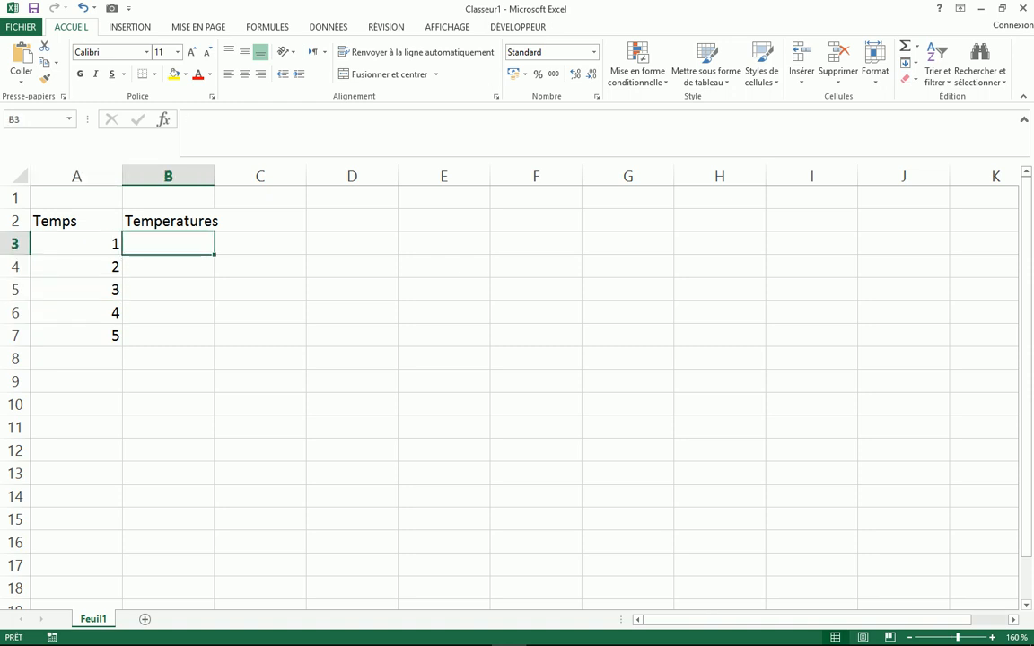
pyautogui.write('20')
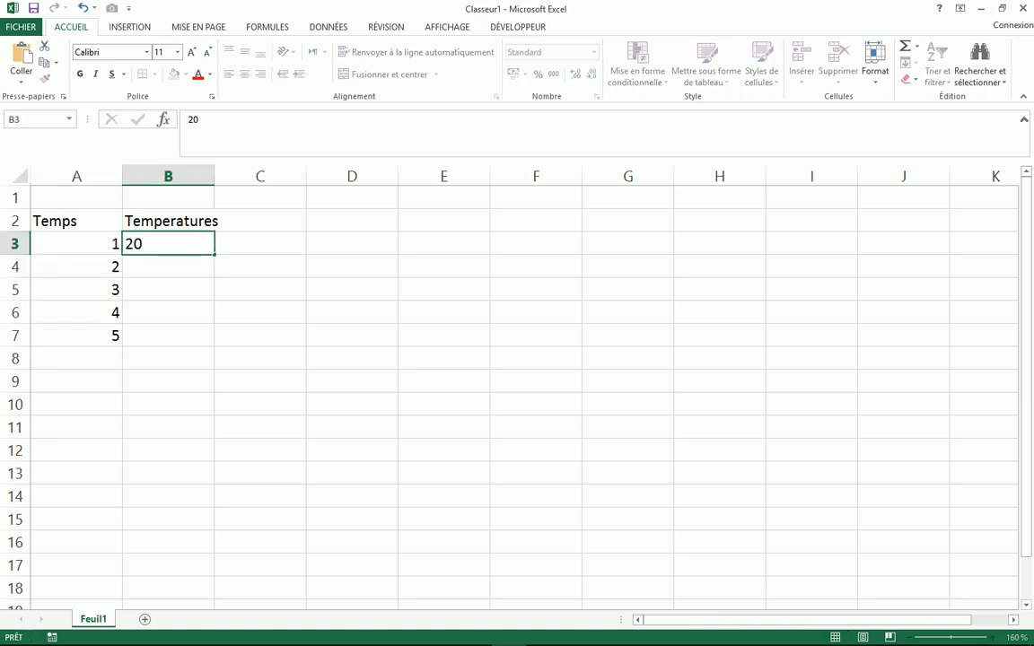
pyautogui.press('Return')
pyautogui.write('22')
pyautogui.press('Return')
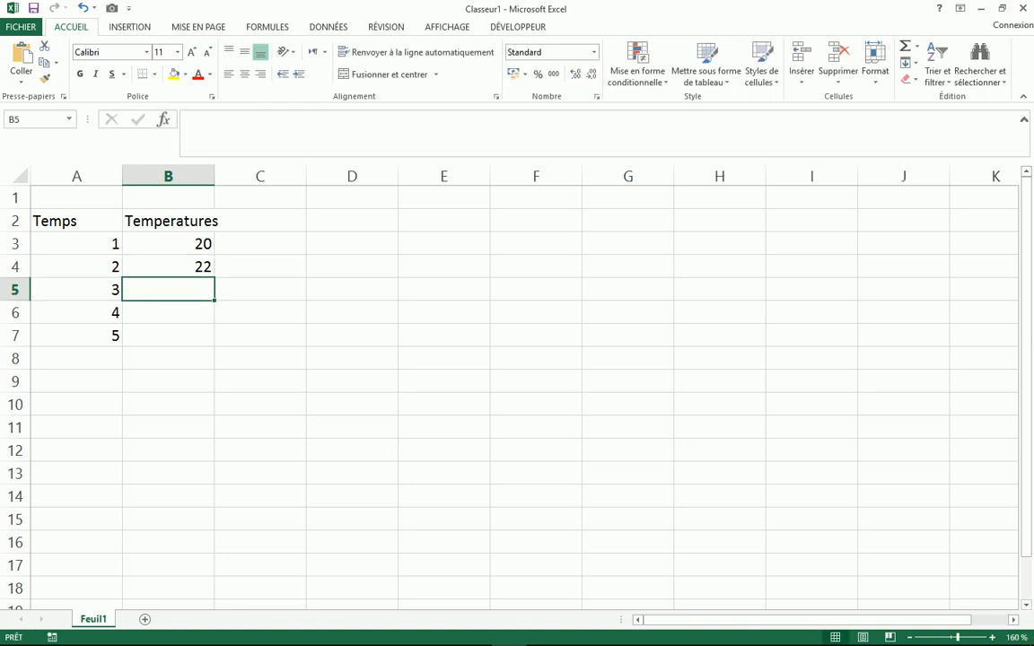
pyautogui.write('26')
pyautogui.press('Return')
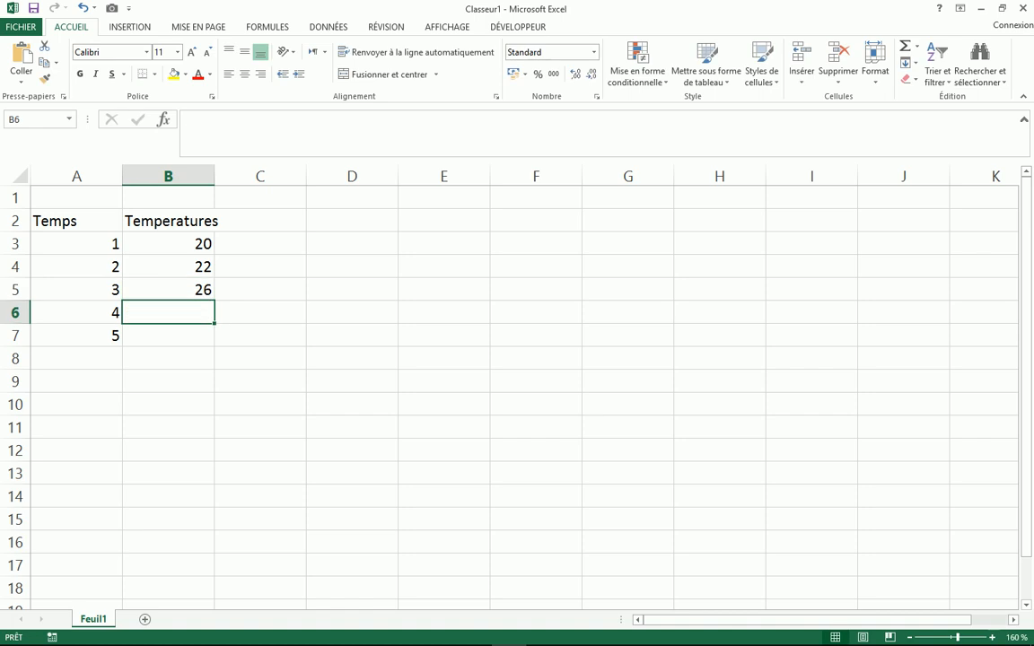
pyautogui.write('31')
pyautogui.press('Return')
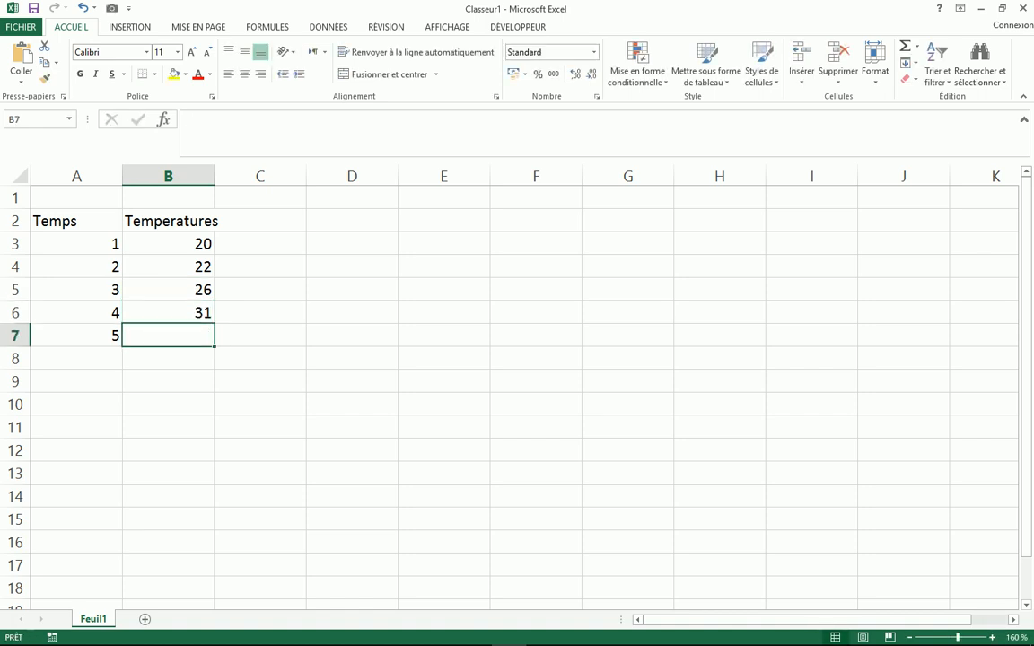
pyautogui.write('35')
pyautogui.press('Return')
# - Change the temperature for time 4 in cell B6 to 30
pyautogui.press('Up')
pyautogui.press('Up')
pyautogui.press('Up')
pyautogui.press('Up')
pyautogui.press('Up')
pyautogui.press('Up')
pyautogui.press('Down')
pyautogui.press('Down')
pyautogui.press('Down')
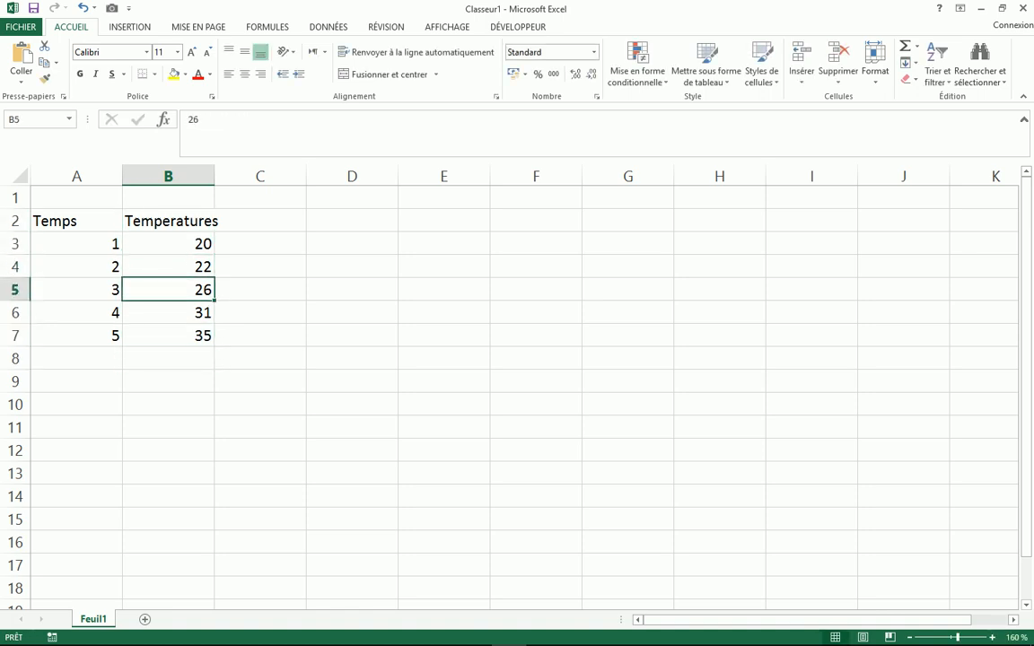
pyautogui.press('Down')
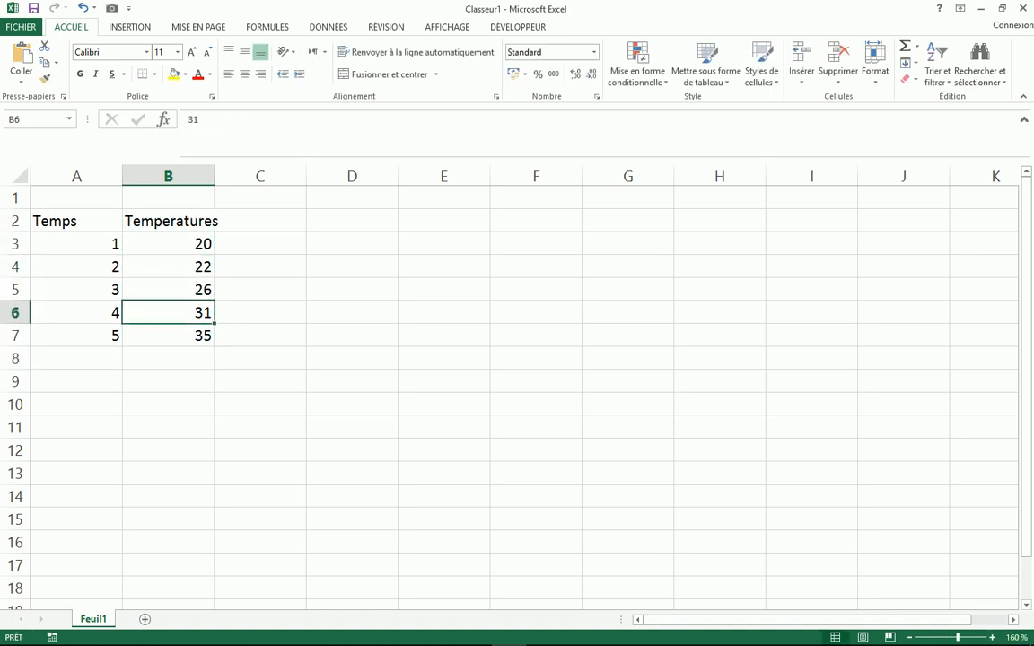
pyautogui.write('30')
pyautogui.press('Up')
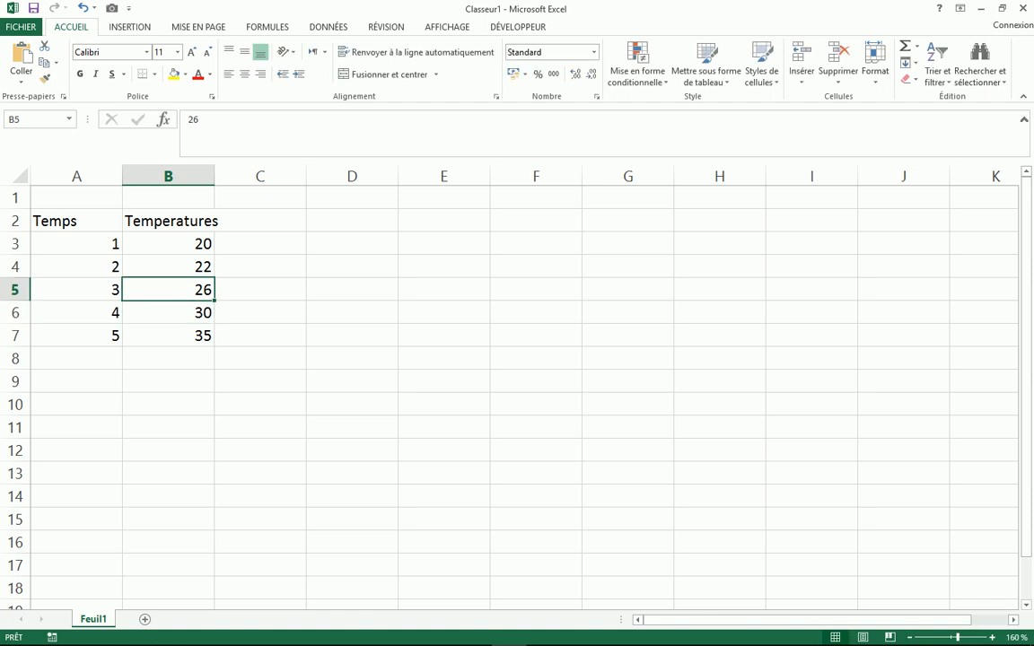
pyautogui.press('Down')
pyautogui.press('Down')
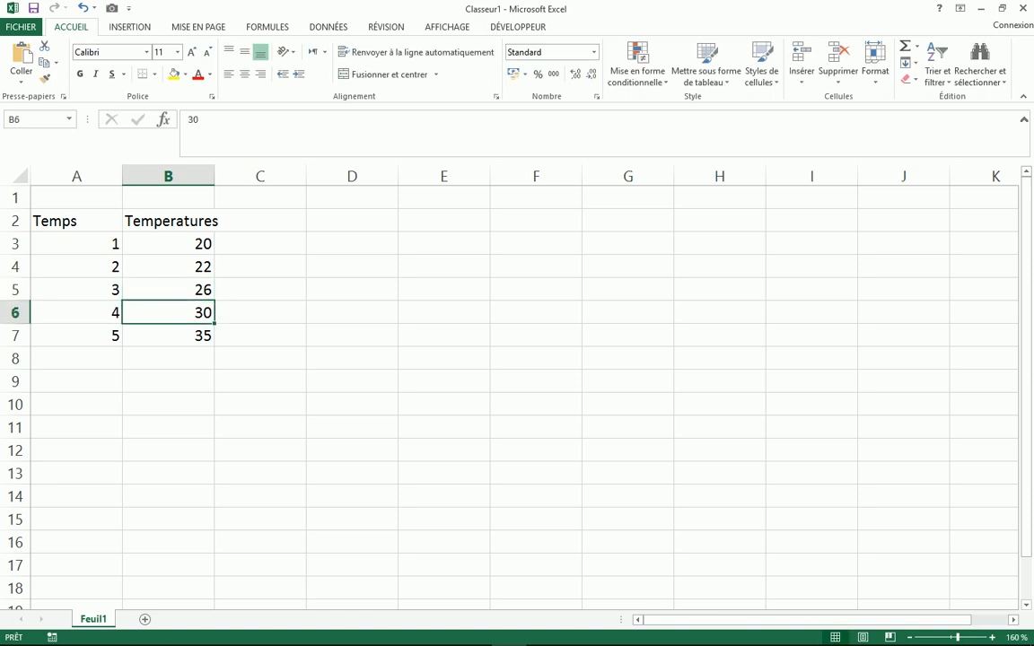
pyautogui.press('Up')
pyautogui.press('Up')
pyautogui.press('Up')
pyautogui.press('Up')
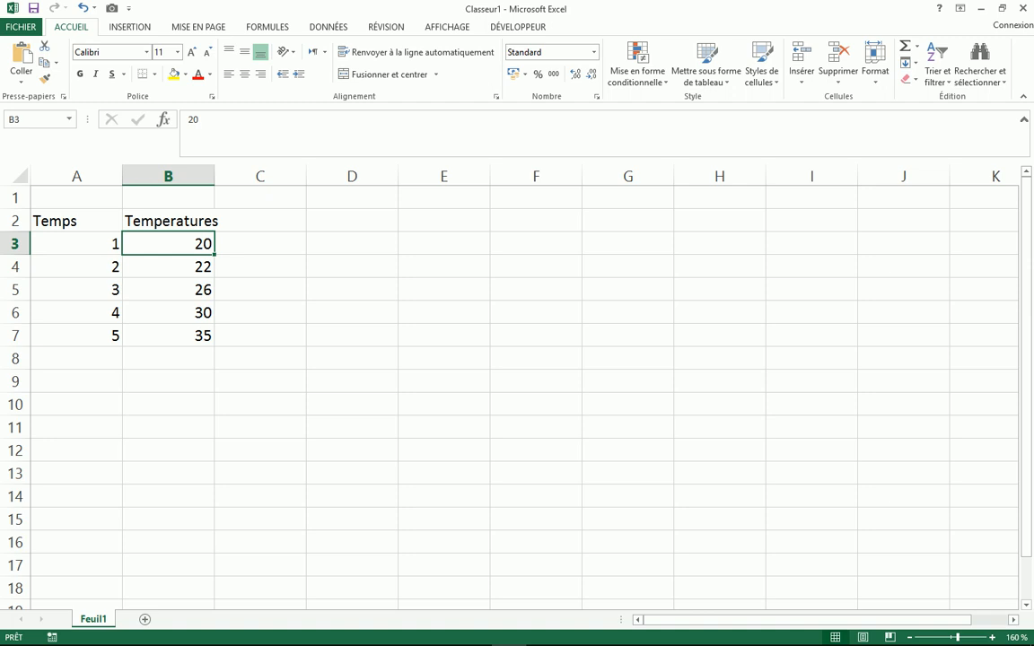
# - Insert a scatter chart with straight lines and markers from the data in A2:B7
pyautogui.moveTo(76, 221); pyautogui.dragTo(174, 335)
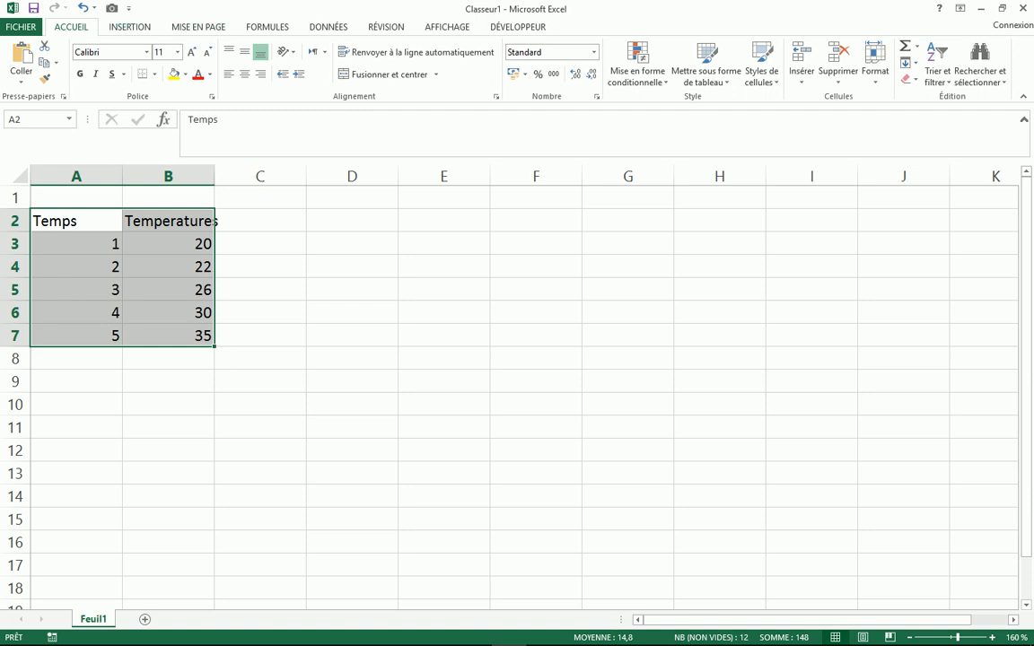
pyautogui.click(130, 27)
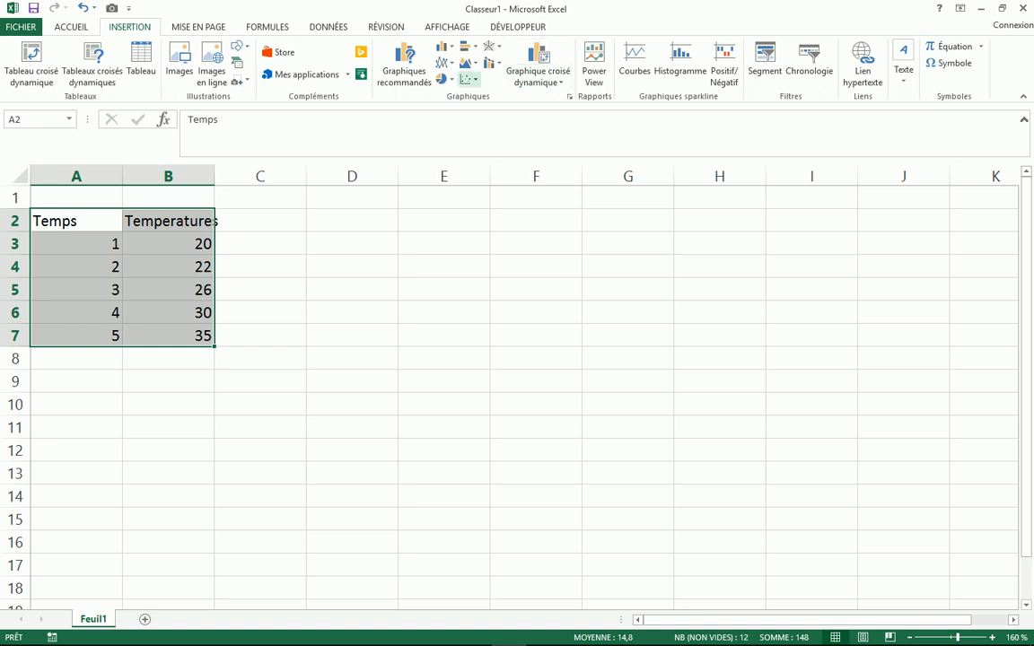
pyautogui.click(468, 79)
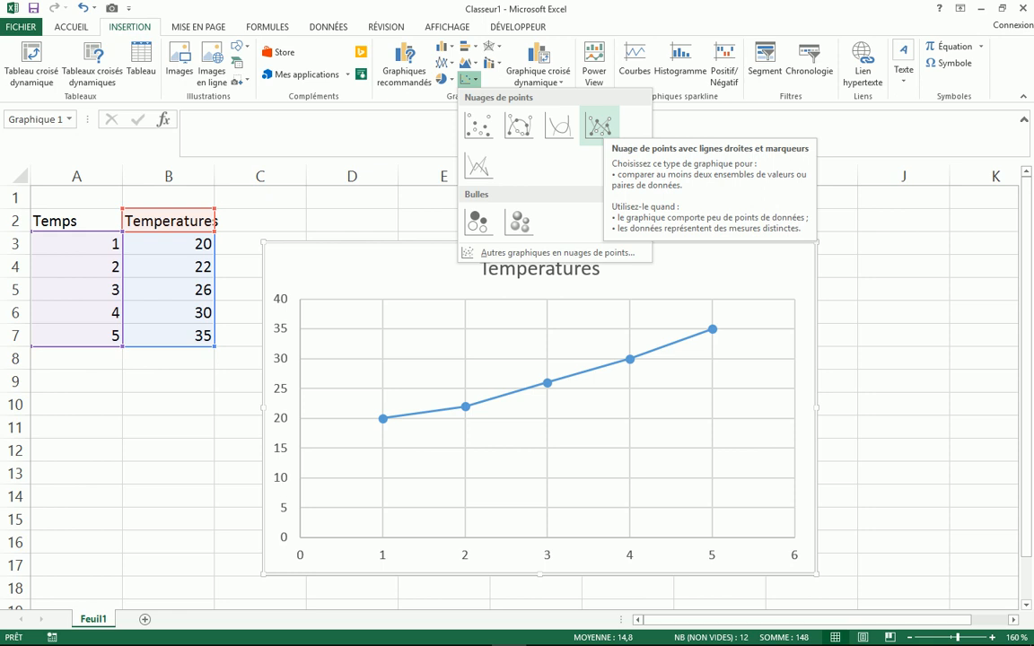
pyautogui.click(599, 125)
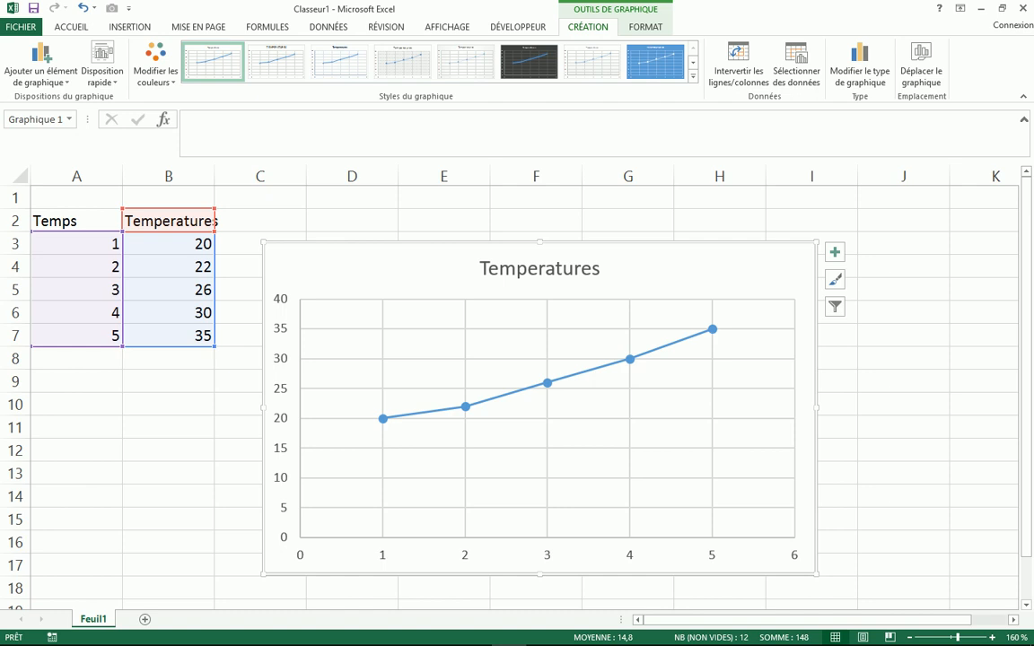
# - Change the temperature in cell B5 to 24 and the one in B7 to 36
pyautogui.click(168, 290)
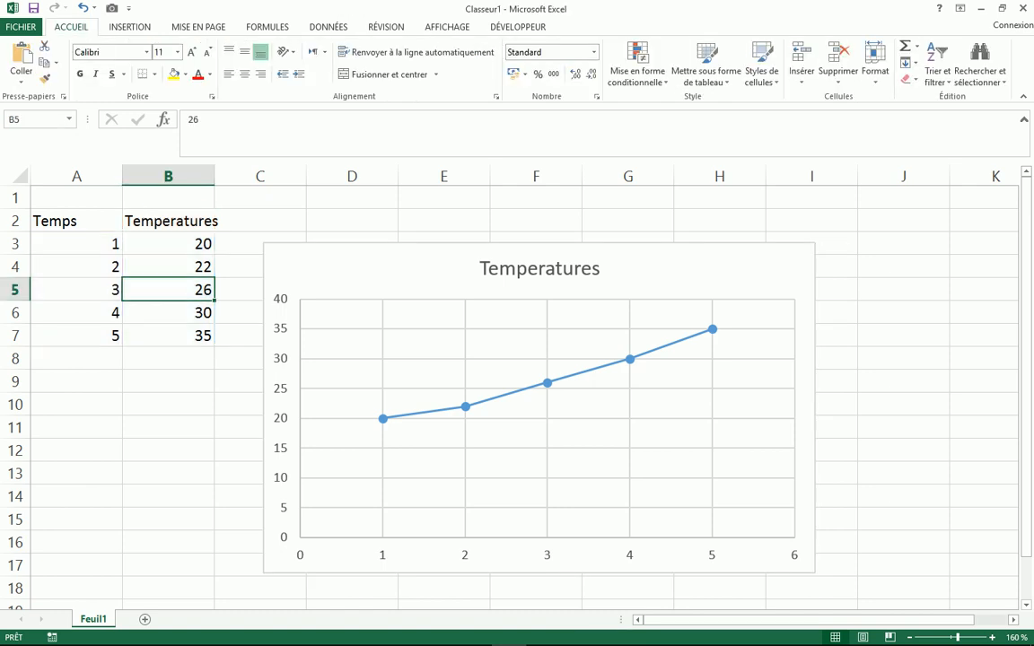
pyautogui.write('24')
pyautogui.press('Return')
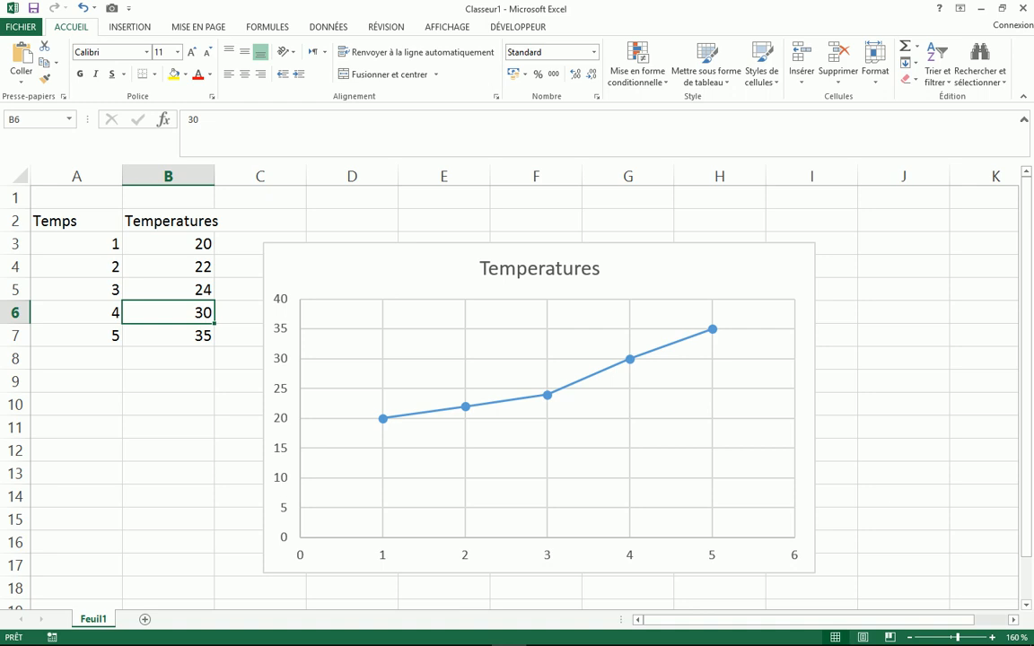
pyautogui.click(168, 335)
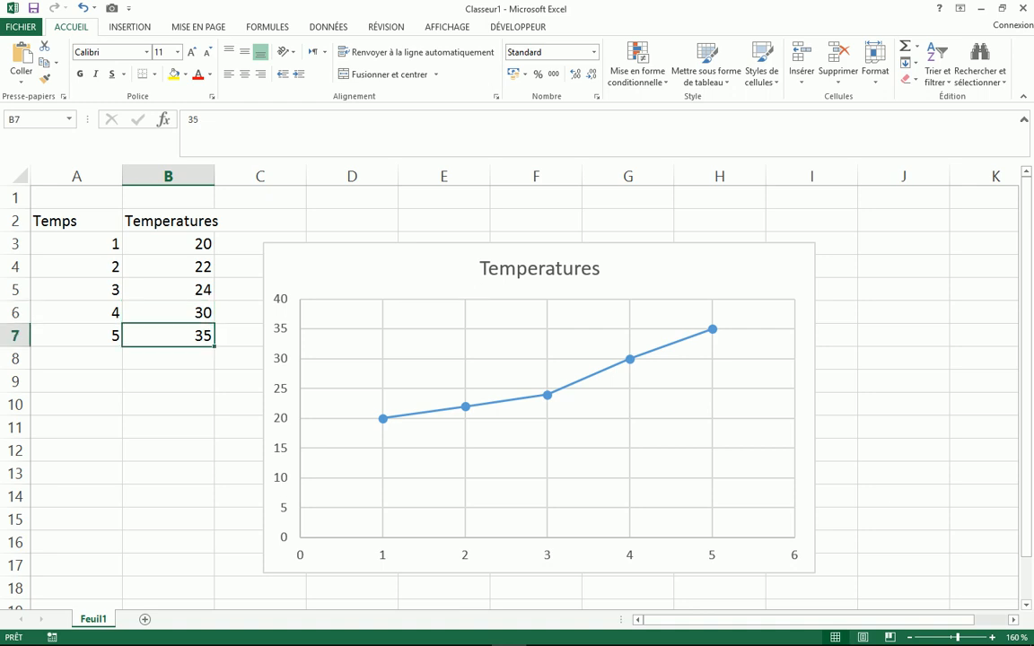
pyautogui.write('36')
pyautogui.press('Return')
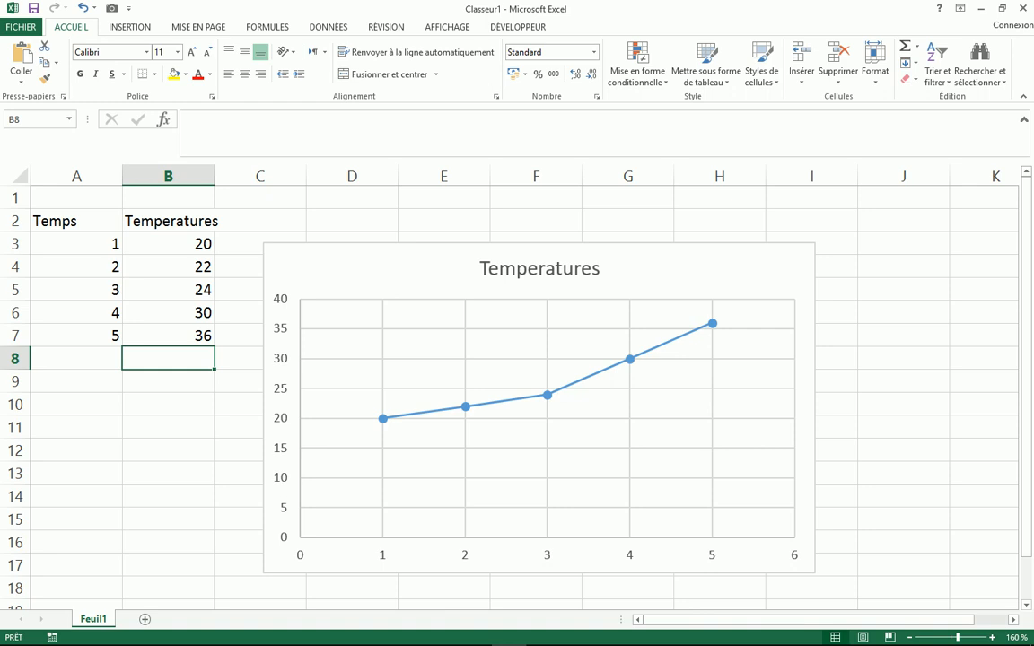
# - Add a trendline to the Temperatures series in the scatter chart
pyautogui.moveTo(499, 401)
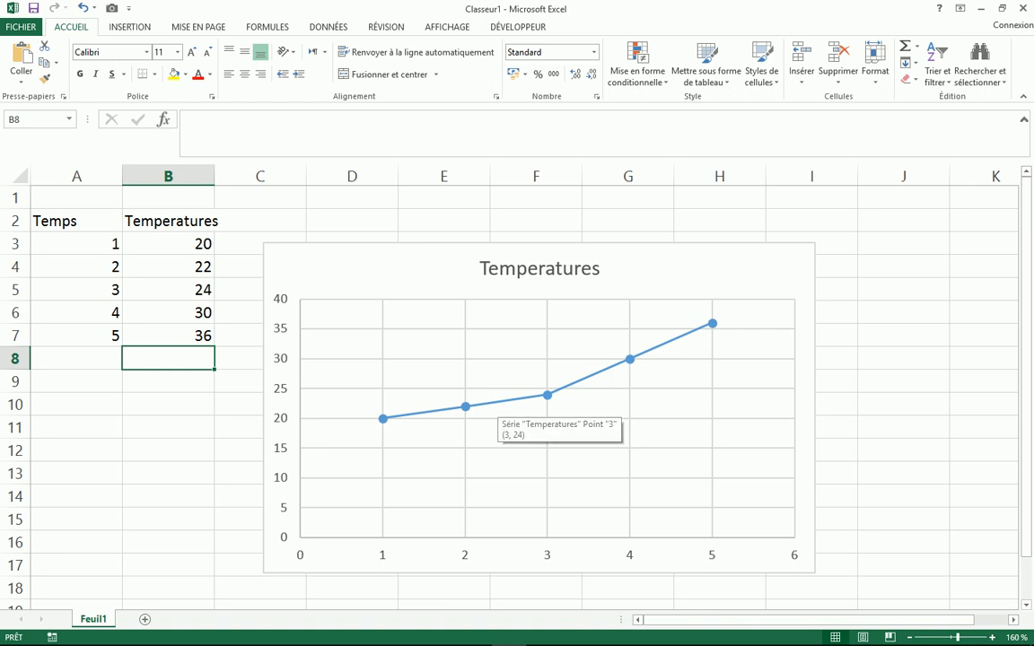
pyautogui.moveTo(589, 375)
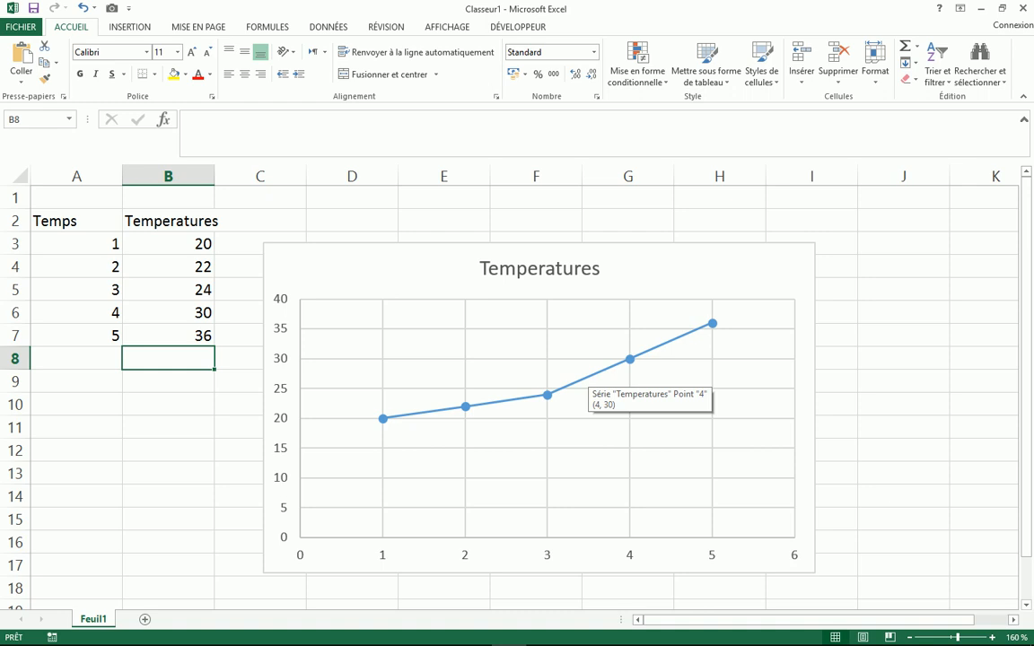
pyautogui.click(588, 376)
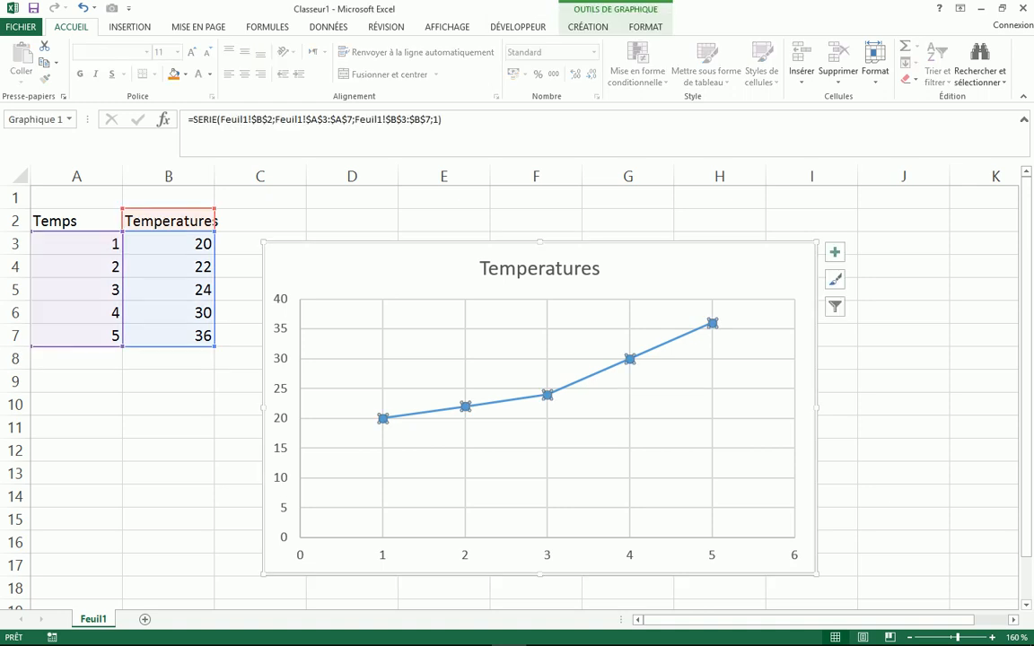
pyautogui.rightClick(589, 376)
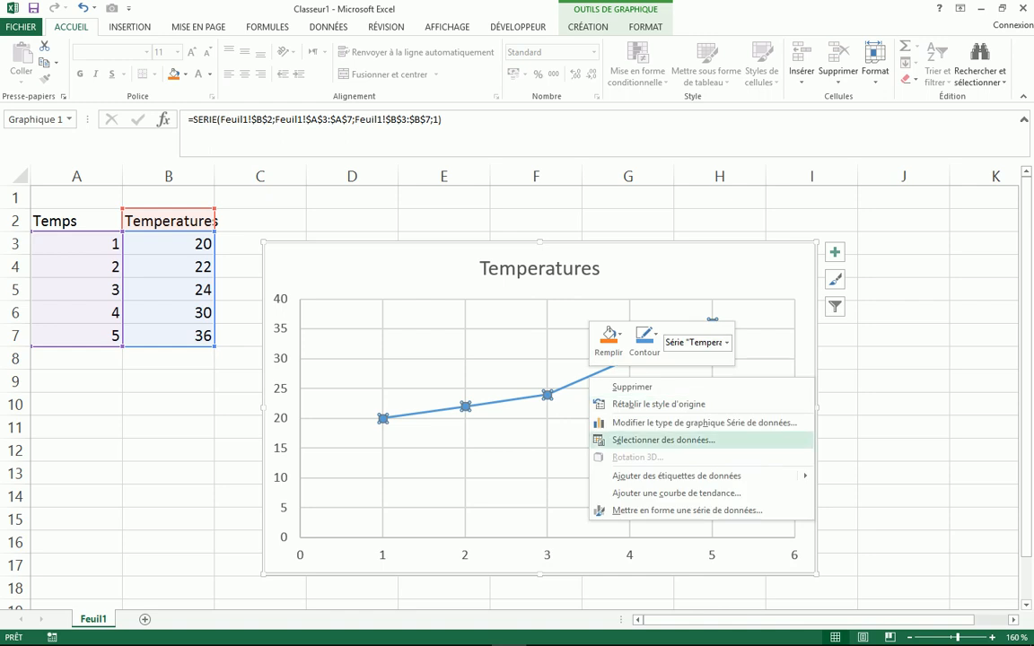
pyautogui.moveTo(682, 475)
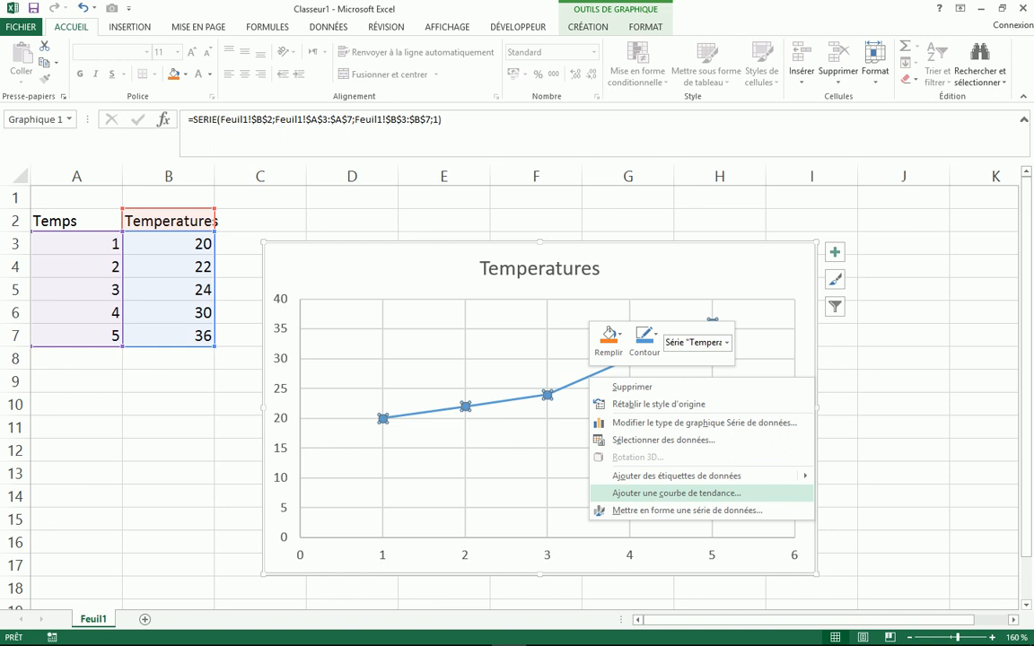
pyautogui.click(675, 493)
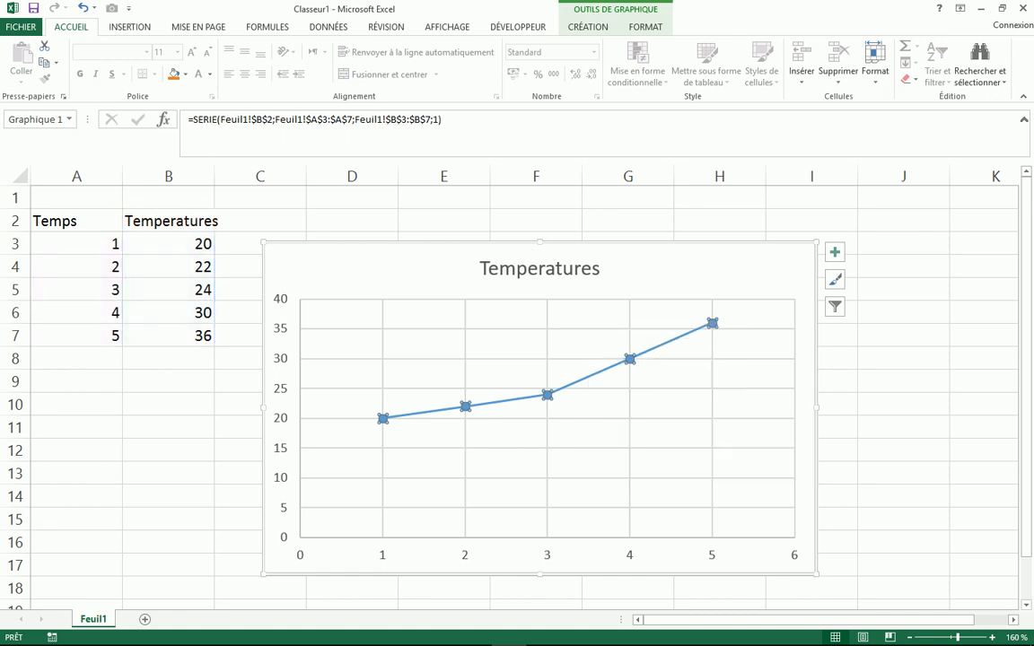
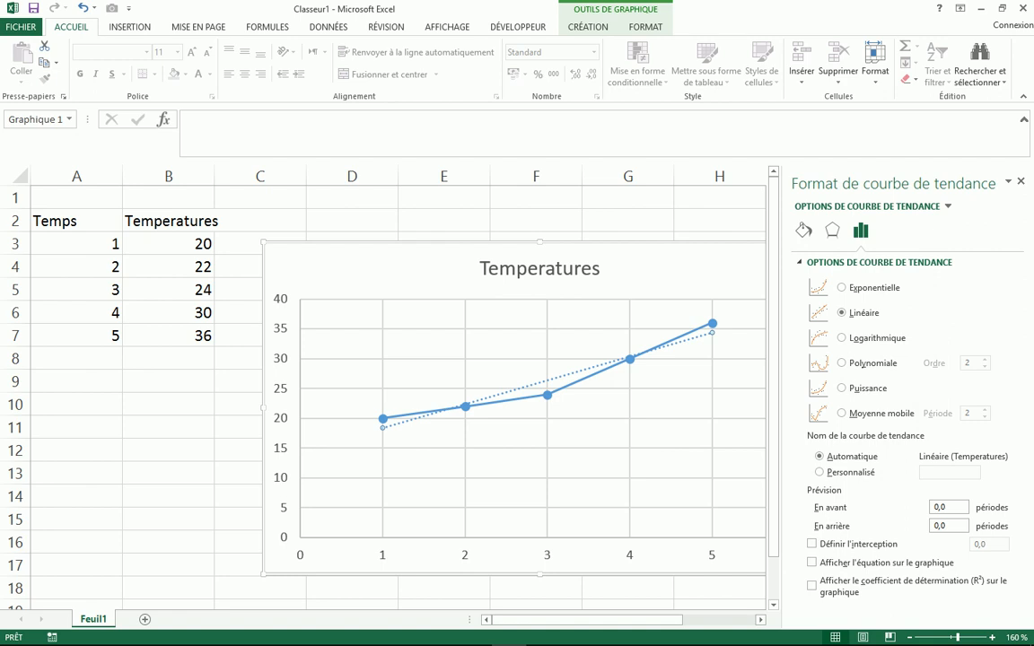
# - Try the polynomial, logarithmic, power and moving average types on the trendline, ending on the linear type
pyautogui.click(840, 362)
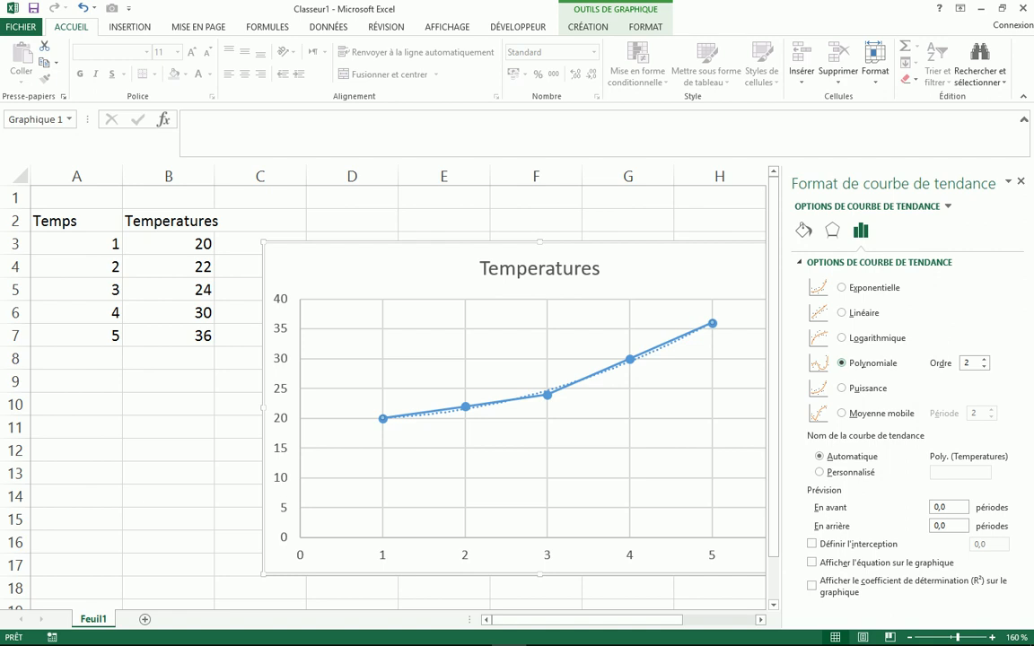
pyautogui.click(842, 314)
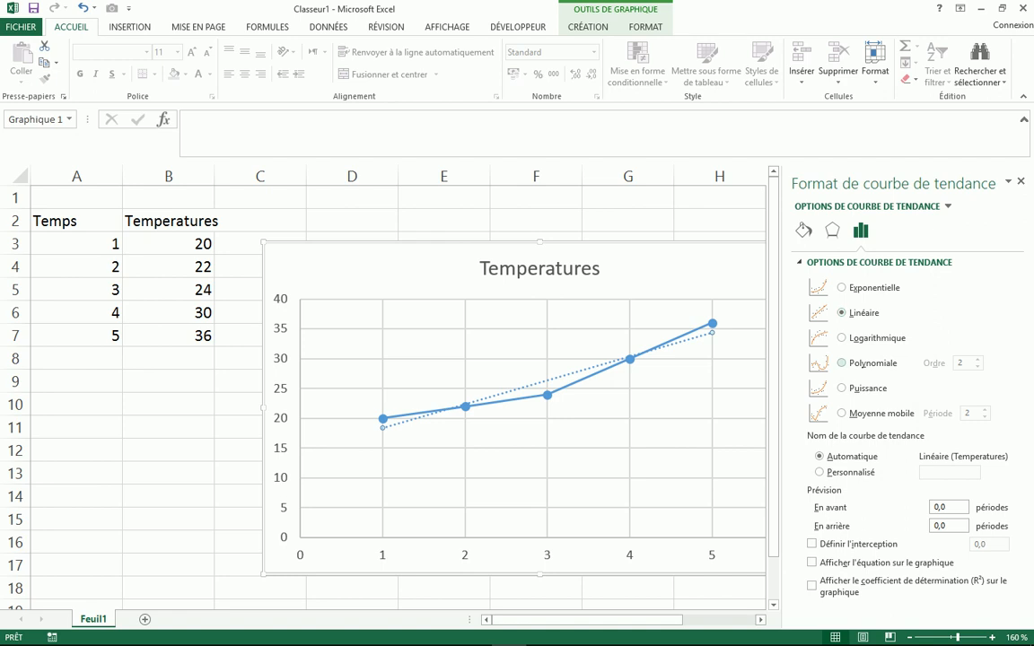
pyautogui.click(842, 363)
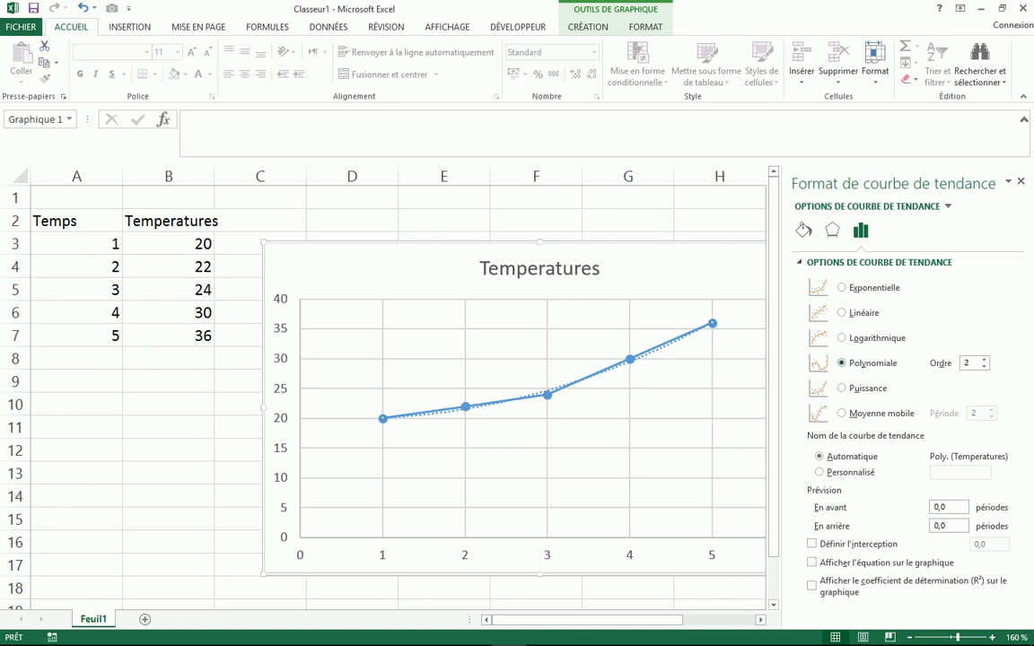
pyautogui.click(841, 337)
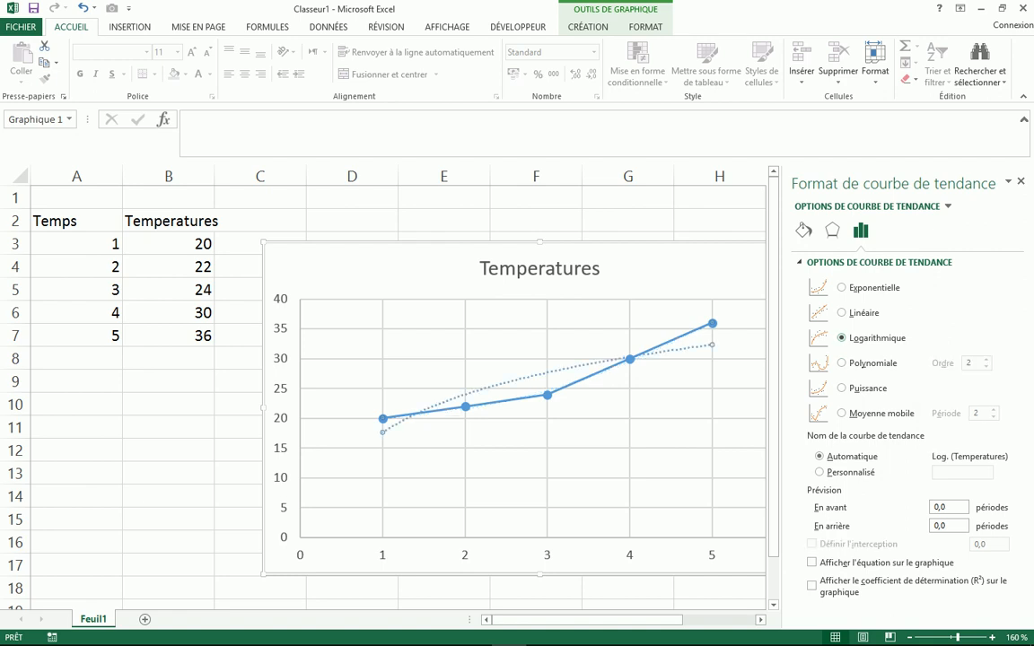
pyautogui.click(841, 388)
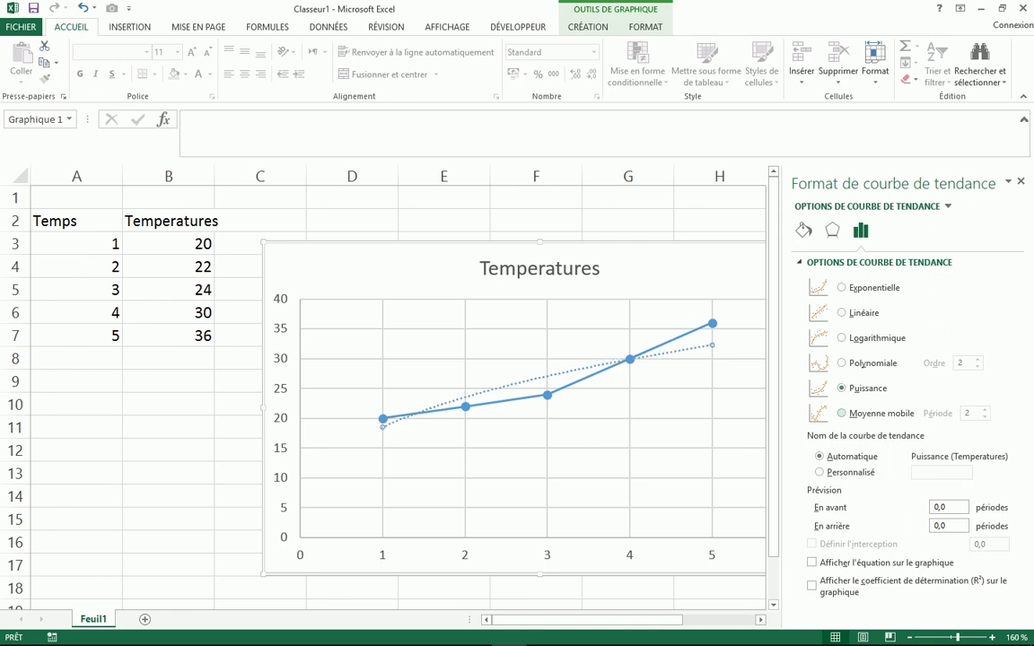
pyautogui.click(841, 413)
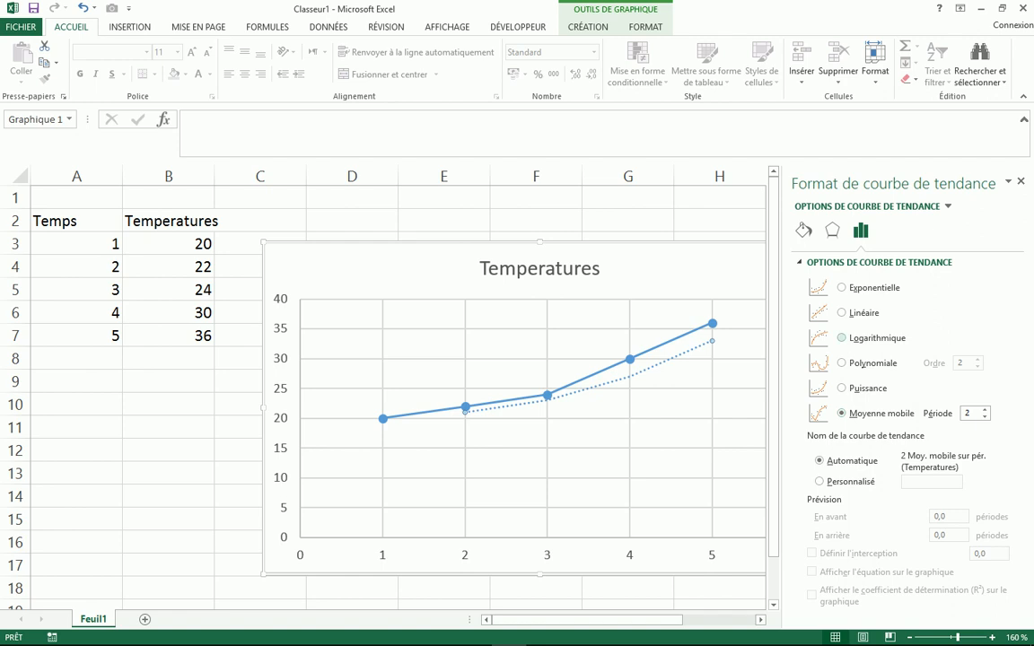
pyautogui.click(840, 312)
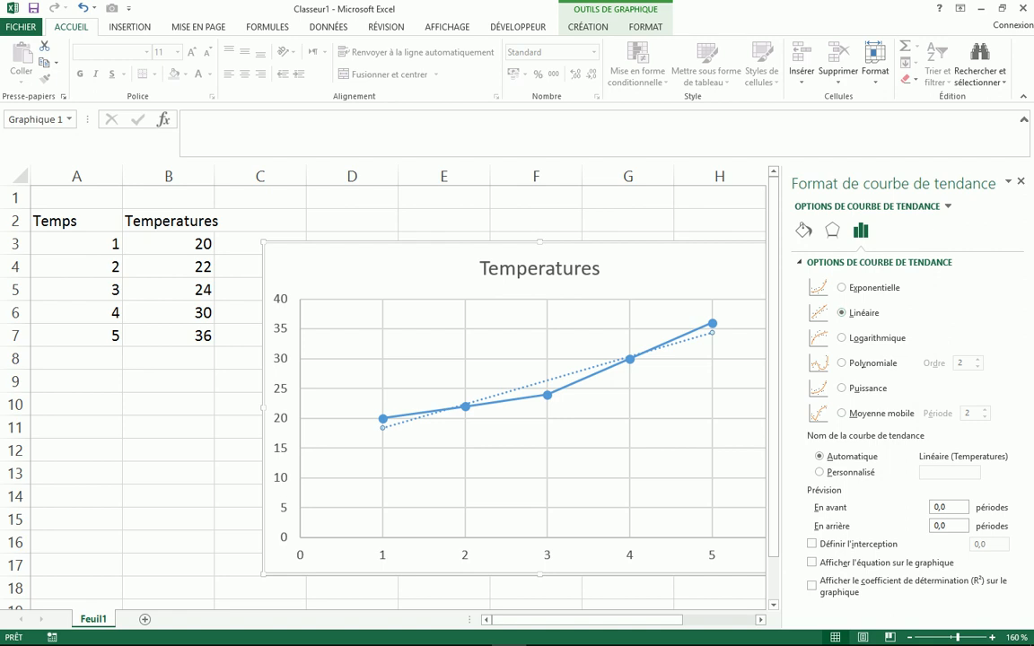
# - Extend the linear trendline's forecast 2 periods forward and display its equation on the chart
pyautogui.doubleClick(940, 507)
pyautogui.write('1')
pyautogui.press('Tab')
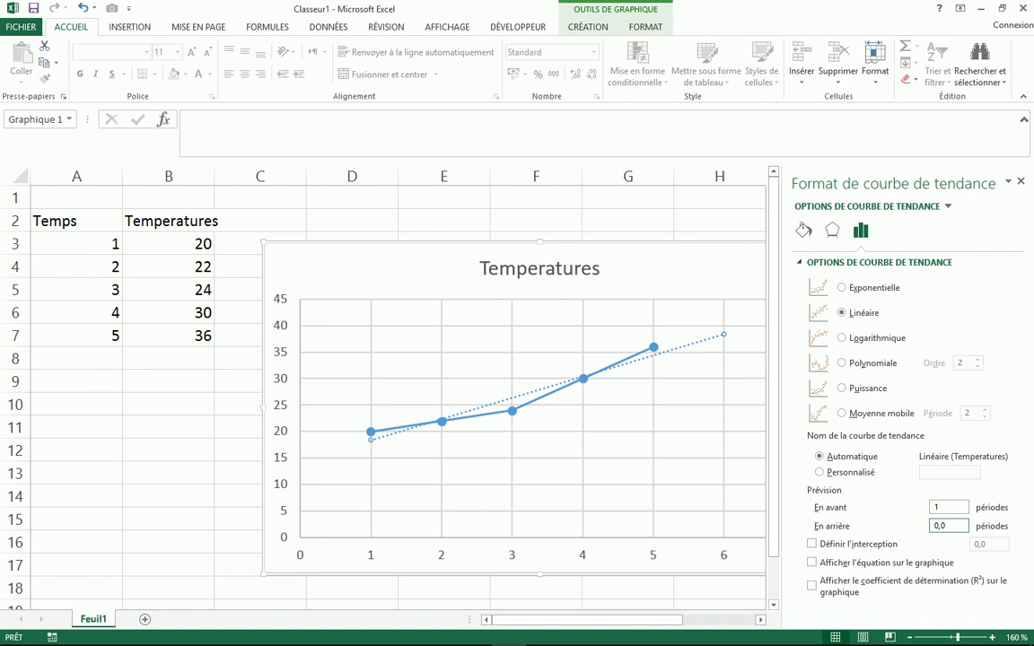
pyautogui.hotkey('shift', 'Tab')
pyautogui.write('2')
pyautogui.press('Tab')
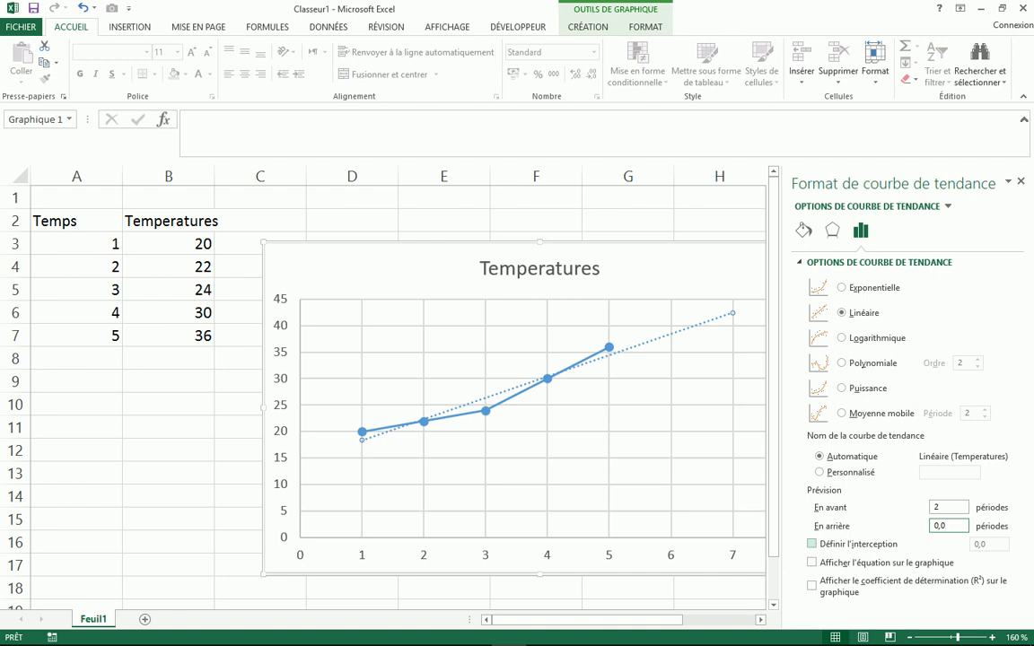
pyautogui.click(811, 563)
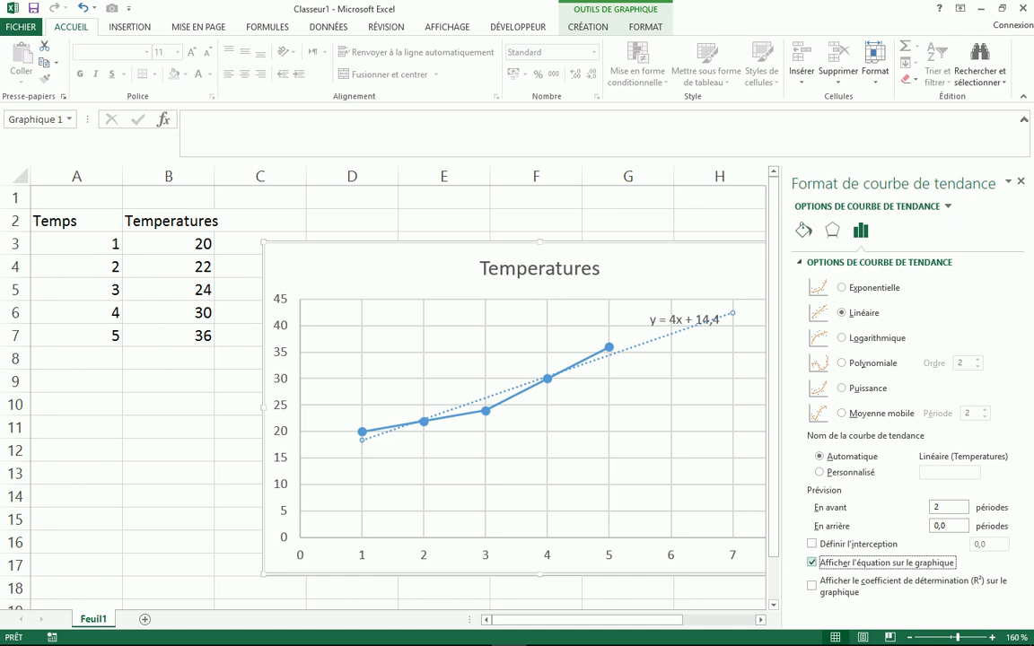
# - Format the linear trendline as a red line 2 pt wide with a solid dash style
pyautogui.click(803, 230)
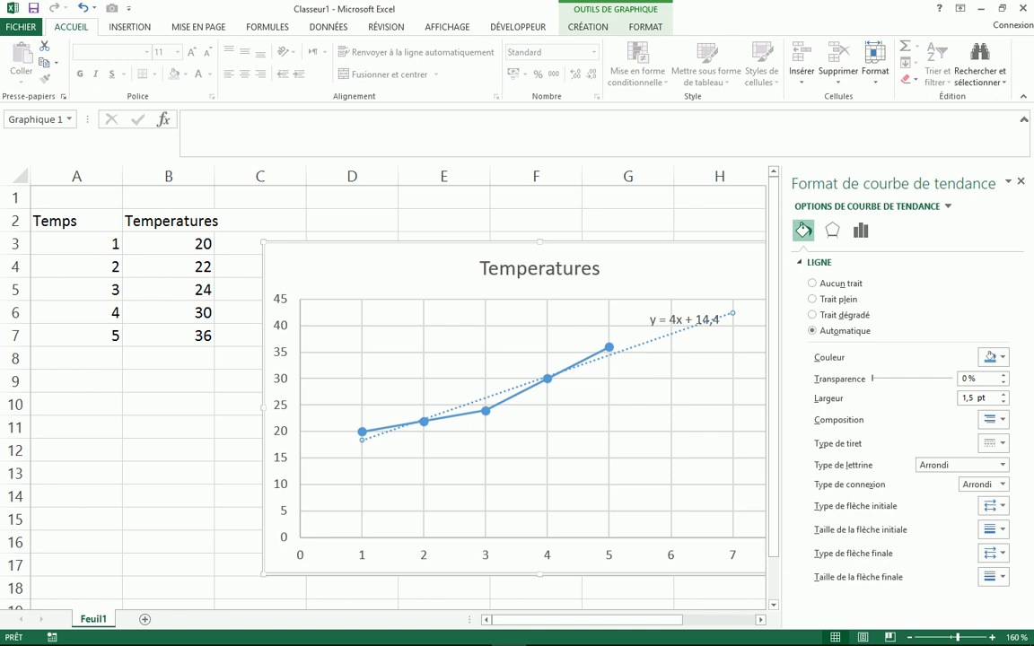
pyautogui.click(812, 299)
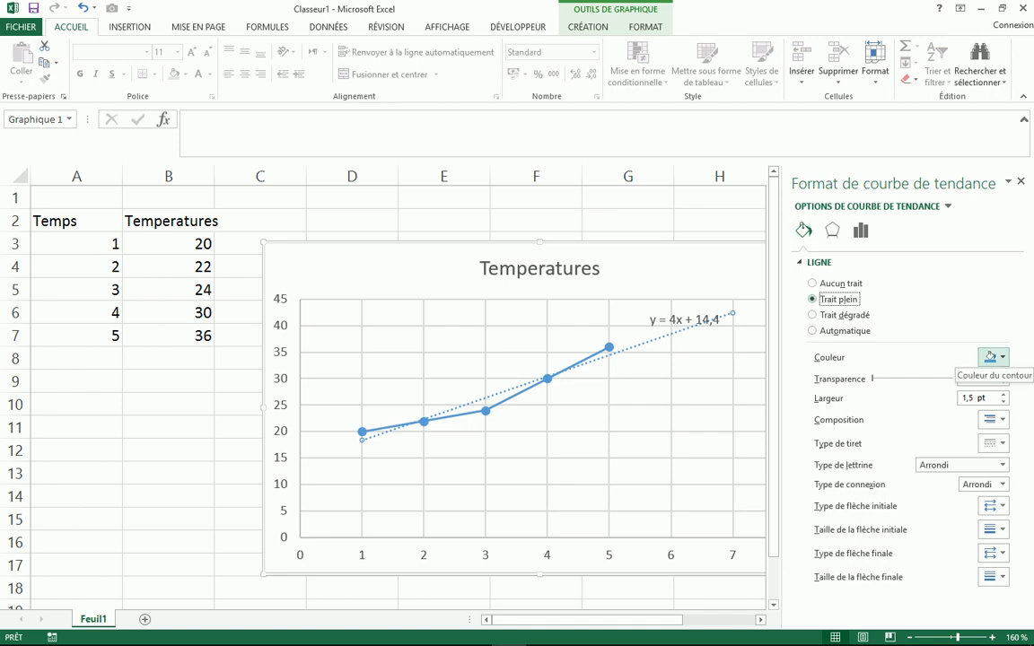
pyautogui.click(990, 356)
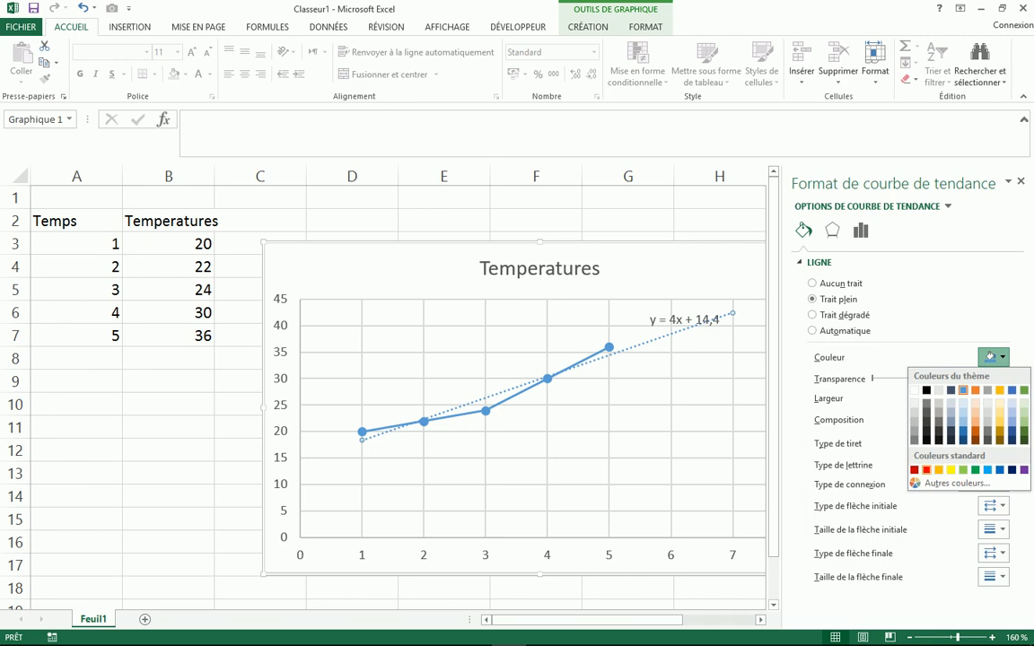
pyautogui.click(914, 469)
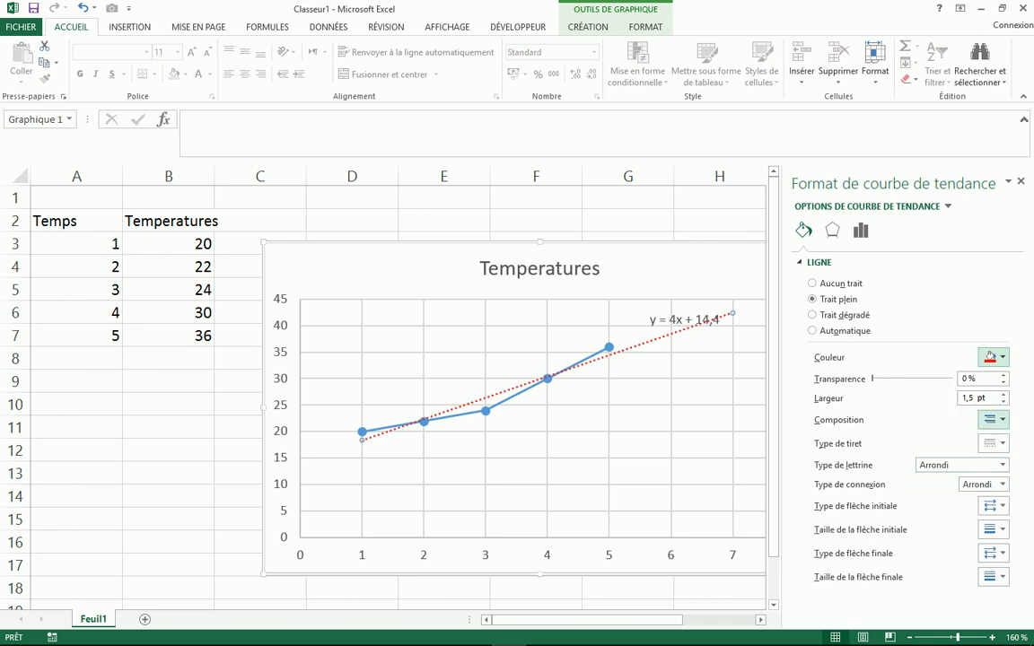
pyautogui.click(1003, 394)
pyautogui.click(1003, 394)
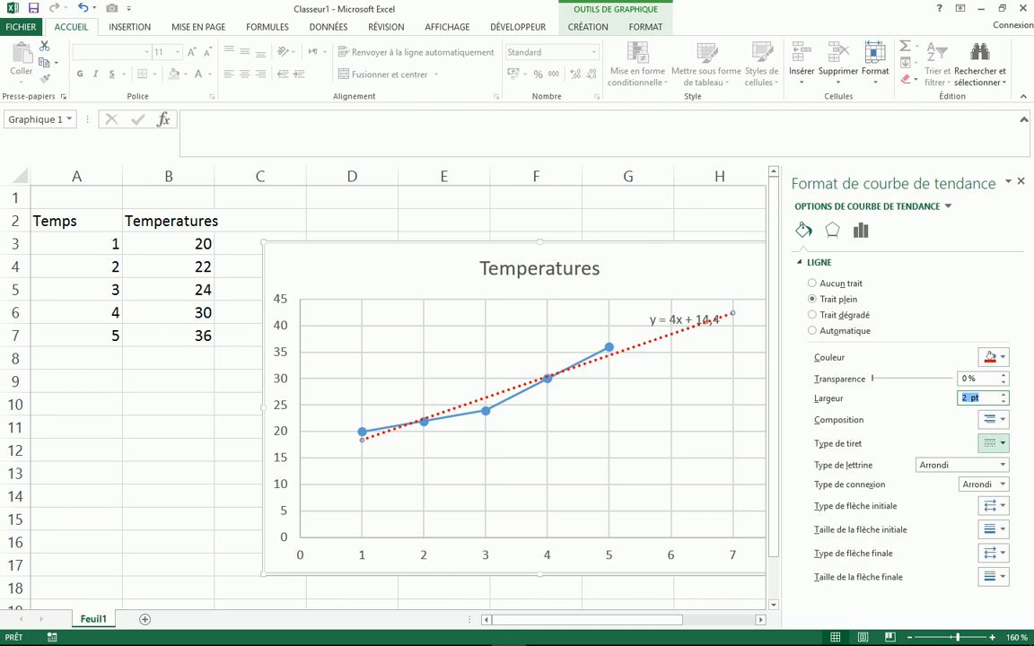
pyautogui.click(991, 443)
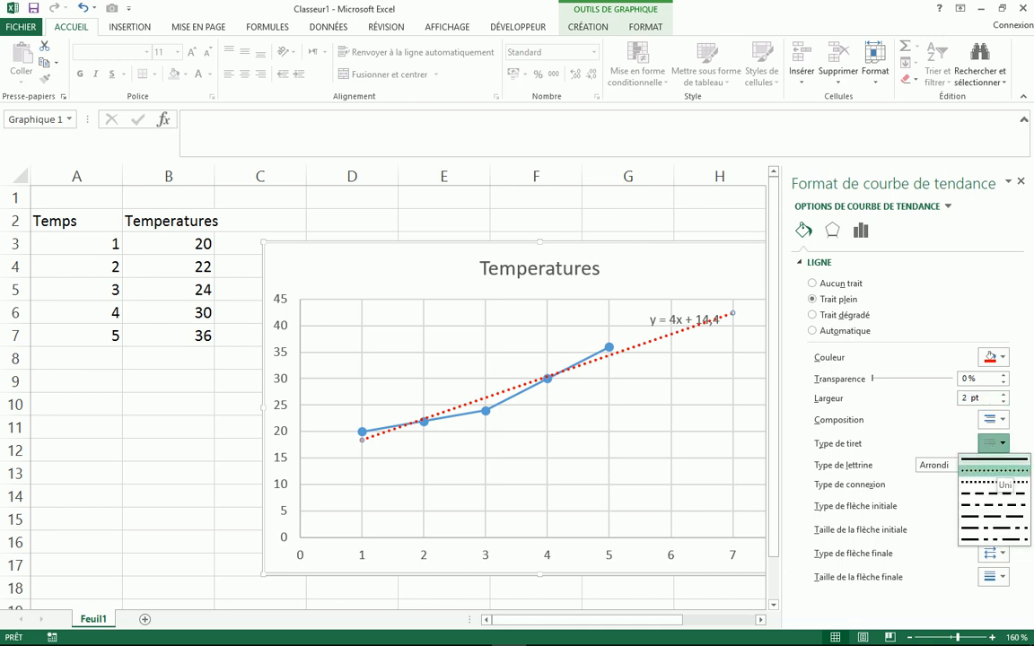
pyautogui.click(994, 460)
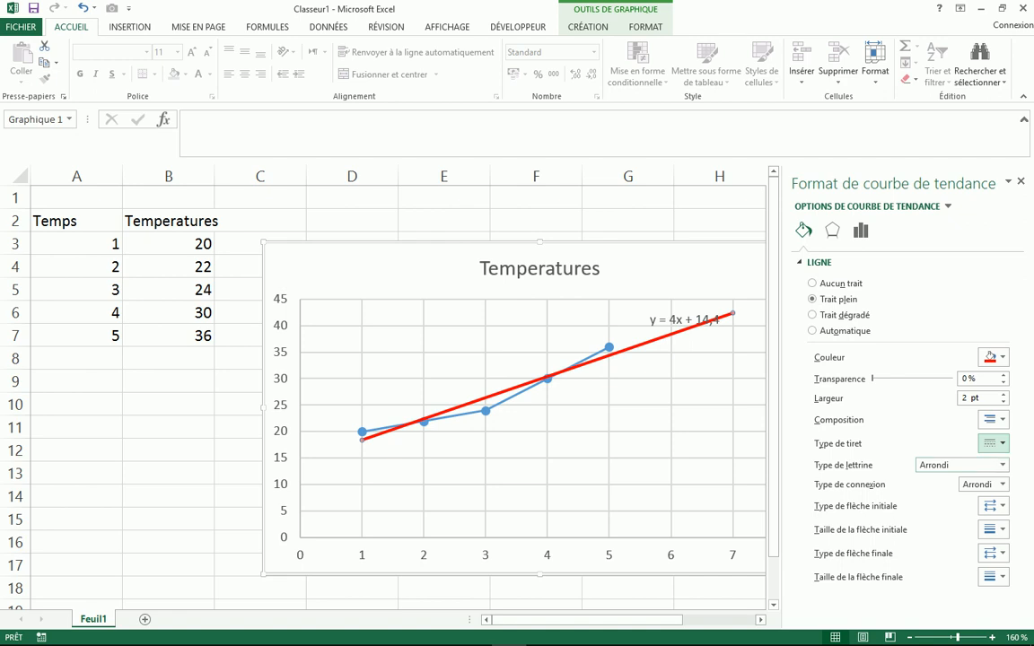
# - Add a second trendline to the Temperatures series, using the polynomial type of order 3
pyautogui.click(608, 347)
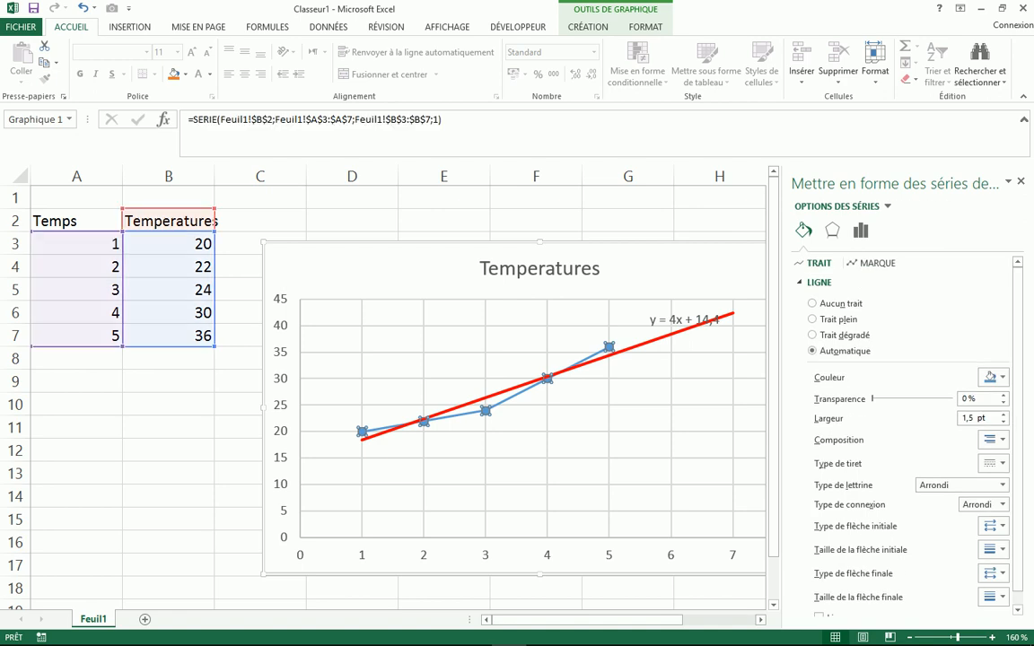
pyautogui.rightClick(607, 350)
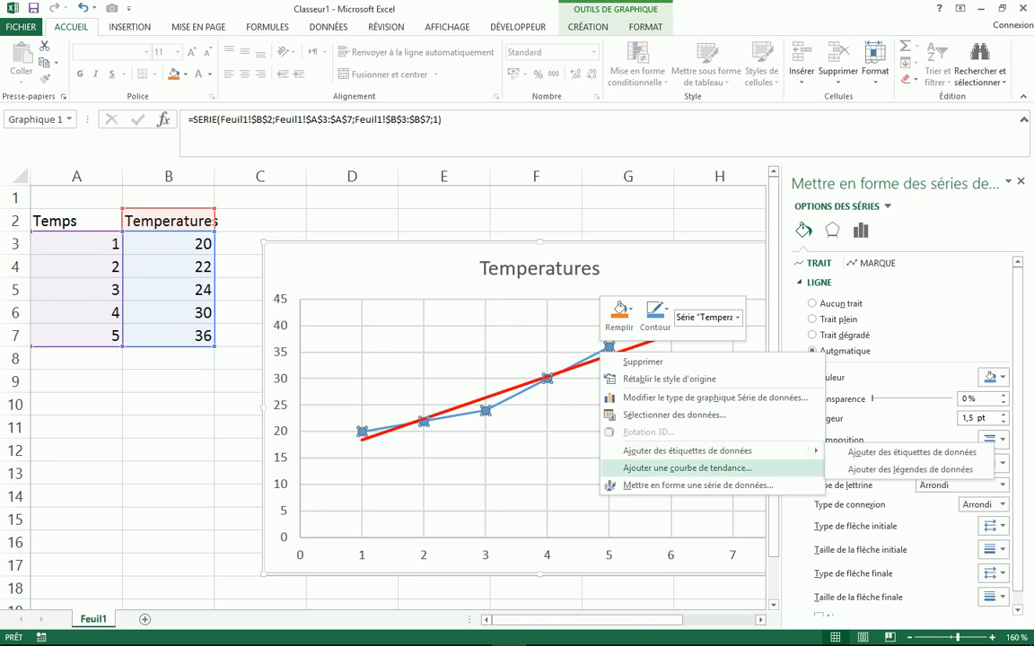
pyautogui.click(686, 468)
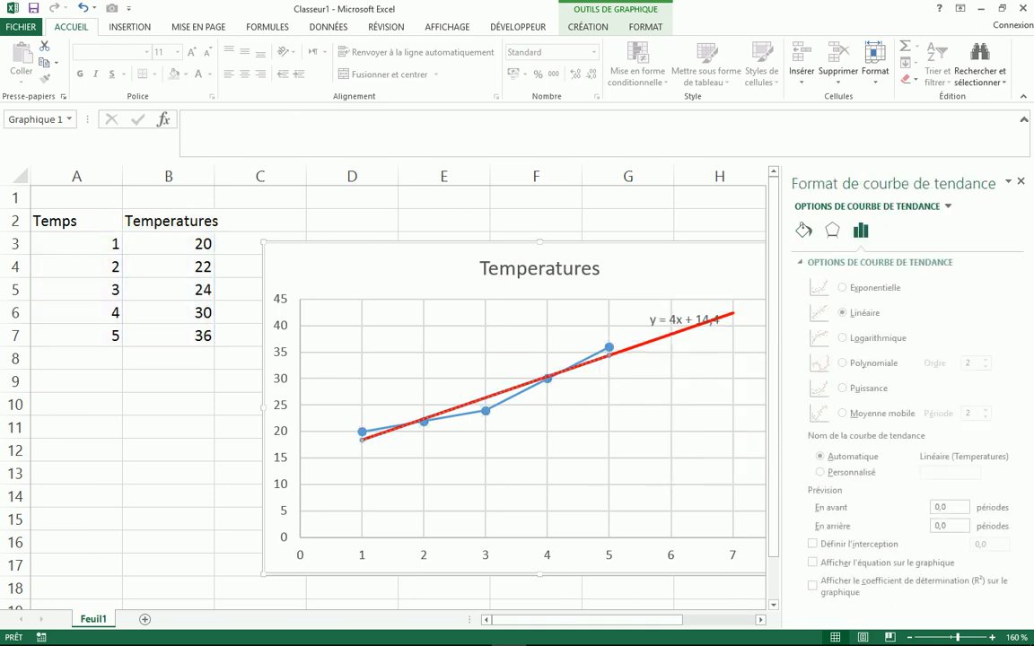
pyautogui.click(842, 363)
pyautogui.click(984, 359)
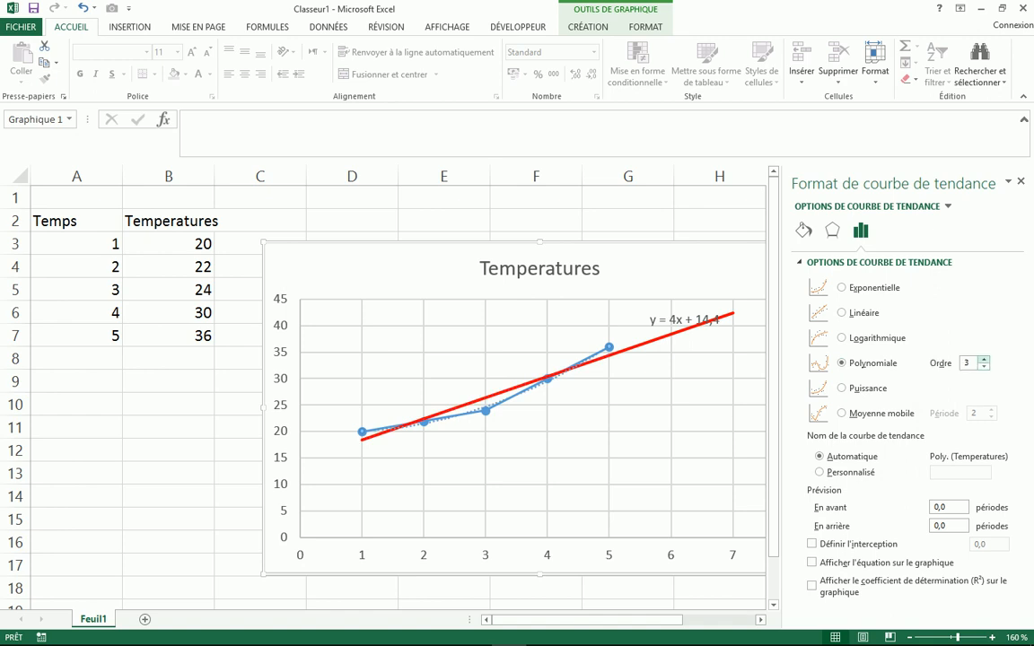
# - Forecast the polynomial trendline 2 periods forward, keep its order at 3 and display its equation on the chart
pyautogui.click(942, 507)
pyautogui.write('2')
pyautogui.press('Return')
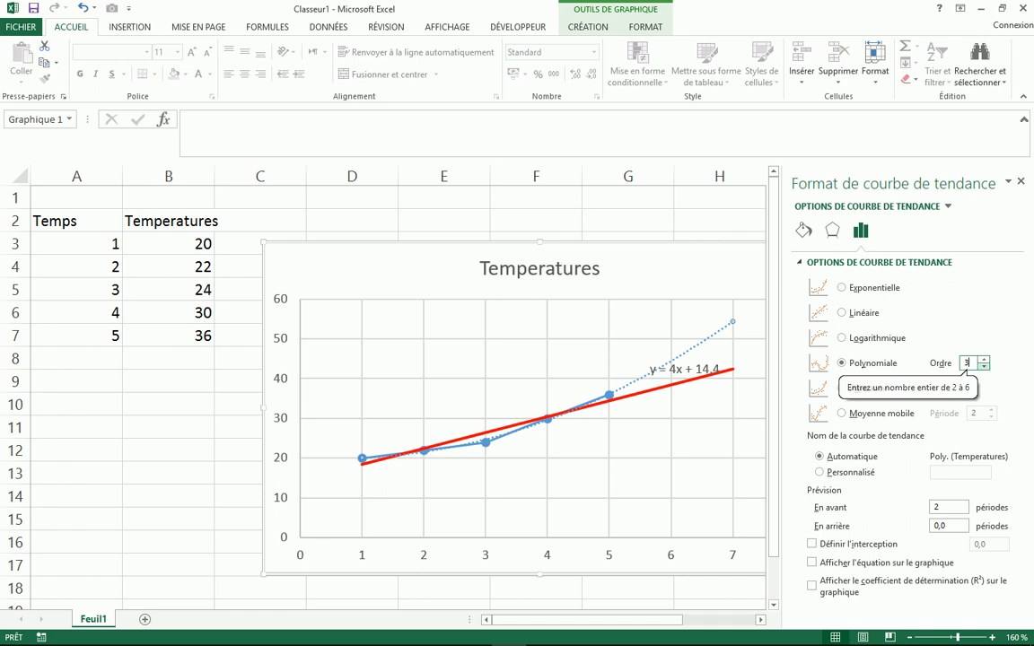
pyautogui.click(984, 359)
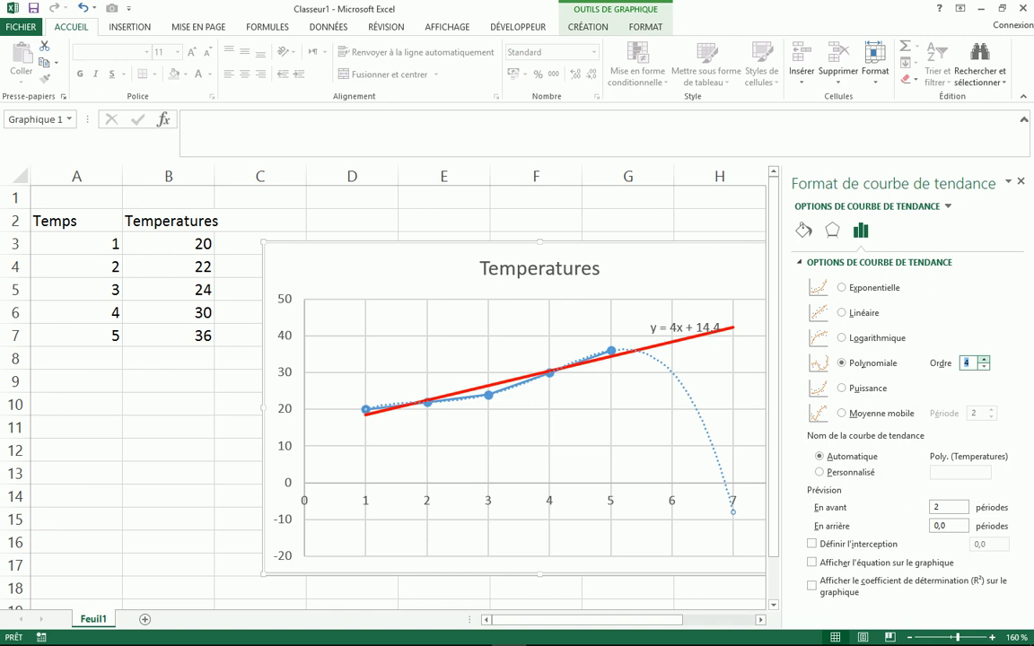
pyautogui.click(984, 366)
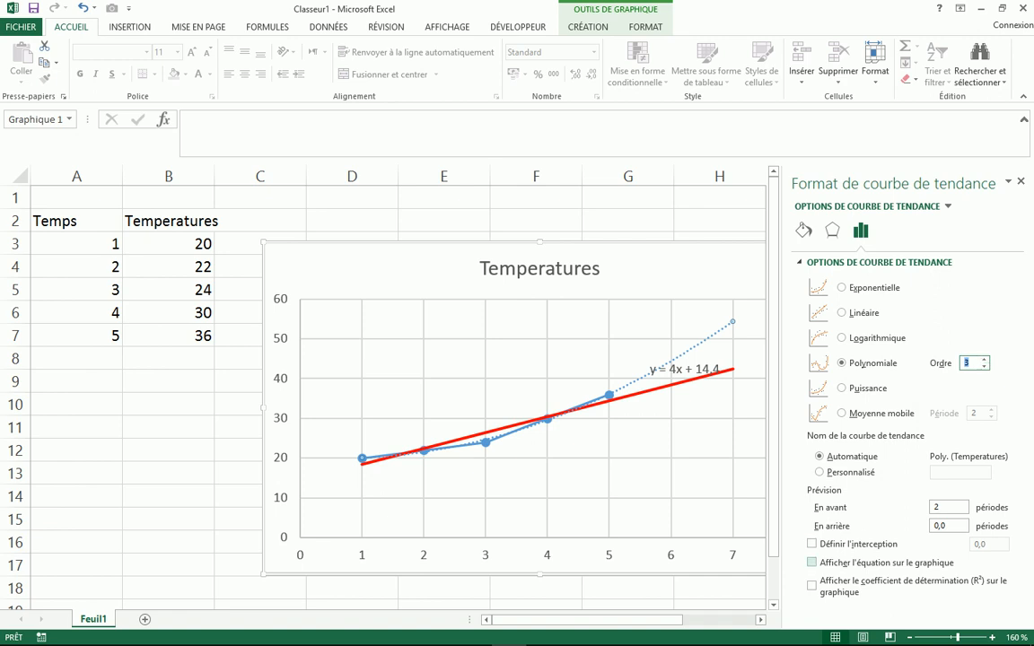
pyautogui.click(812, 562)
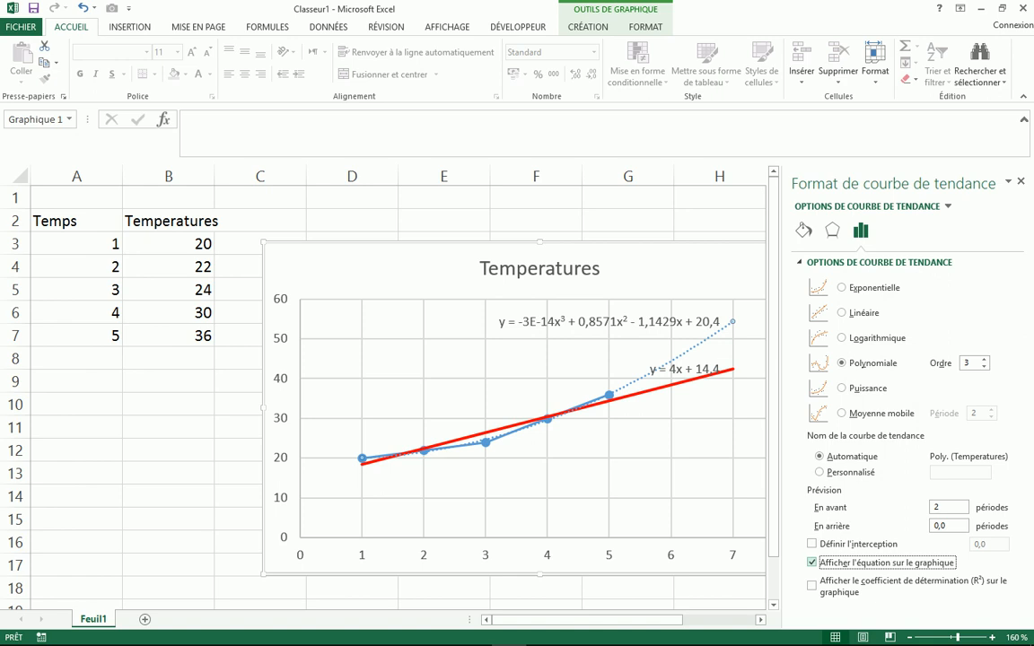
# - Format the polynomial trendline as a light green line with a solid dash style and close its formatting options
pyautogui.click(803, 231)
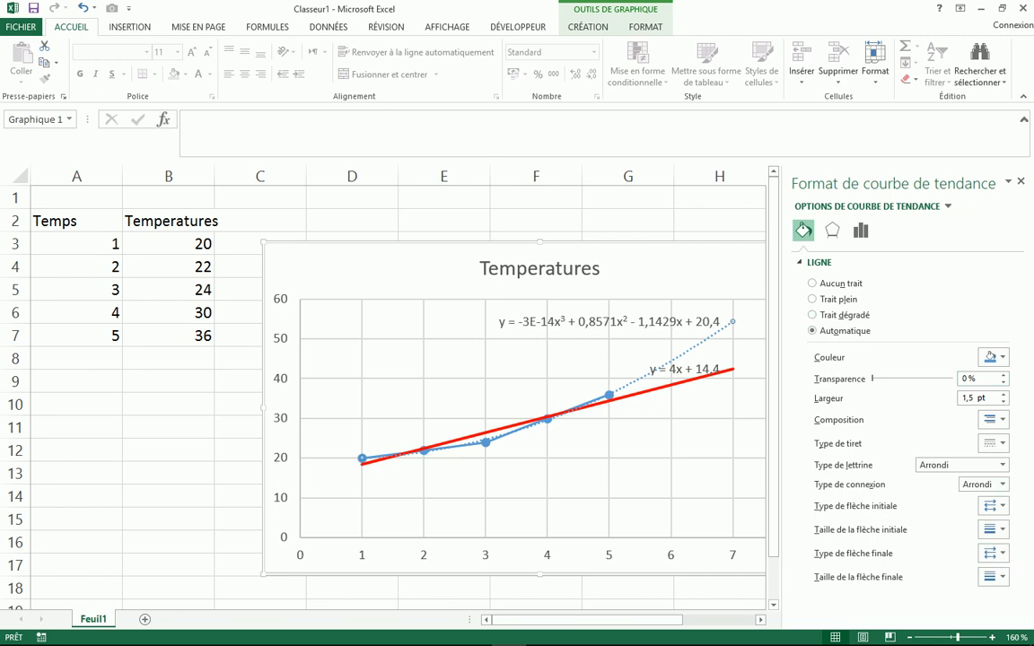
pyautogui.click(991, 443)
pyautogui.click(993, 459)
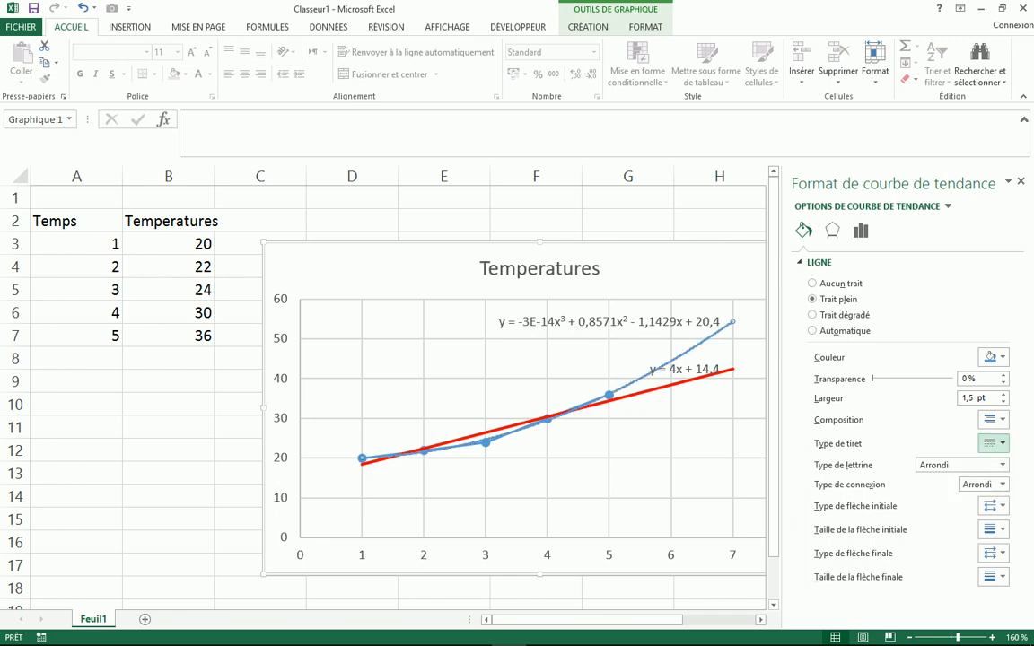
pyautogui.click(990, 357)
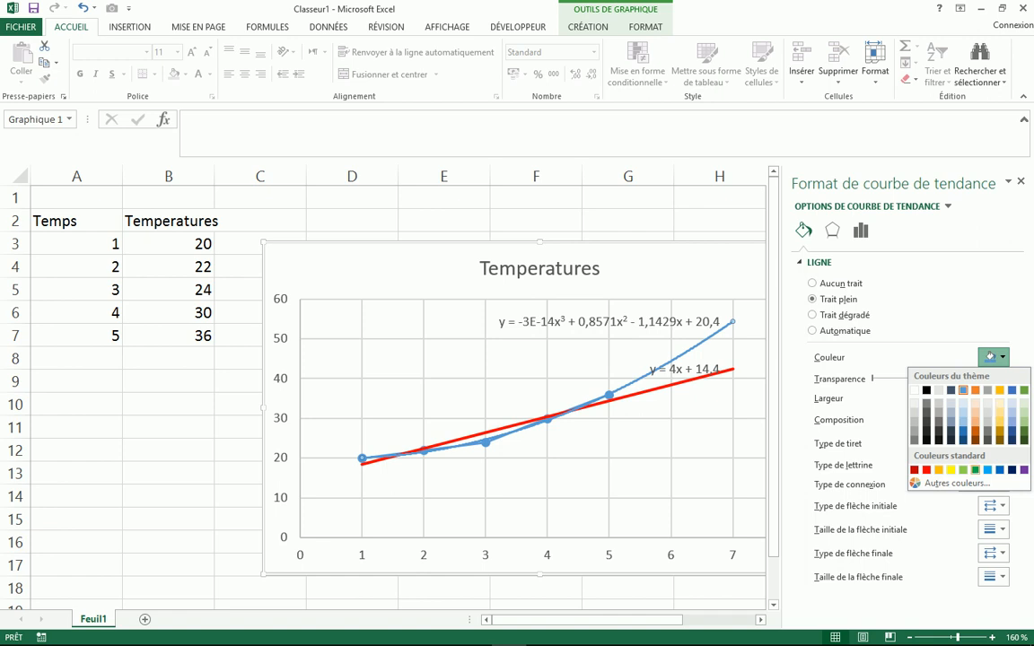
pyautogui.click(963, 470)
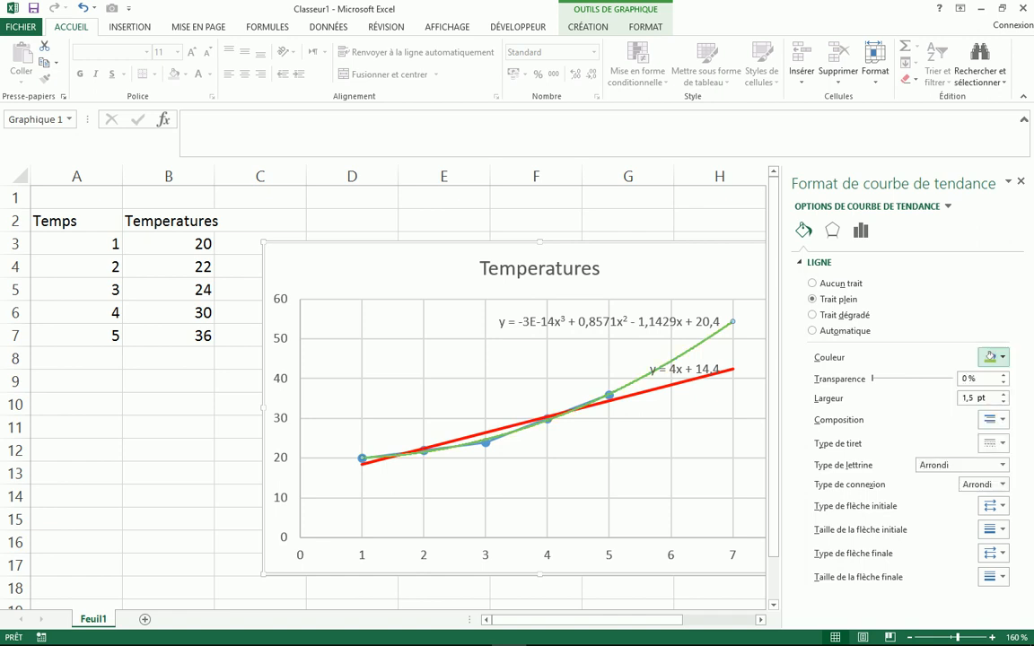
pyautogui.click(639, 475)
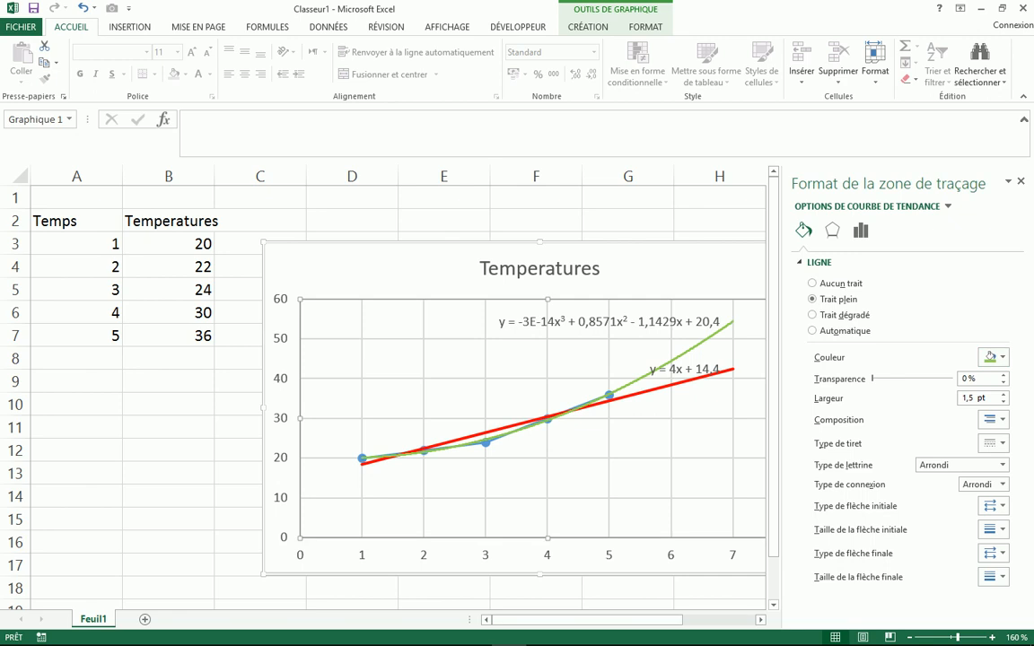
pyautogui.click(1020, 181)
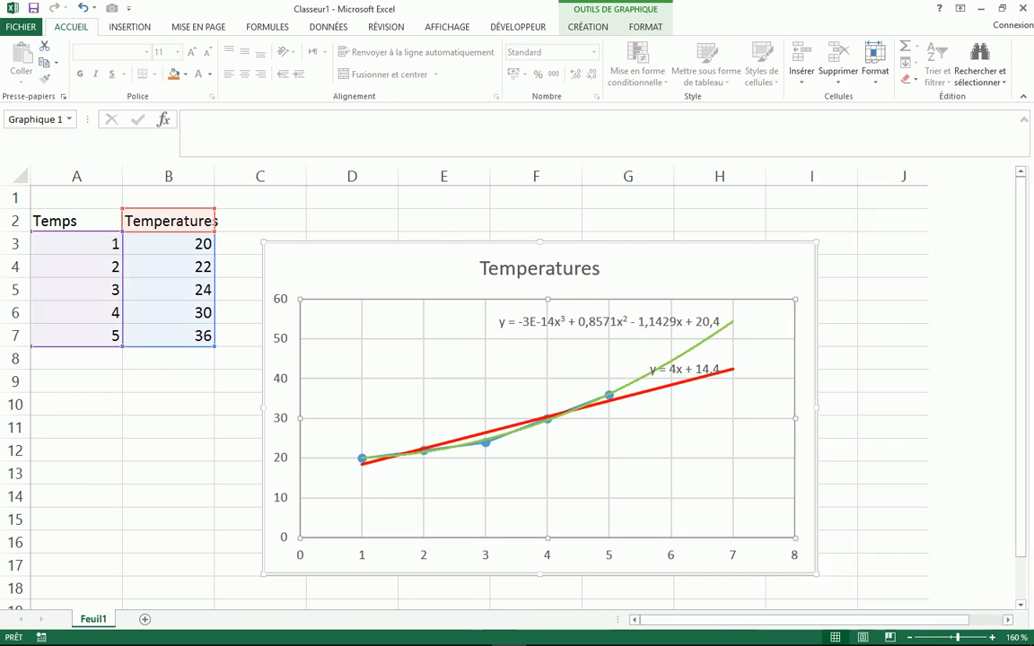
# - Enlarge the Temperatures chart from its upper-right corner so it extends up to row 1 and across column J
pyautogui.click(763, 264)
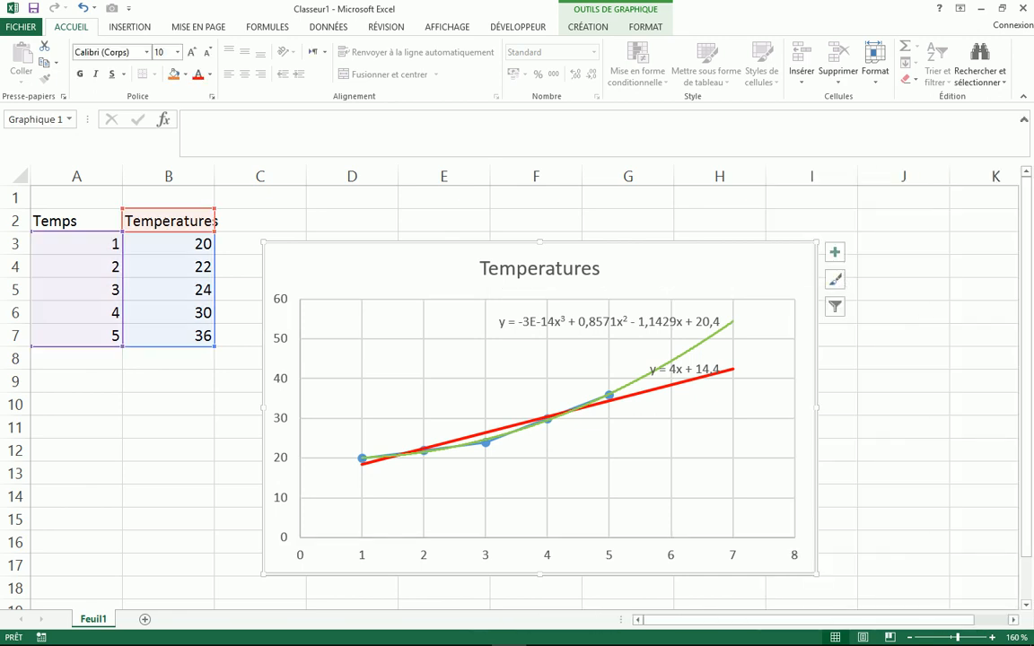
pyautogui.moveTo(817, 242); pyautogui.dragTo(917, 195)
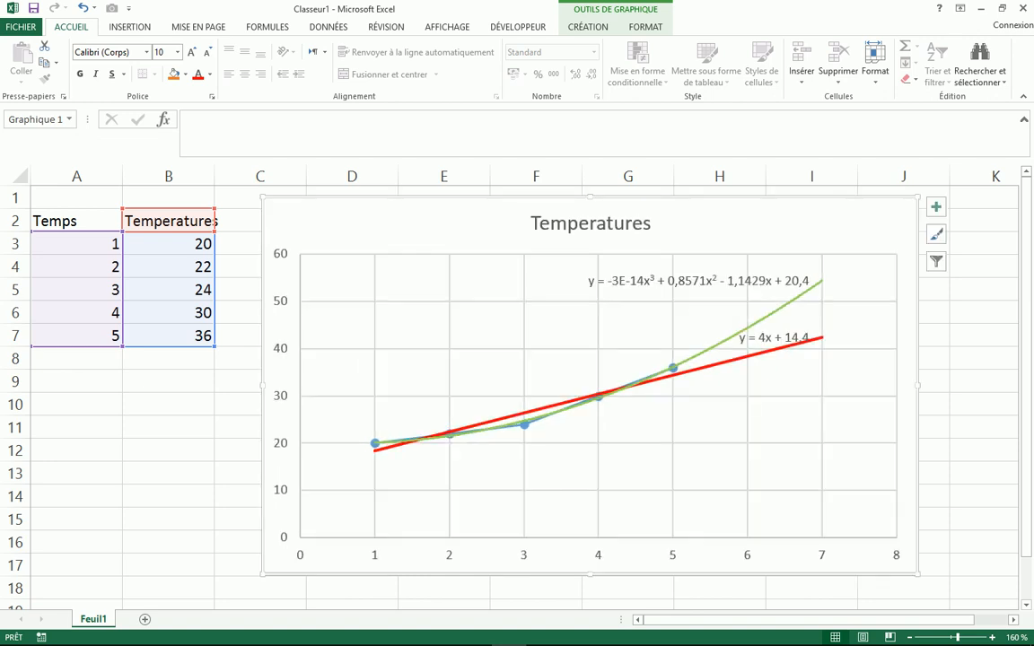
pyautogui.click(983, 382)
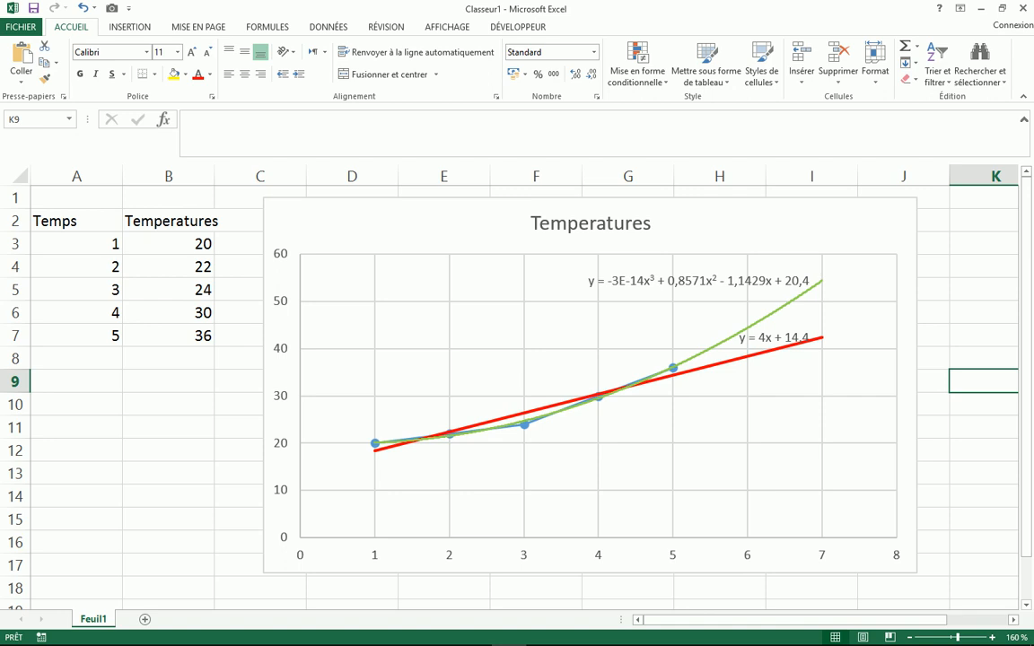
# - Add a new worksheet and enter the column headers X in B5 and fleche in C5
pyautogui.click(144, 619)
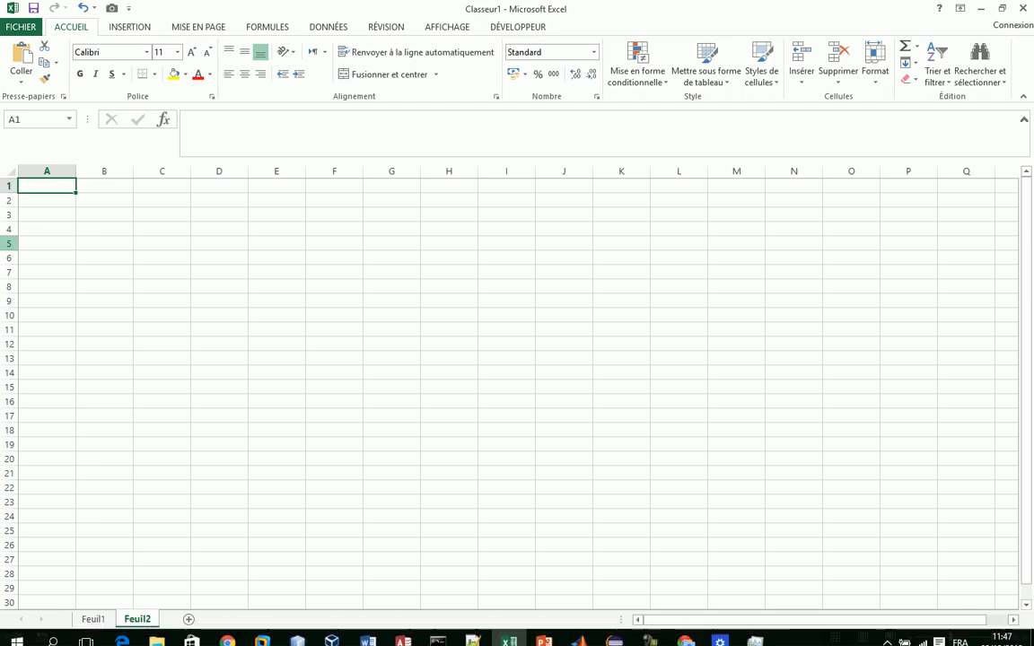
pyautogui.click(104, 243)
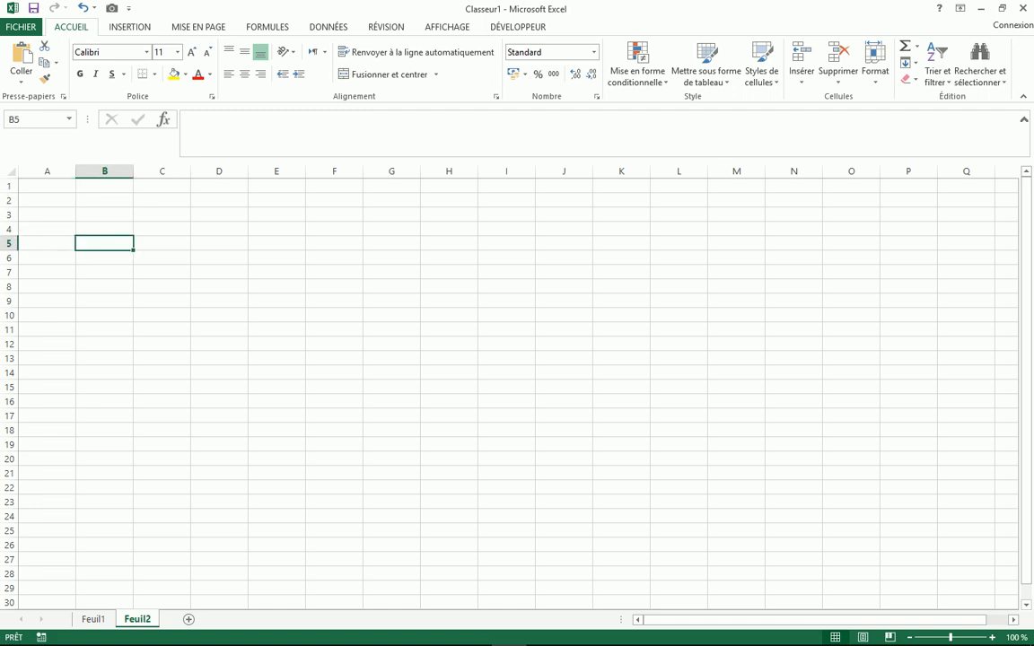
pyautogui.write('x')
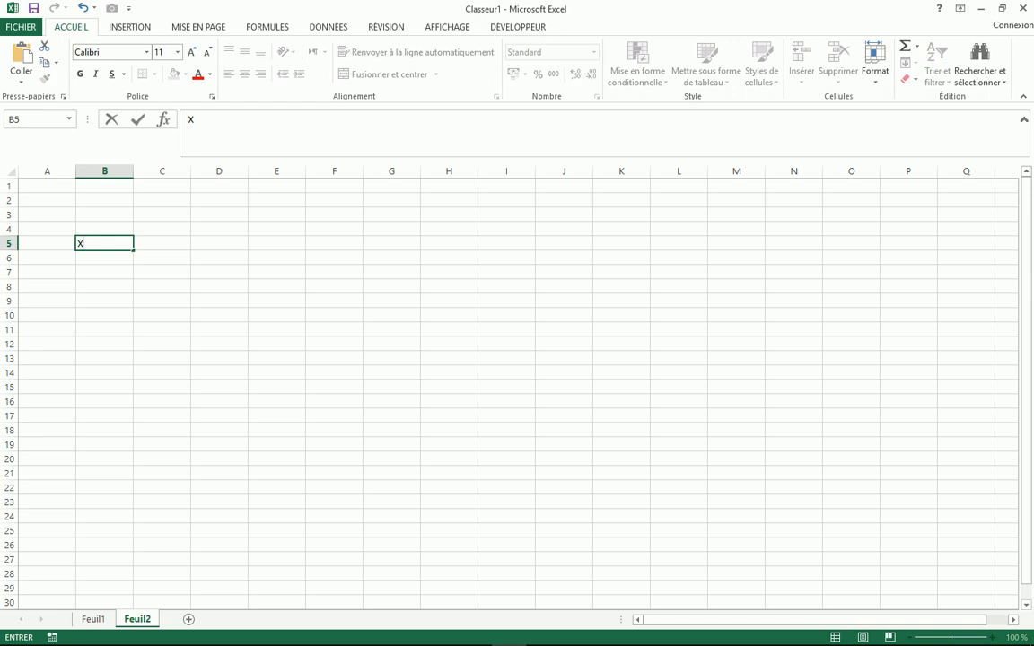
pyautogui.press('Tab')
pyautogui.write('fleche')
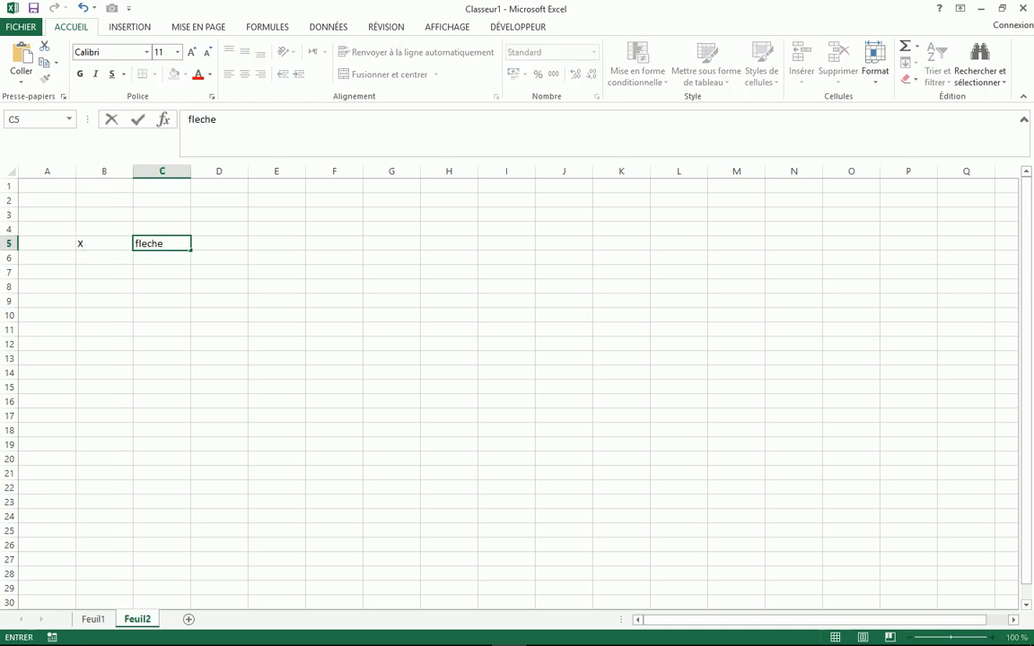
pyautogui.press('Return')
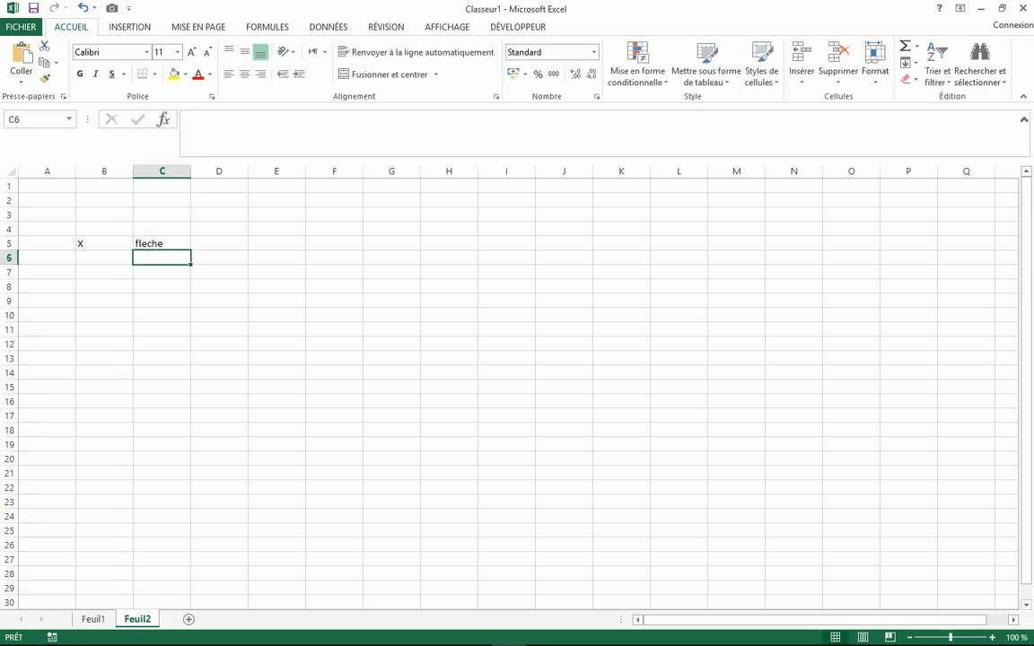
# - Enter a num header in A5 with the values 1 and 2 below it
pyautogui.press('Left')
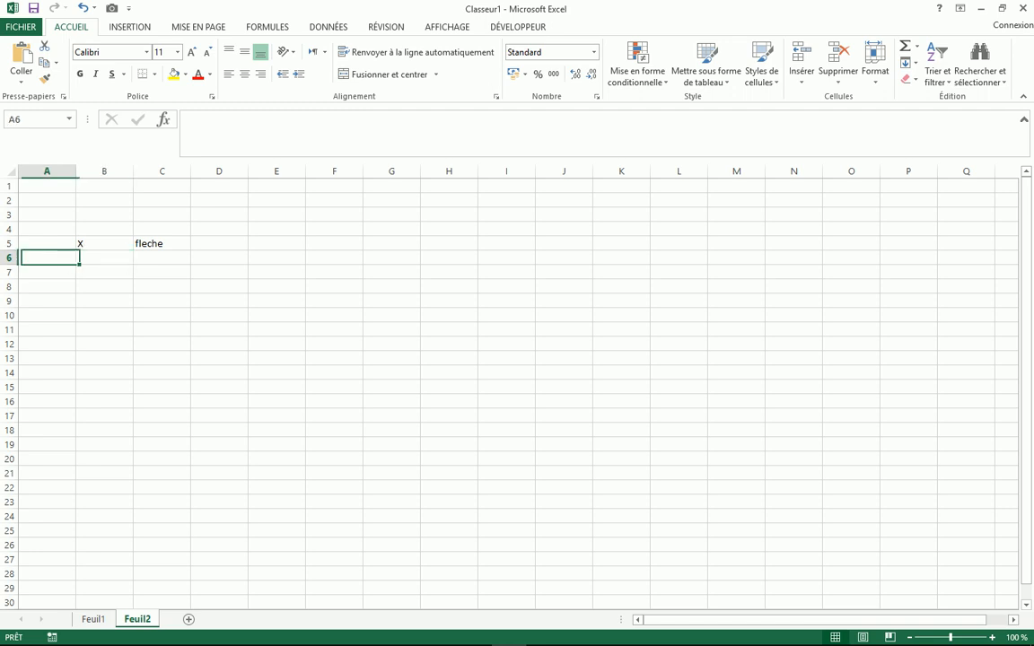
pyautogui.press('Up')
pyautogui.write('num')
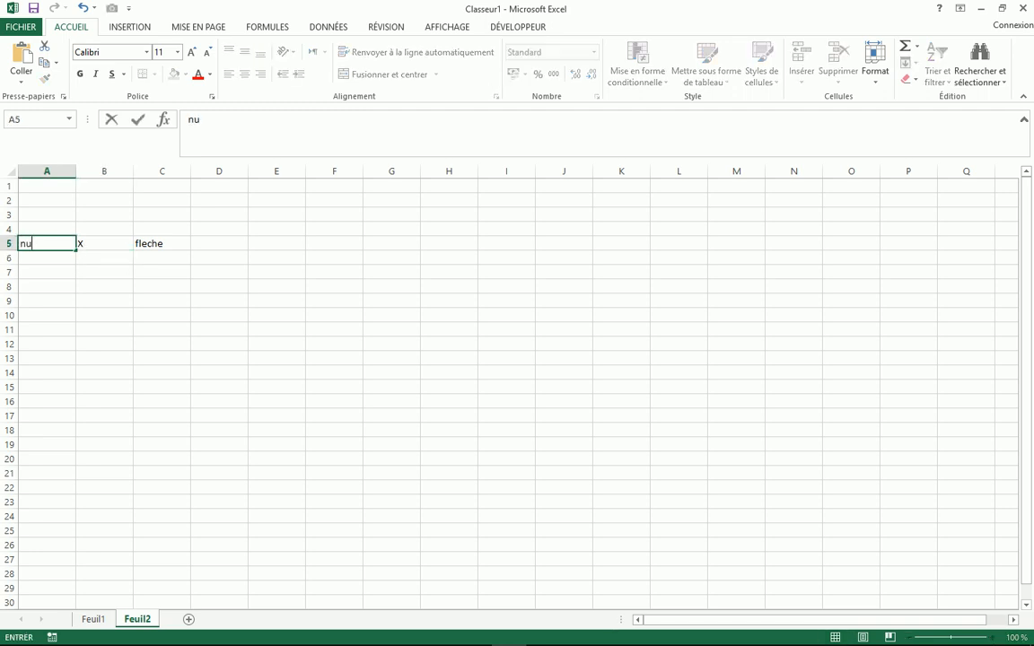
pyautogui.press('Return')
pyautogui.write('1')
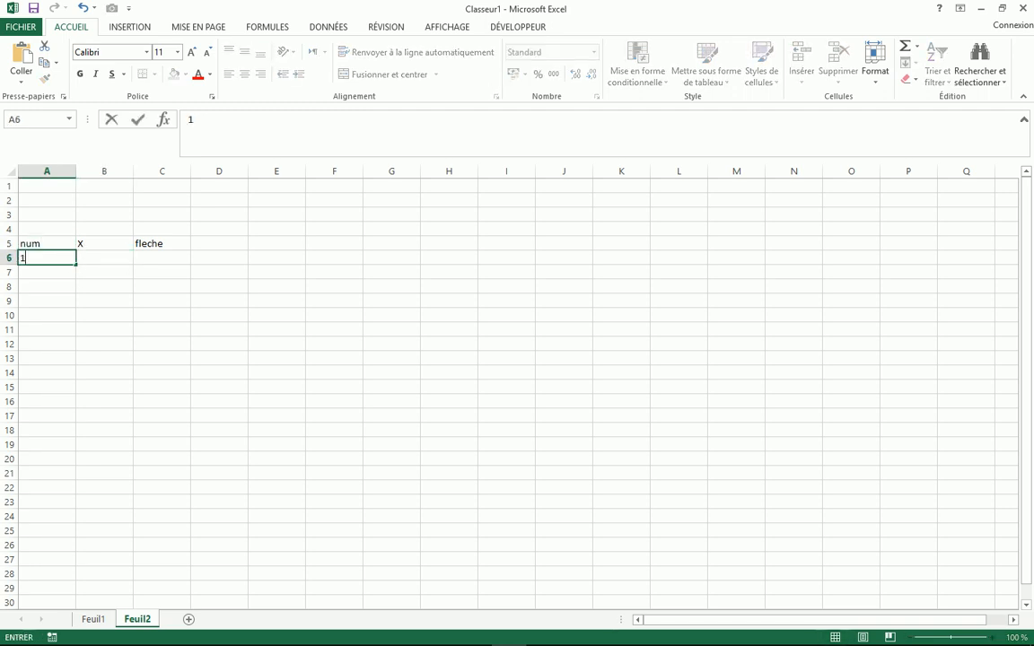
pyautogui.press('Return')
pyautogui.write('2')
pyautogui.press('Up')
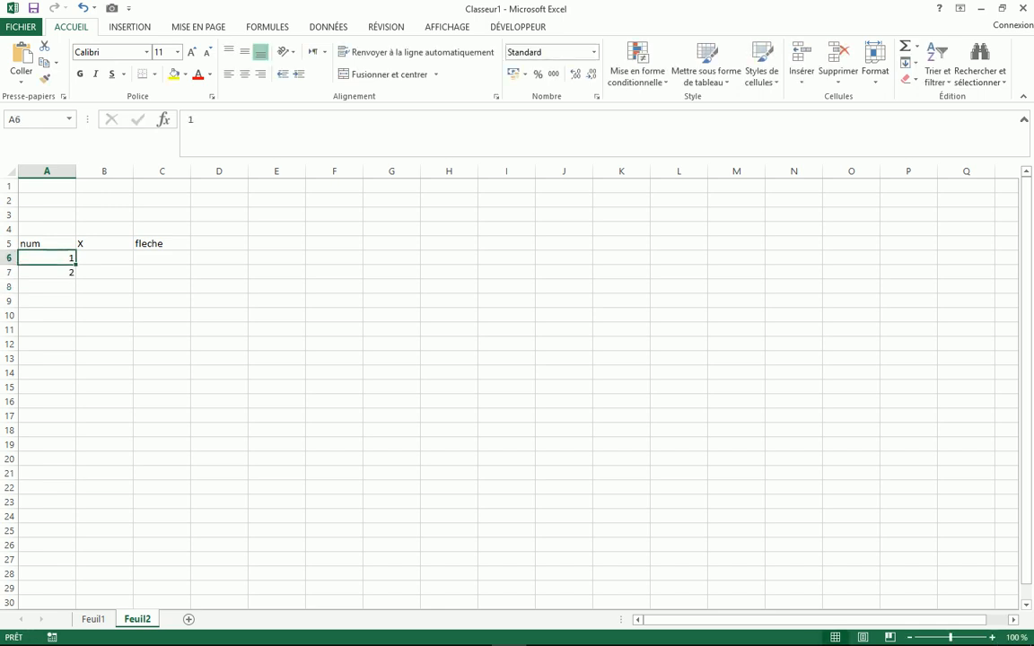
pyautogui.press('Right')
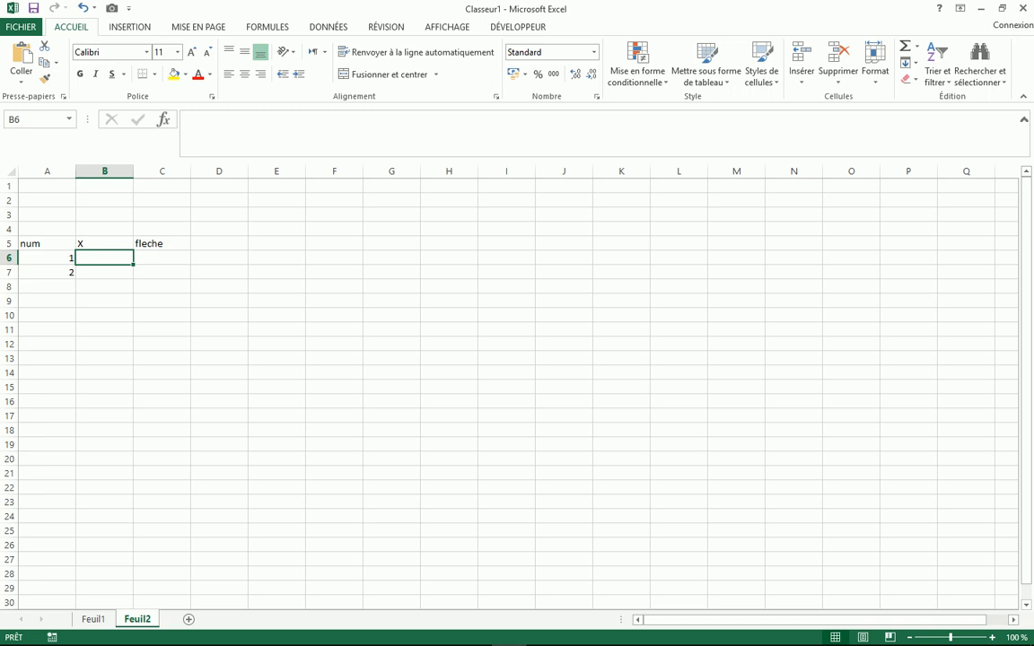
# - Clear the num header and its two values from A5:A7
pyautogui.click(46, 243)
pyautogui.click(47, 251)
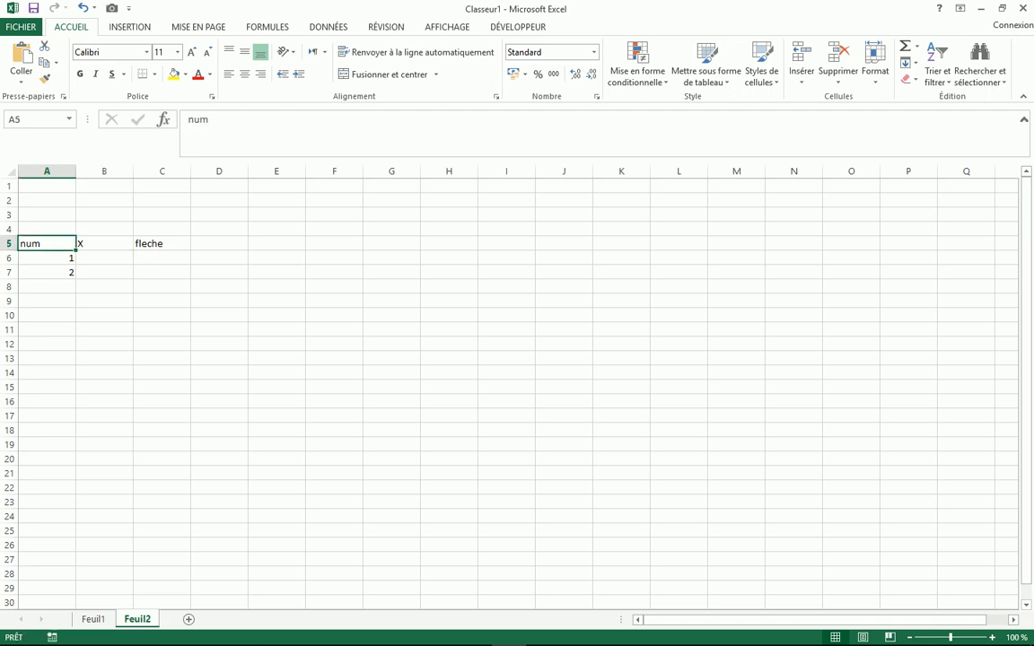
pyautogui.click(46, 257)
pyautogui.moveTo(46, 243); pyautogui.dragTo(47, 272)
pyautogui.press('Delete')
# - Enter the values 1, 2, 3 and 4 under the X header in B6:B9
pyautogui.click(104, 257)
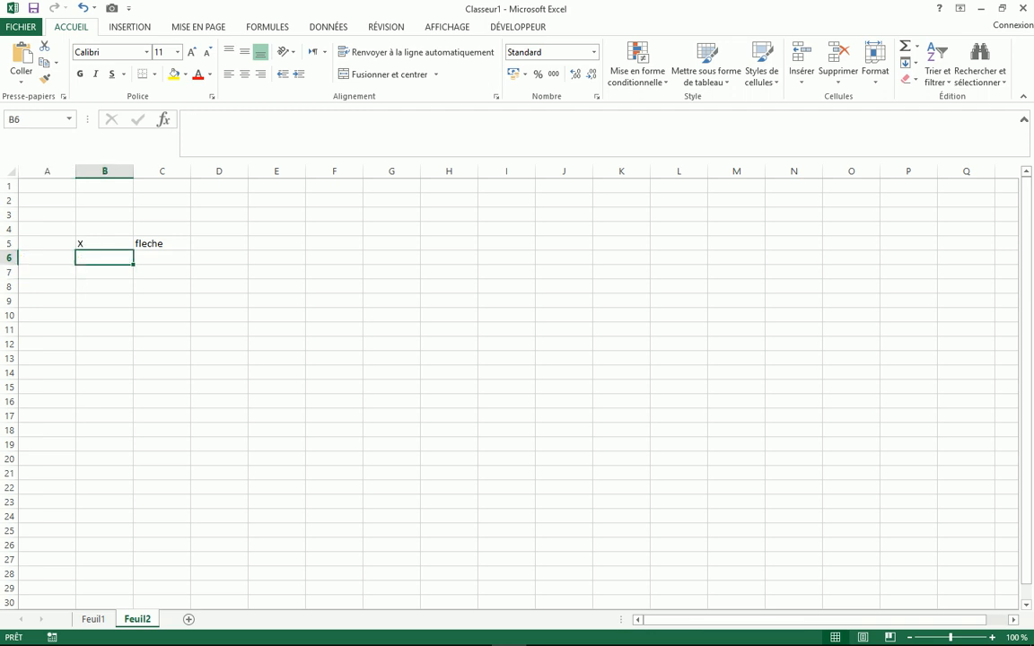
pyautogui.write('1')
pyautogui.press('Return')
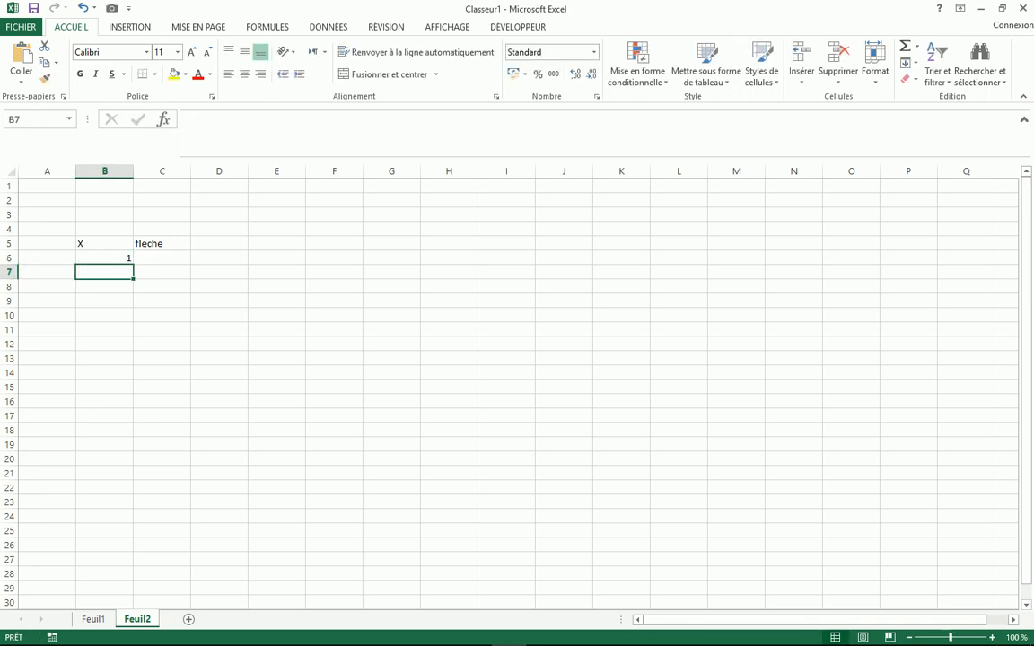
pyautogui.write('2')
pyautogui.press('Return')
pyautogui.write('3')
pyautogui.press('Return')
pyautogui.write('4')
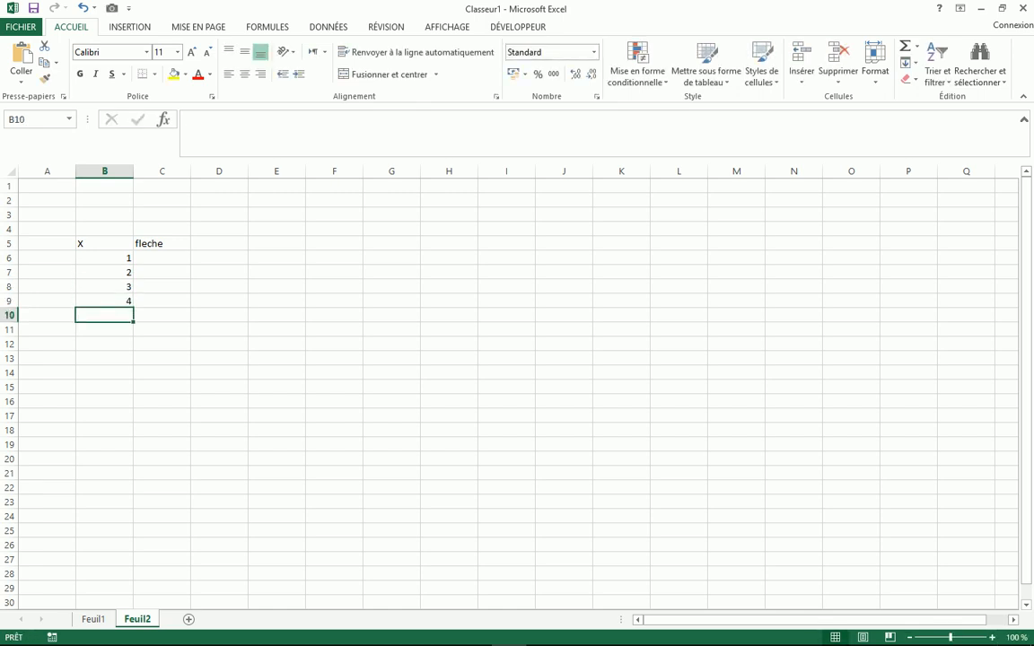
# - Replace the X values from B6 down to B10 with 0, 1, 2, 3 and 4
pyautogui.press('Up')
pyautogui.press('Up')
pyautogui.press('Up')
pyautogui.press('Up')
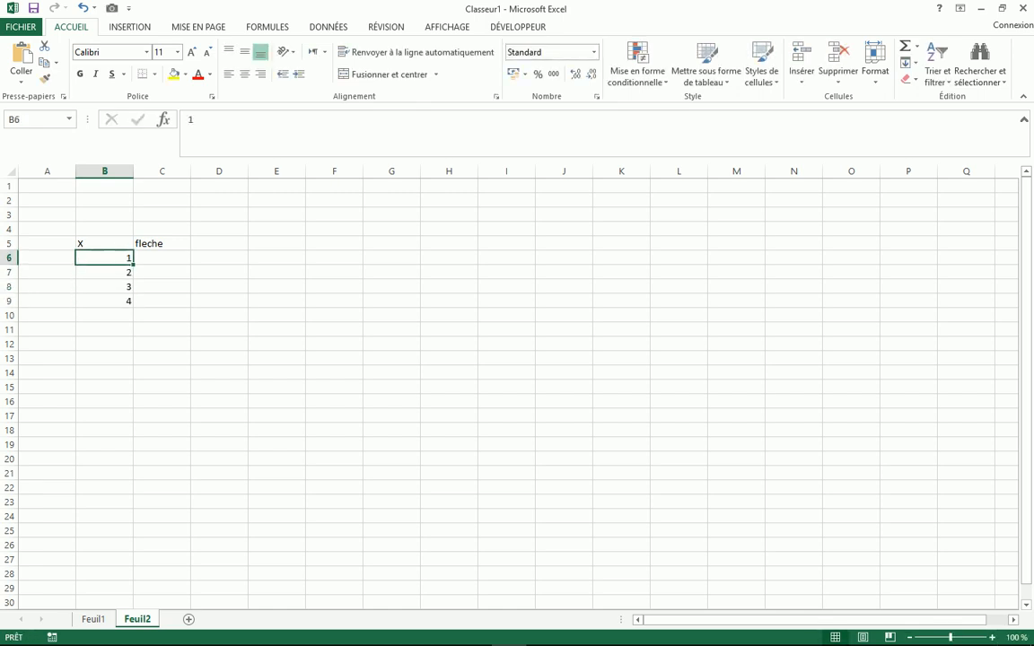
pyautogui.press('Right')
pyautogui.press('Left')
pyautogui.write('0')
pyautogui.press('Return')
pyautogui.write('1')
pyautogui.press('Return')
pyautogui.write('2')
pyautogui.press('Return')
pyautogui.write('3')
pyautogui.press('Return')
pyautogui.write('4')
# - Enter 0 in C6 as the fleche value for X = 0
pyautogui.press('Up')
pyautogui.press('Up')
pyautogui.press('Up')
pyautogui.press('Up')
pyautogui.press('Up')
pyautogui.press('Down')
pyautogui.press('Right')
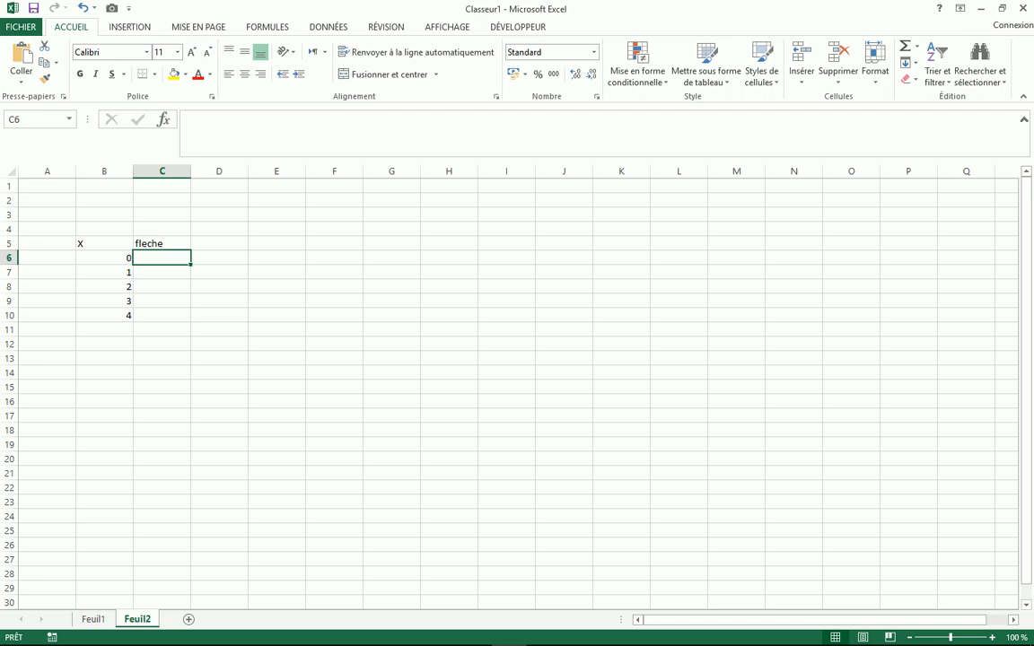
pyautogui.write('0')
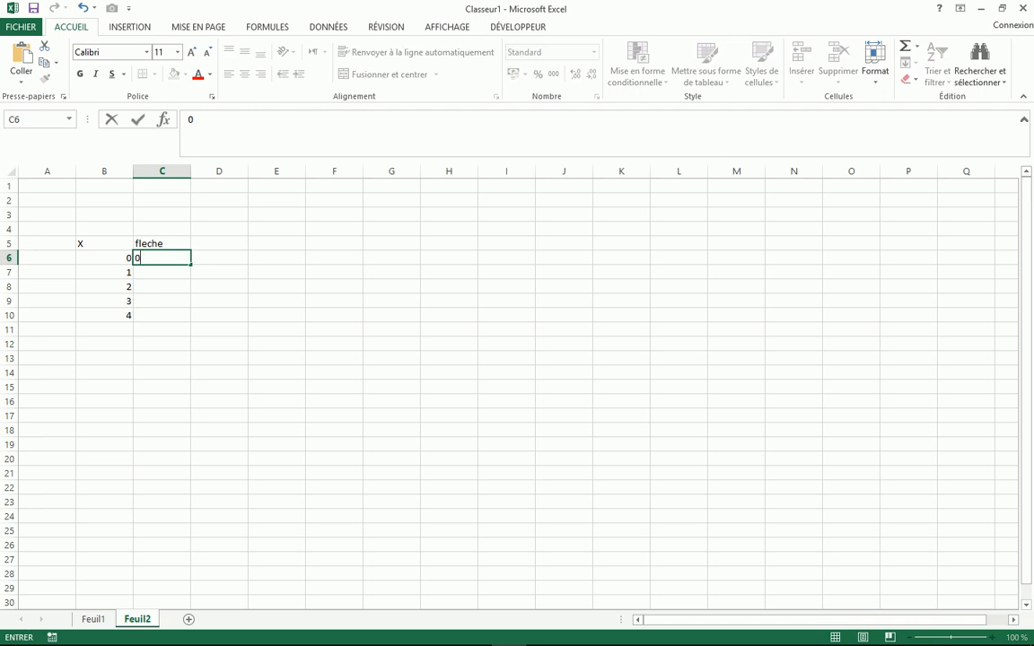
pyautogui.press('Return')
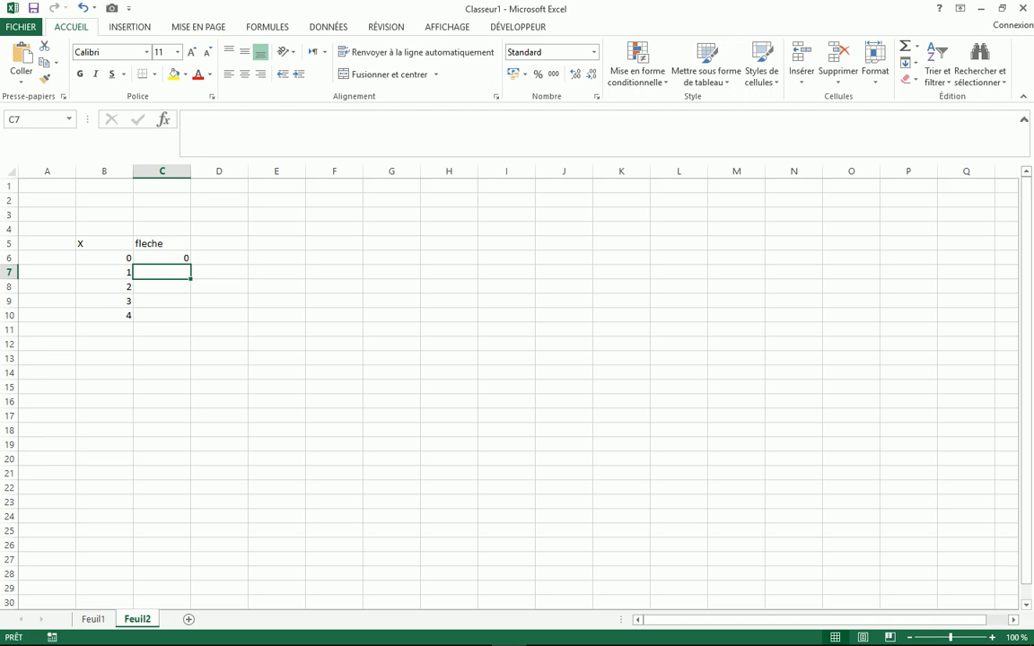
# - Enter 0,001 in C7 and try to add a minus sign in front of it
pyautogui.write('0,001')
pyautogui.press('Return')
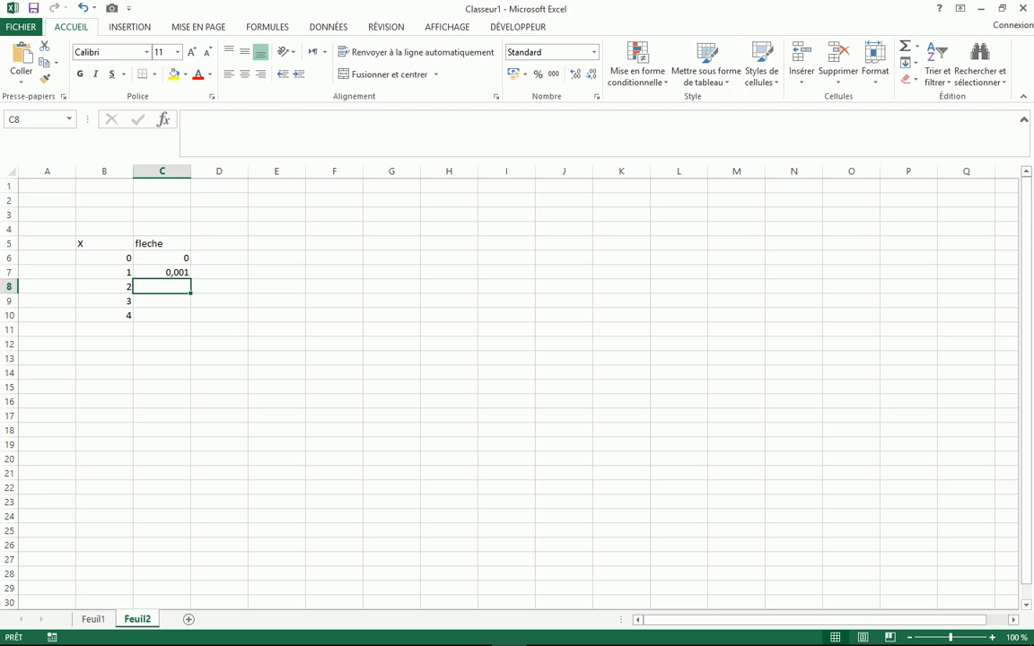
pyautogui.click(162, 272)
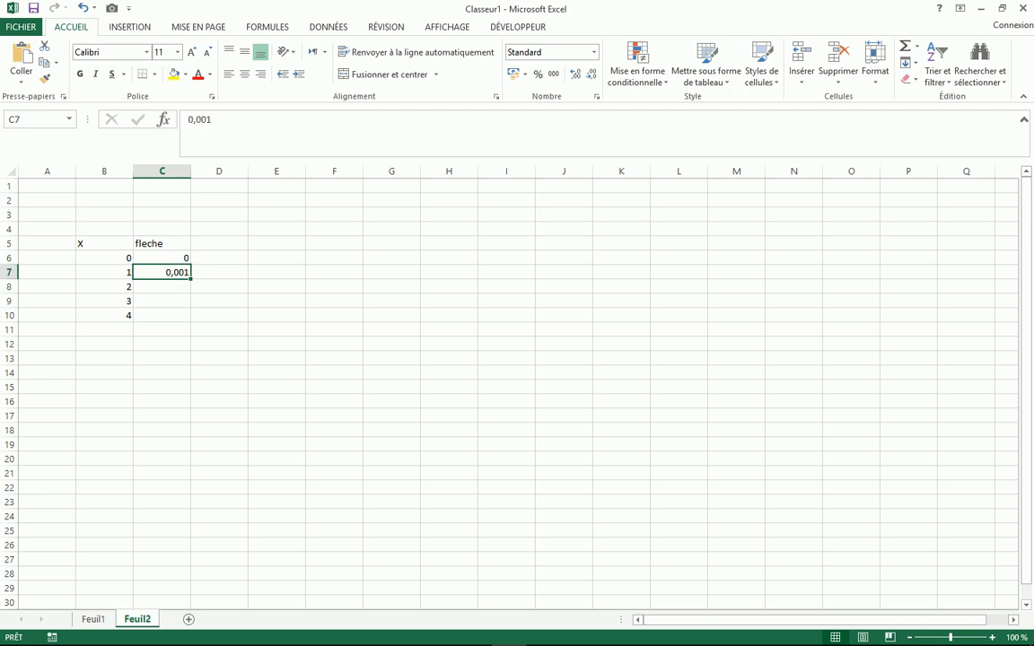
pyautogui.press('F2')
pyautogui.press('Home')
pyautogui.write('-')
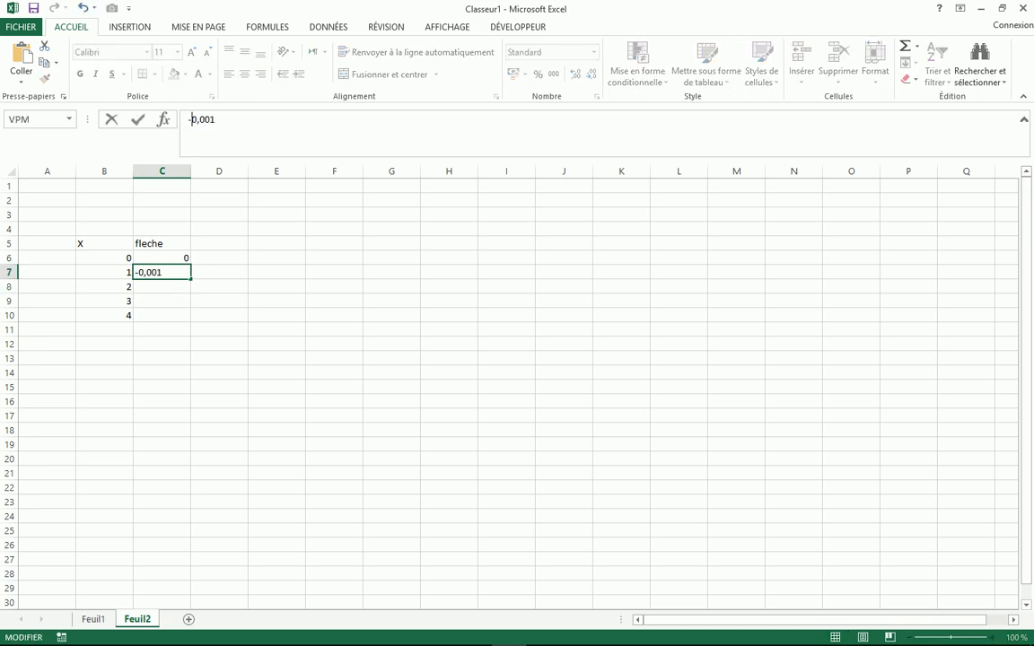
pyautogui.click(162, 286)
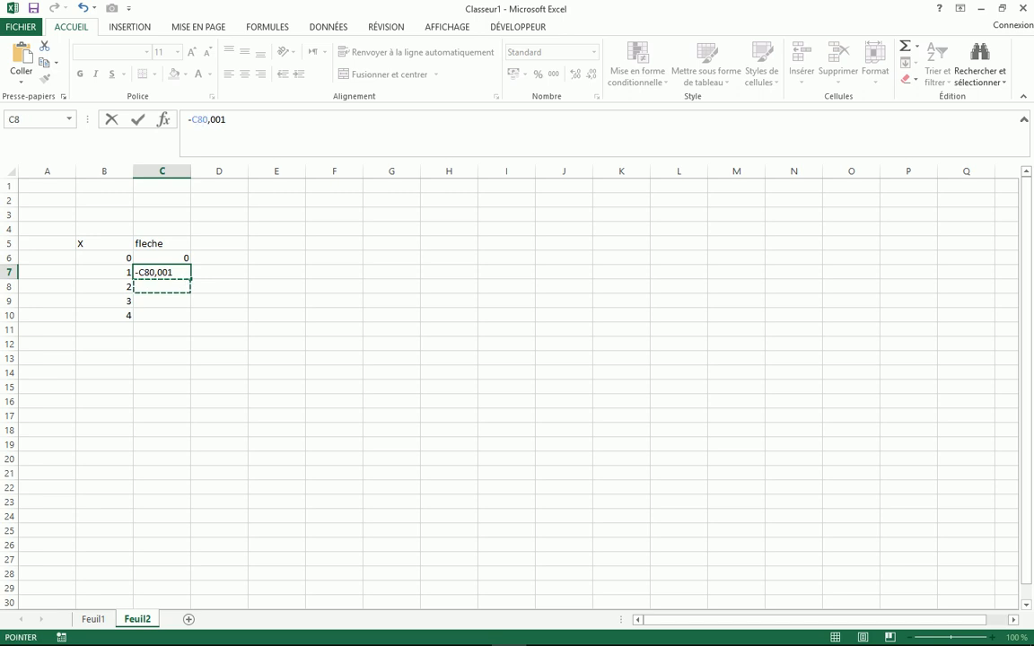
pyautogui.press('Escape')
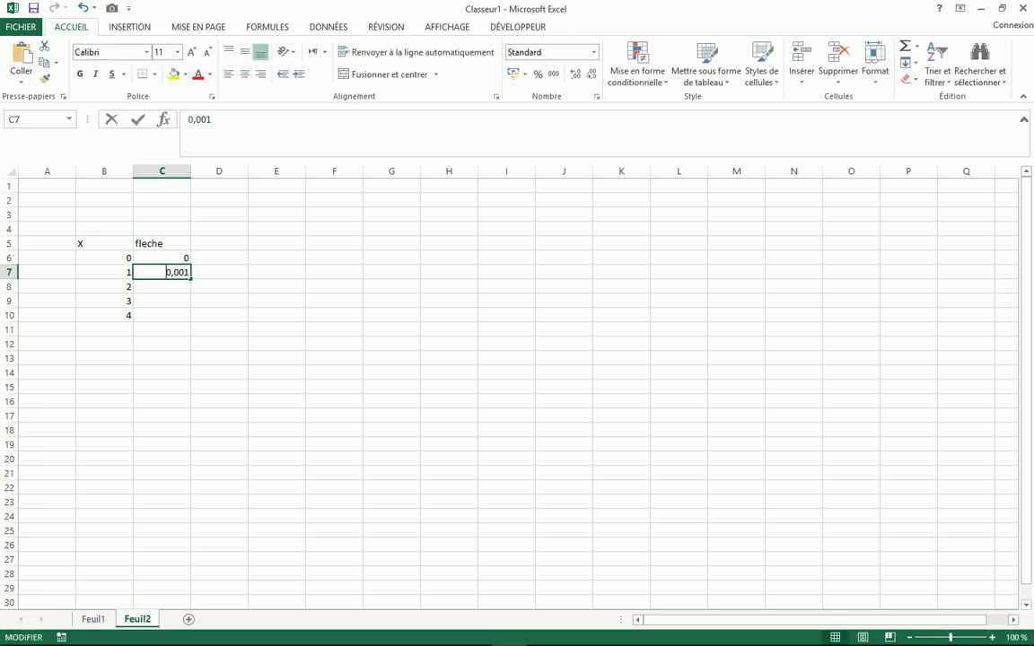
# - Set the fleche value in C7 to -0,001
pyautogui.press('F2')
pyautogui.write('-')
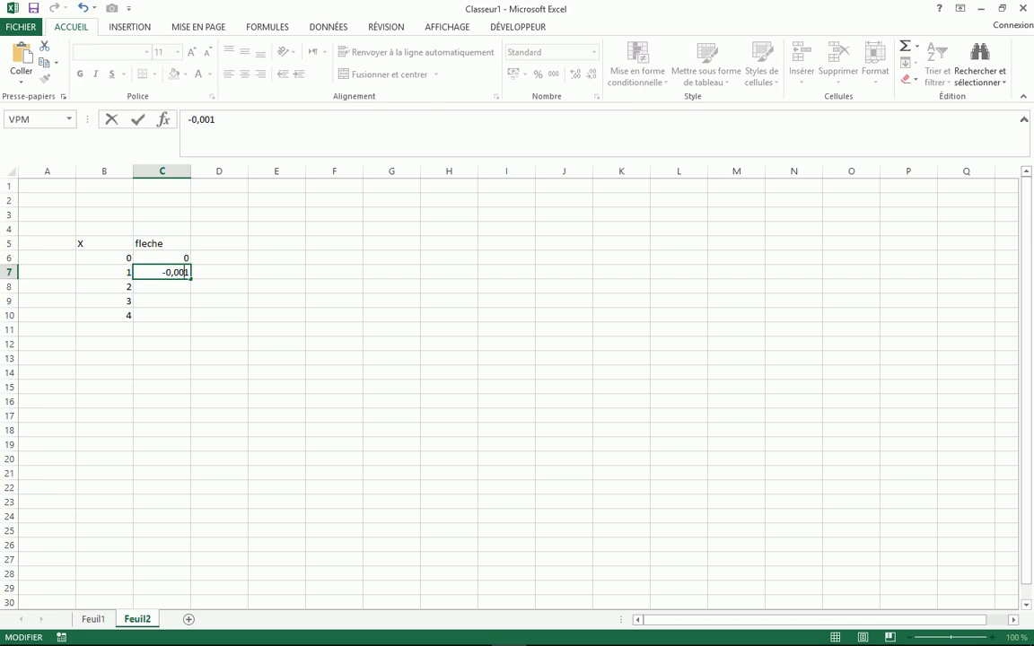
pyautogui.press('BackSpace')
pyautogui.press('BackSpace')
pyautogui.press('BackSpace')
pyautogui.press('BackSpace')
pyautogui.press('BackSpace')
pyautogui.press('BackSpace')
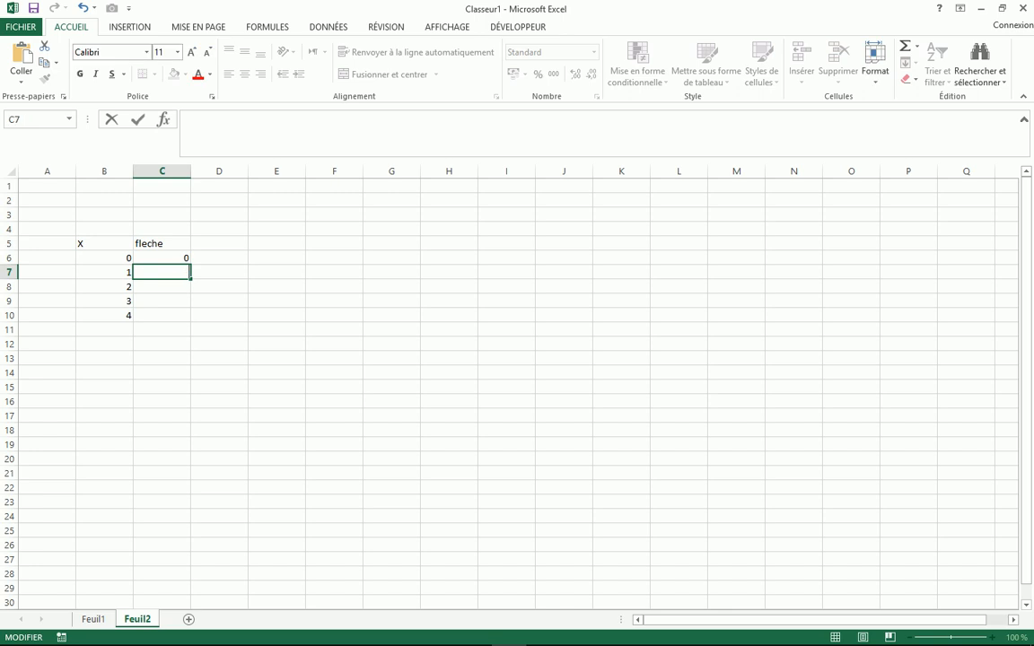
pyautogui.write('-0,001')
pyautogui.press('Return')
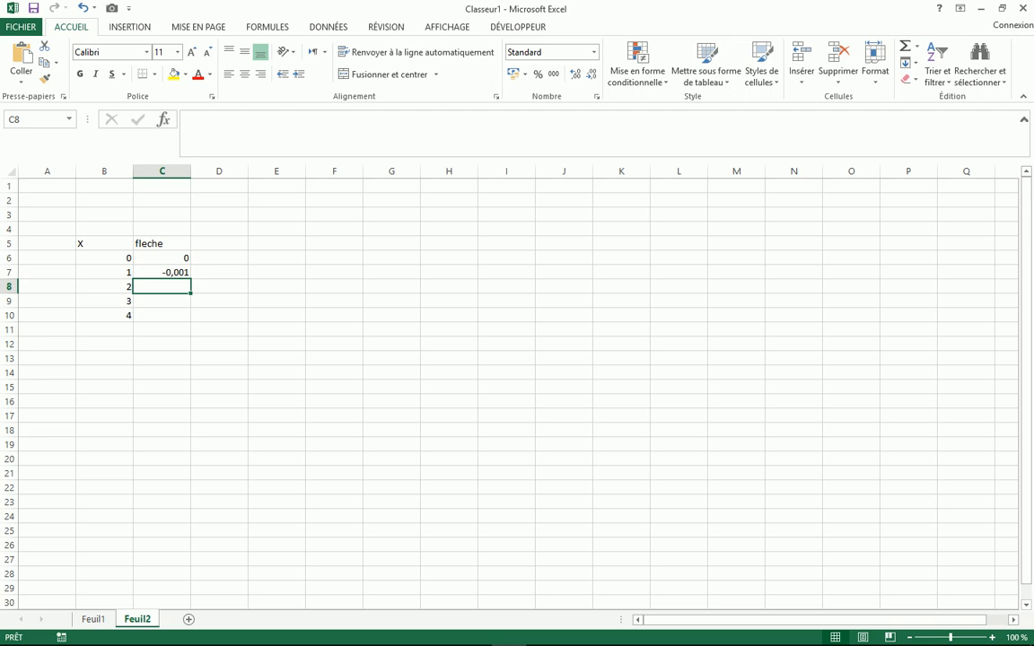
# - Enter -0,003 in C8 as the fleche value for X = 2
pyautogui.write('-0,')
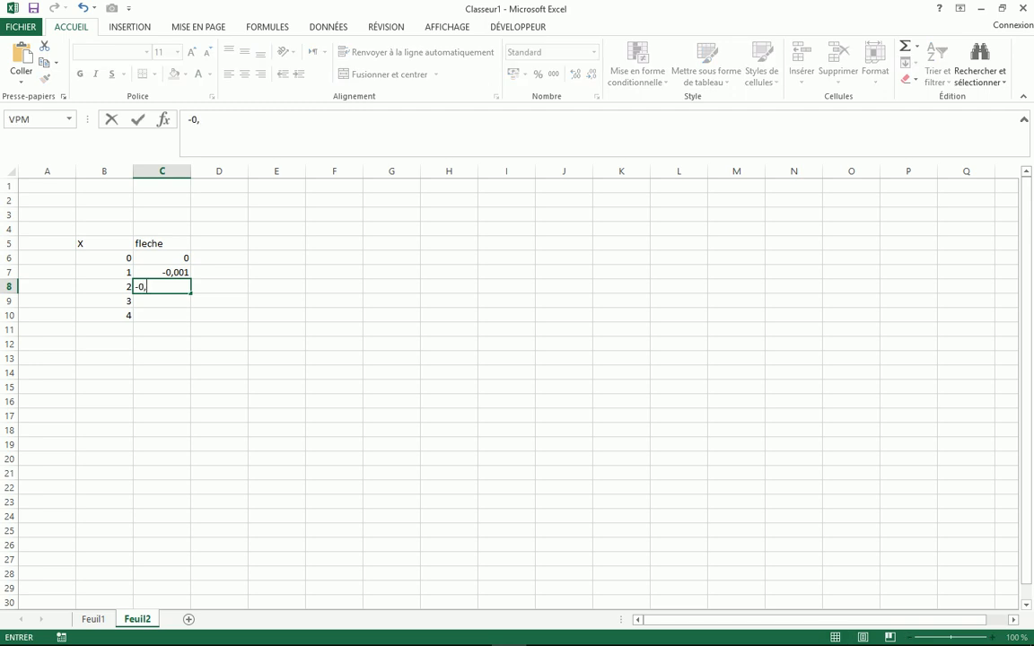
pyautogui.write('00')
pyautogui.write('3')
pyautogui.press('Return')
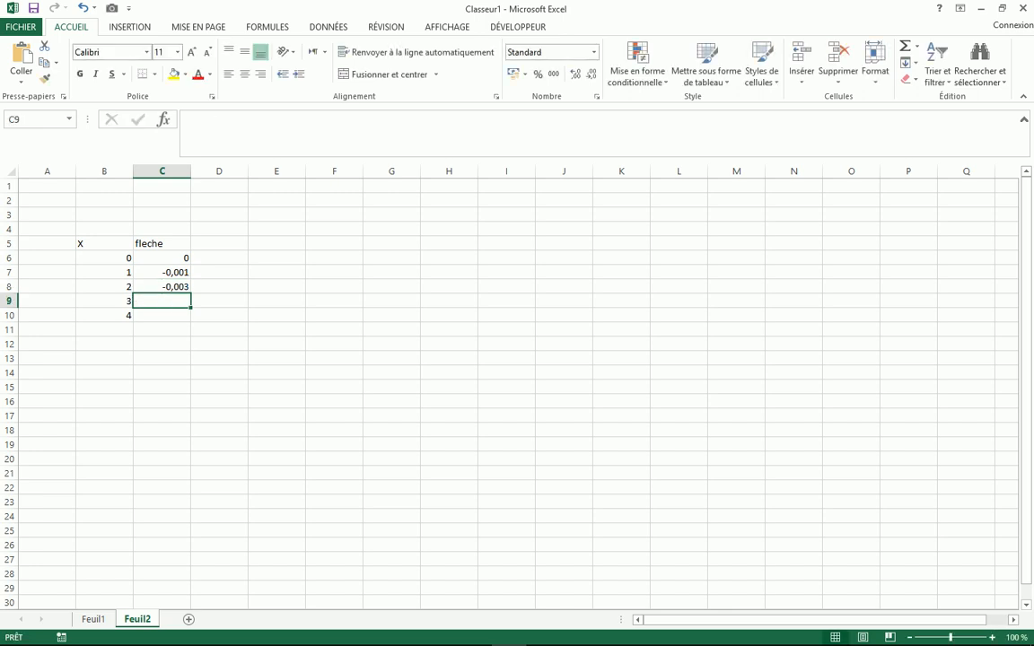
# - Enter -0,007 in C9 as the fleche value for X = 3
pyautogui.write('-')
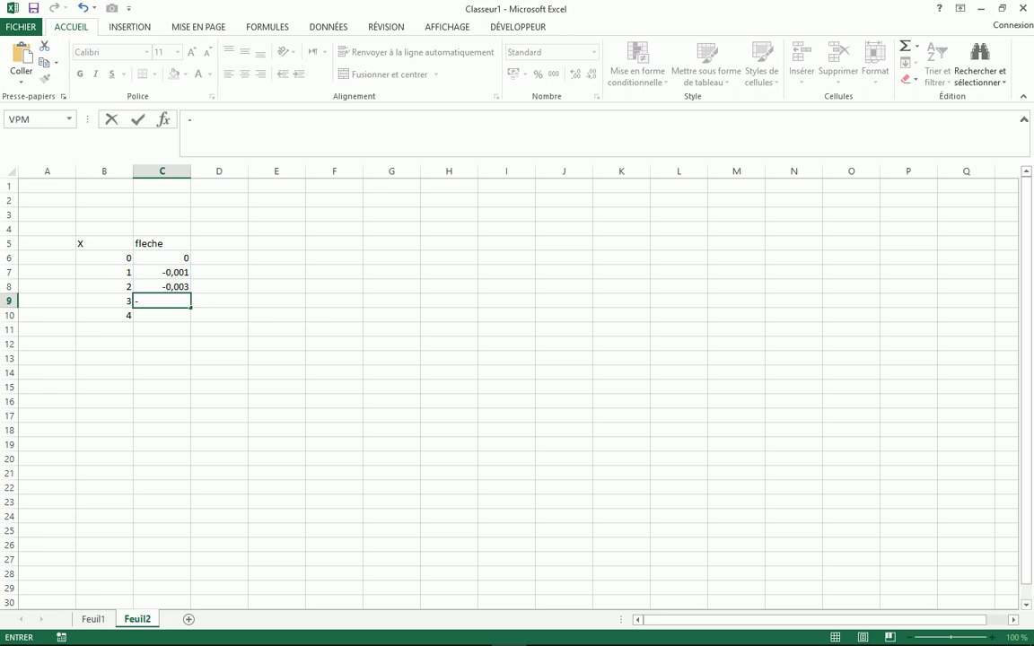
pyautogui.write('-')
pyautogui.press('BackSpace')
pyautogui.write('0,006')
pyautogui.press('BackSpace')
pyautogui.write('7')
pyautogui.press('Return')
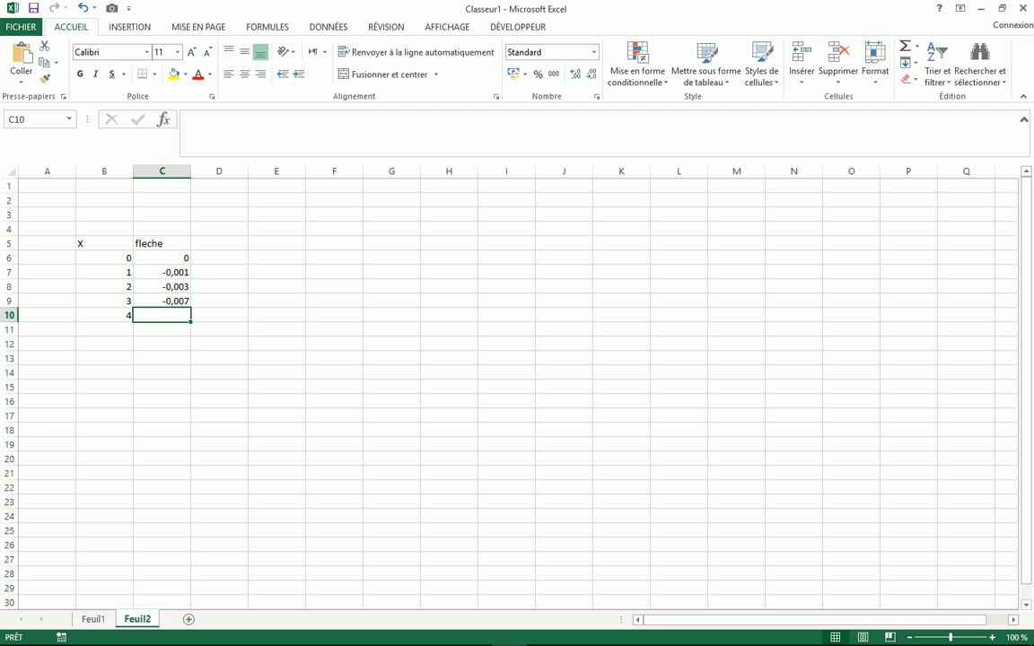
# - Enter -0,016 in C10 as the fleche value for X = 4
pyautogui.write('-')
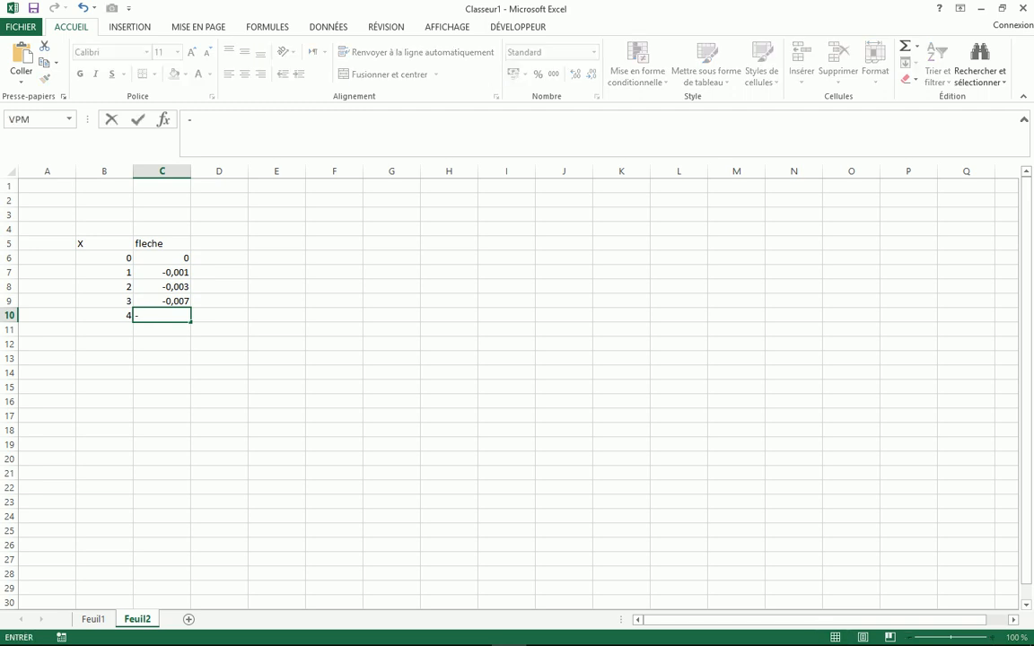
pyautogui.write('0,016')
pyautogui.press('Return')
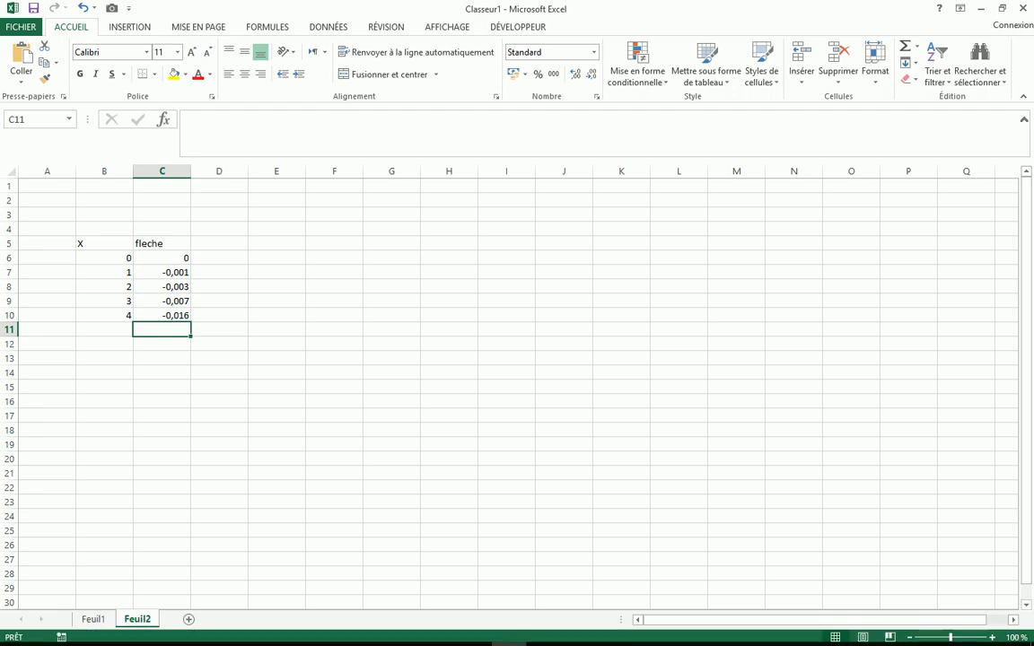
# - Add the unit (m) to both column headers, making B5 read X(m) and C5 read fleche(m)
pyautogui.click(991, 637)
pyautogui.click(992, 637)
pyautogui.click(992, 637)
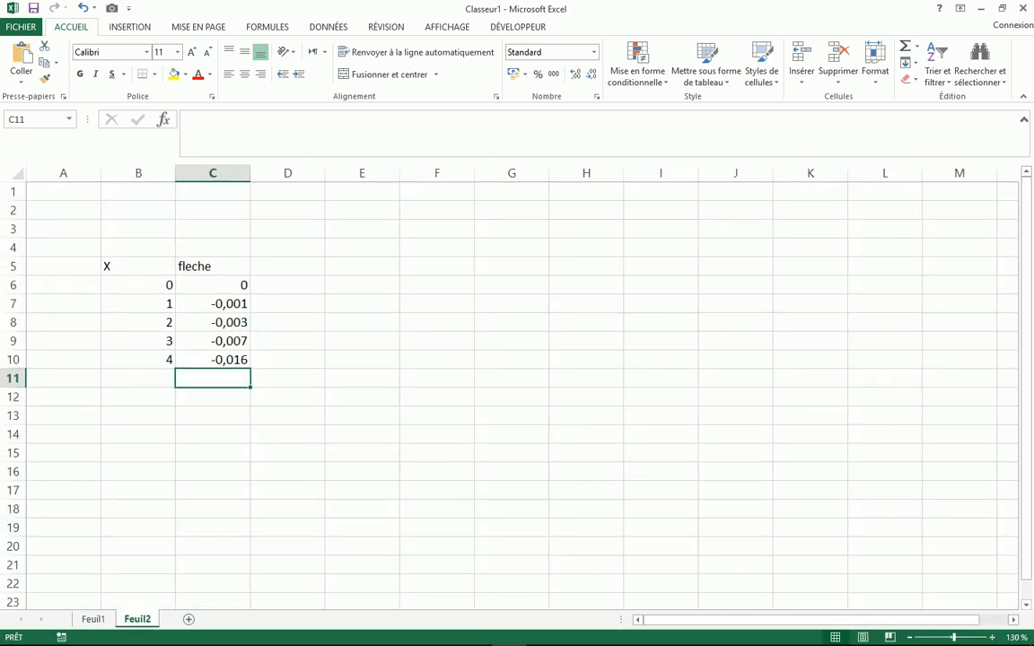
pyautogui.click(991, 637)
pyautogui.click(991, 637)
pyautogui.click(991, 637)
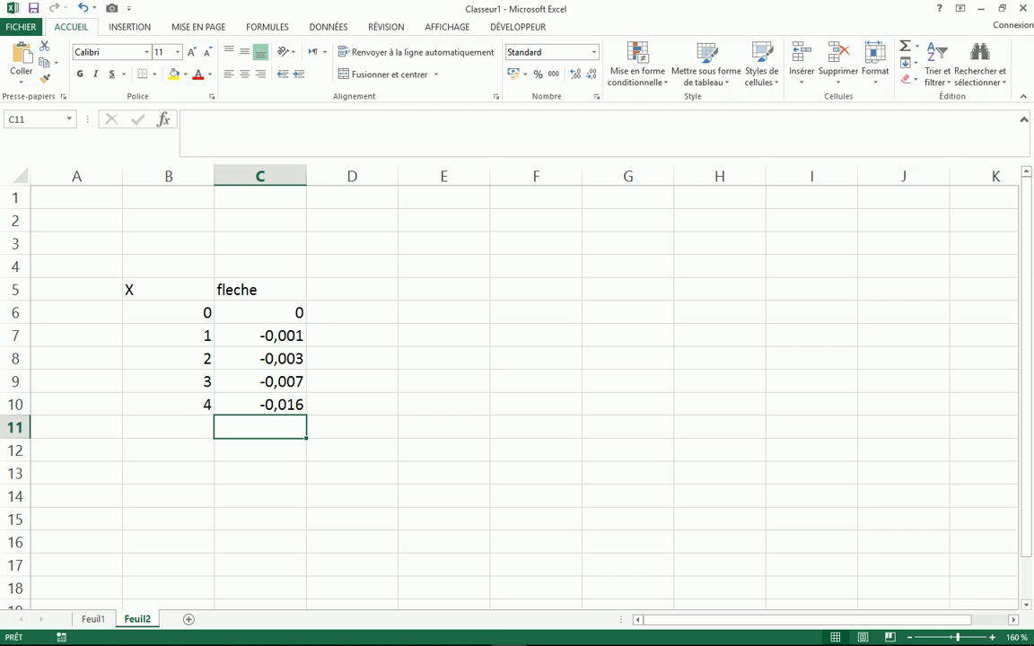
pyautogui.click(167, 290)
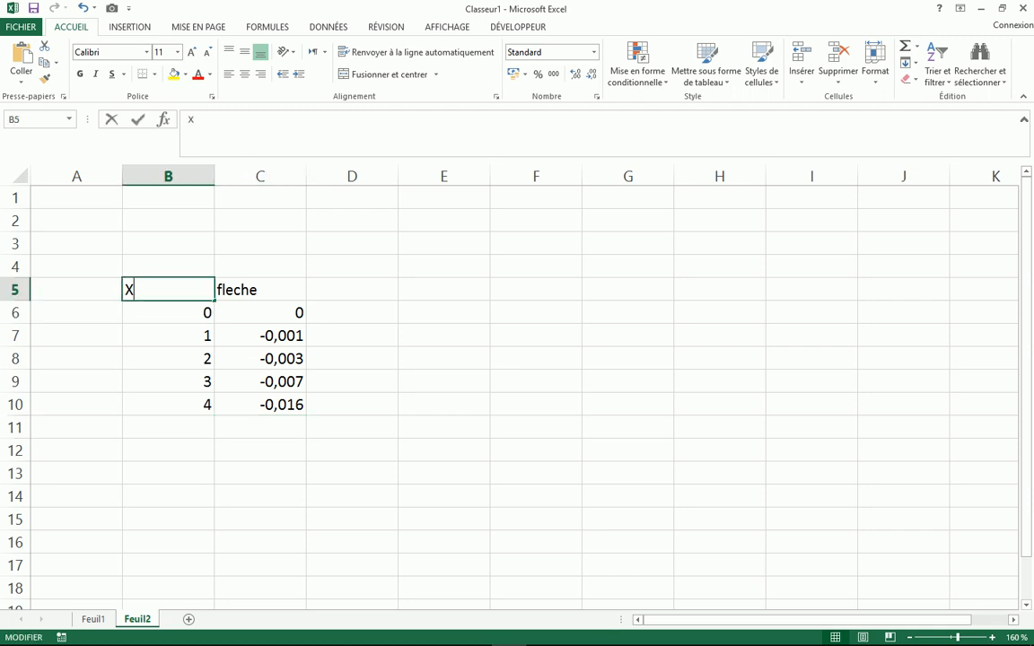
pyautogui.press('F2')
pyautogui.write('(m)')
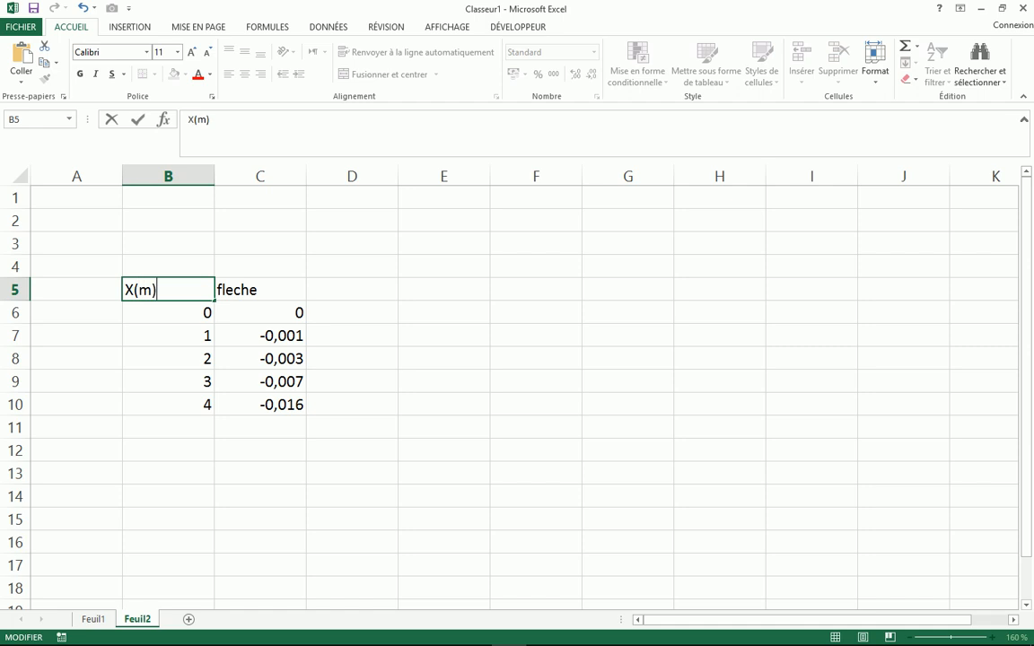
pyautogui.press('Tab')
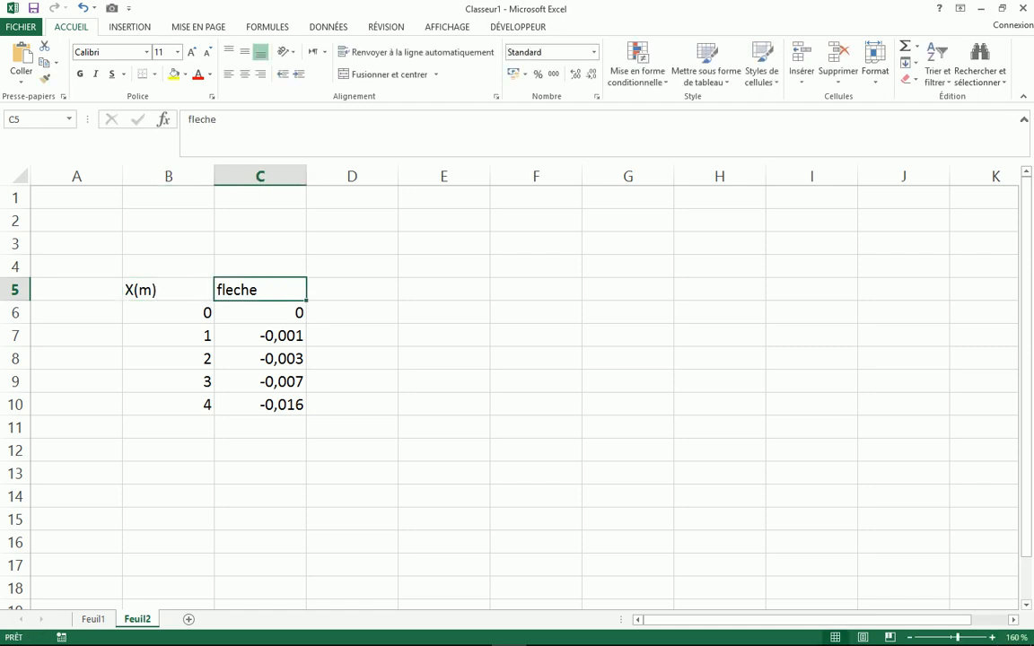
pyautogui.press('F2')
pyautogui.write('(m)')
pyautogui.press('Return')
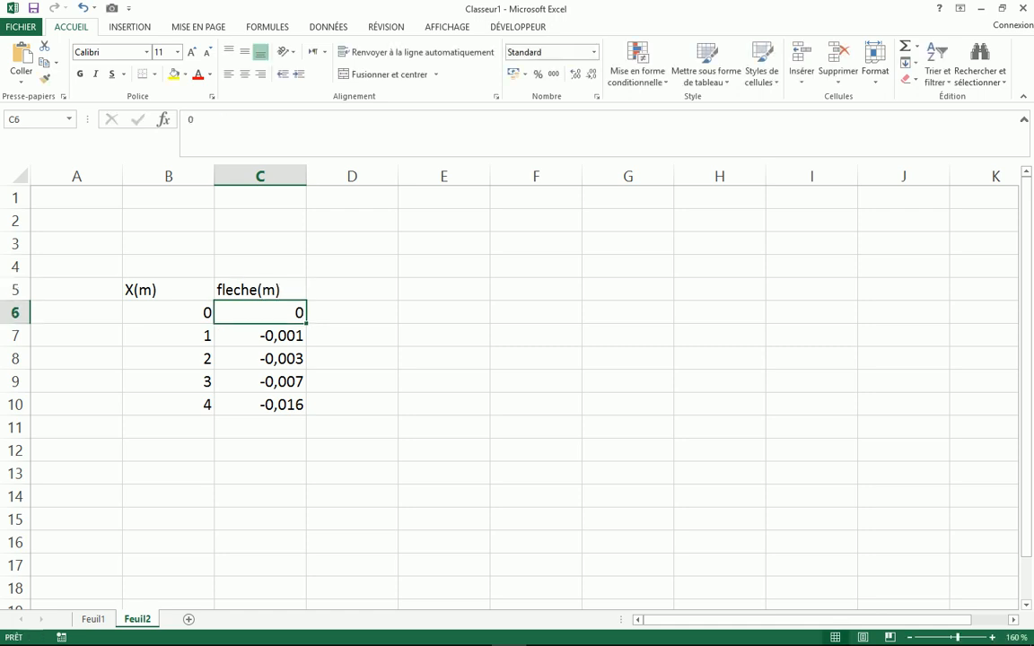
# - Insert a scatter chart with smooth lines and markers from the data in B5:C10
pyautogui.click(167, 405)
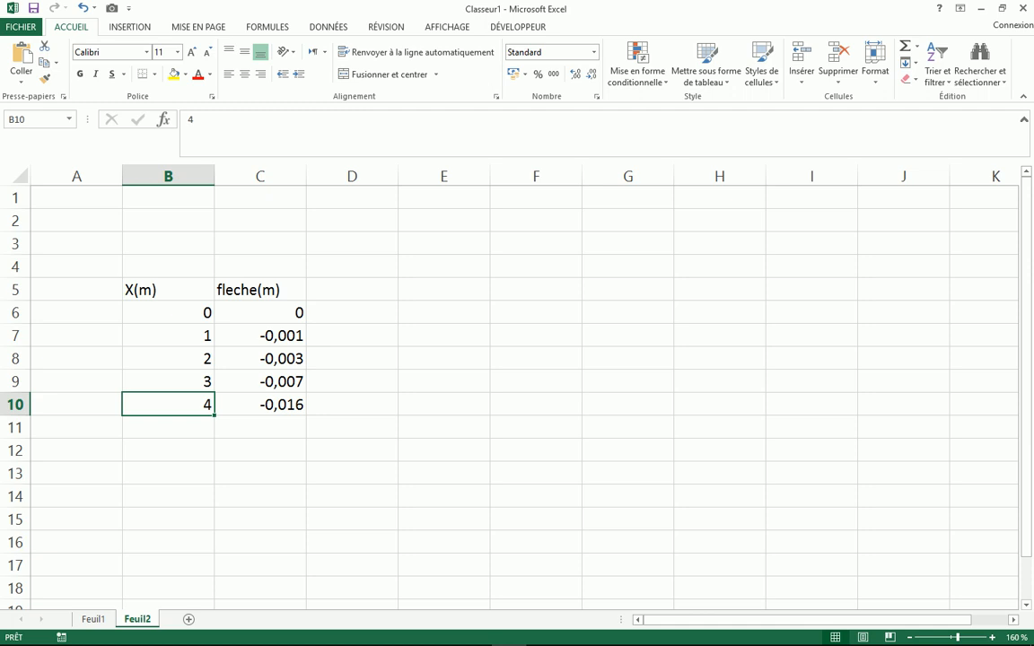
pyautogui.moveTo(168, 289); pyautogui.dragTo(260, 405)
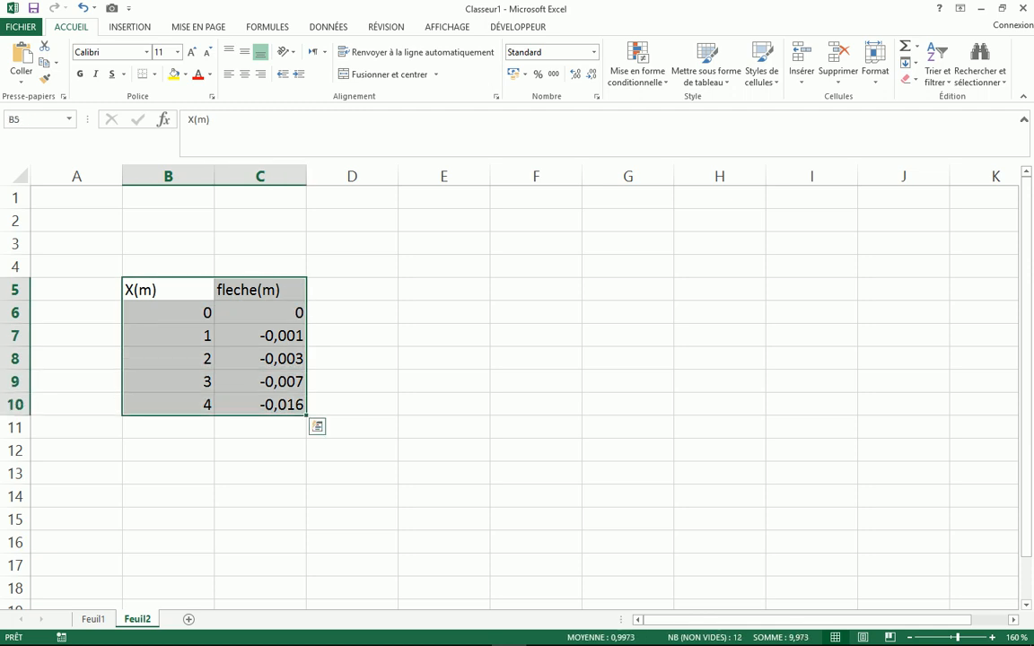
pyautogui.moveTo(443, 312); pyautogui.dragTo(443, 245)
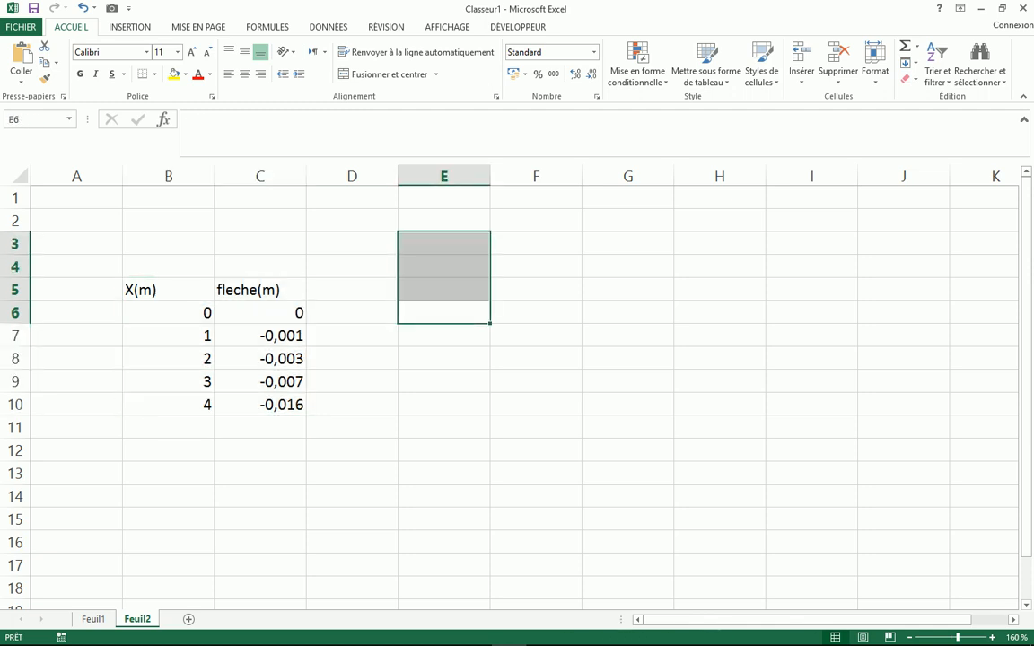
pyautogui.moveTo(167, 289); pyautogui.dragTo(260, 404)
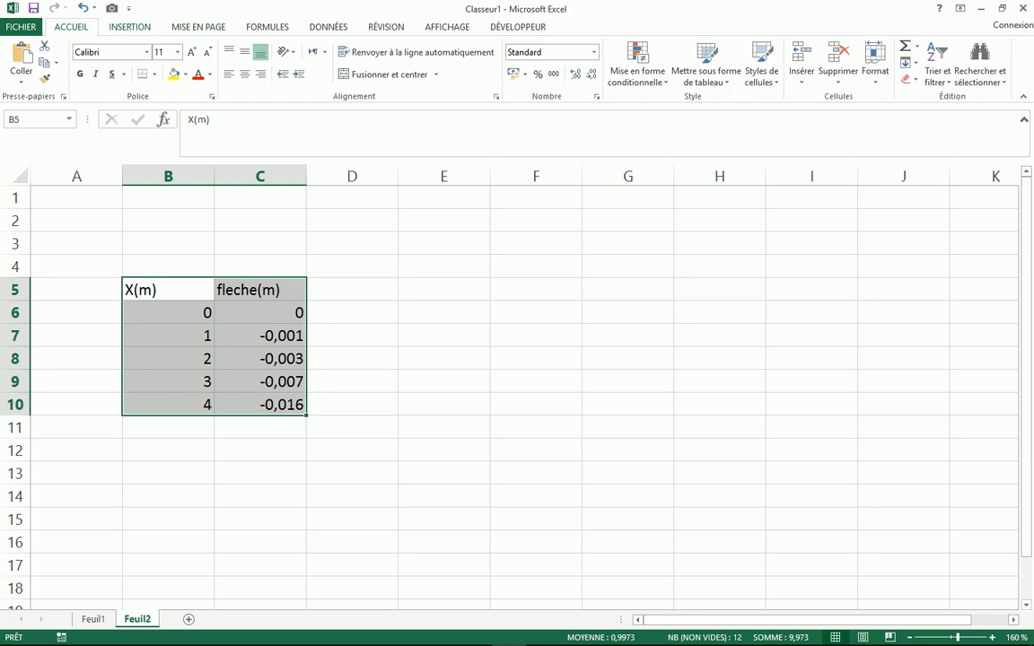
pyautogui.click(130, 27)
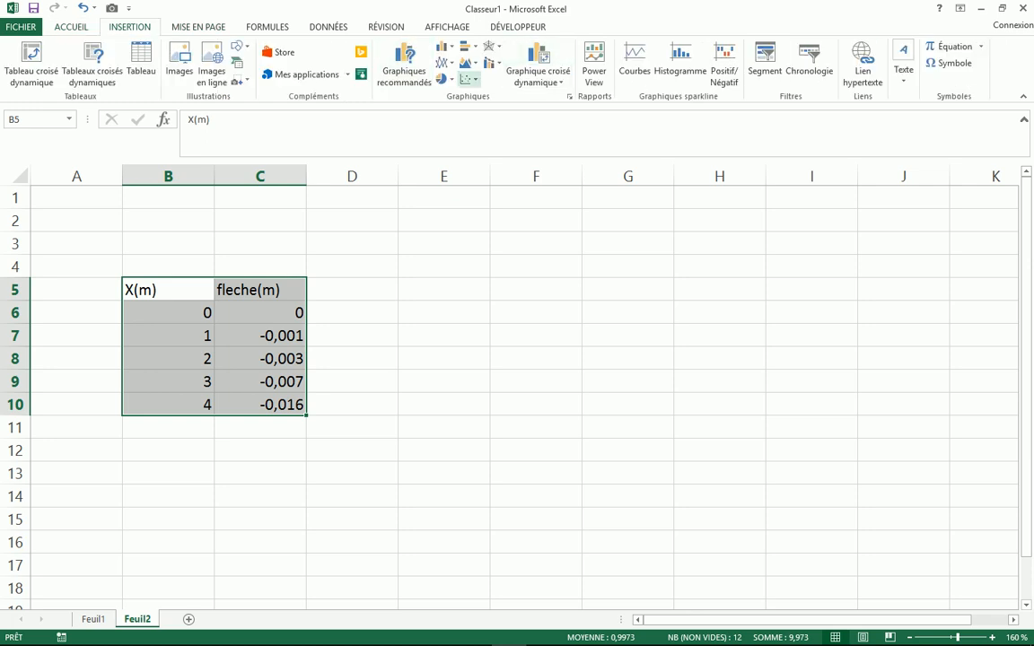
pyautogui.click(470, 79)
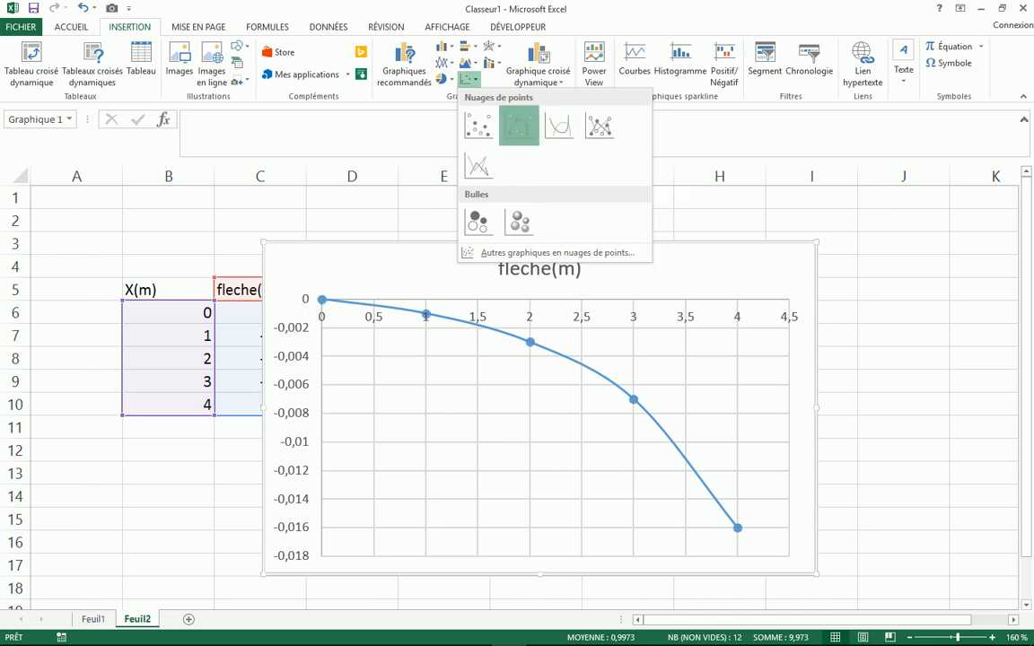
pyautogui.click(519, 126)
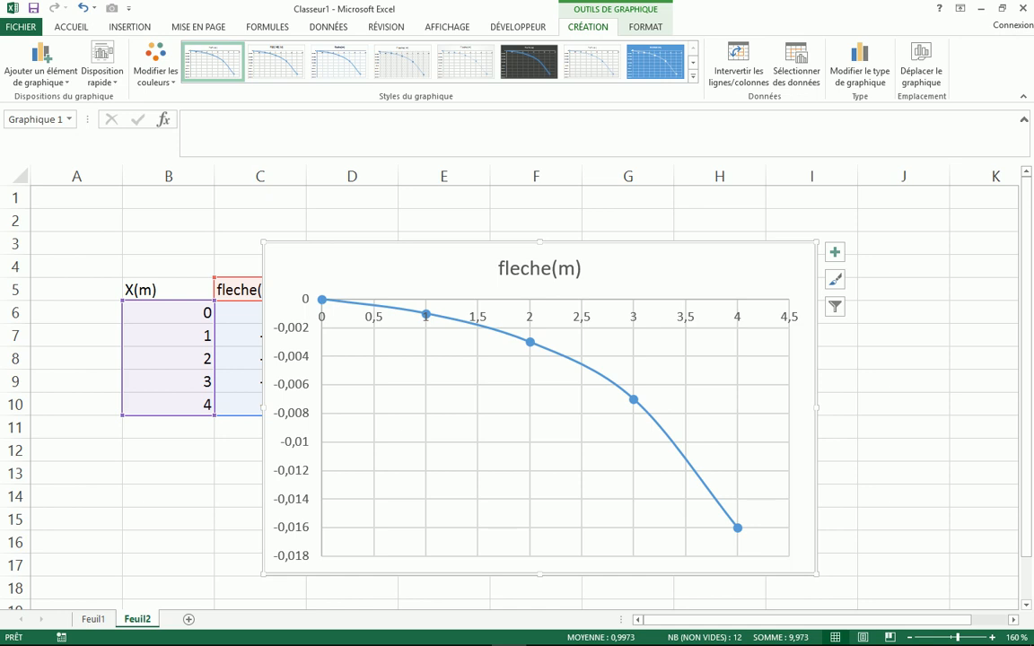
# - Stretch the fleche(m) chart wider, reduce its height, and move it down below the data table
pyautogui.moveTo(815, 407); pyautogui.dragTo(961, 407)
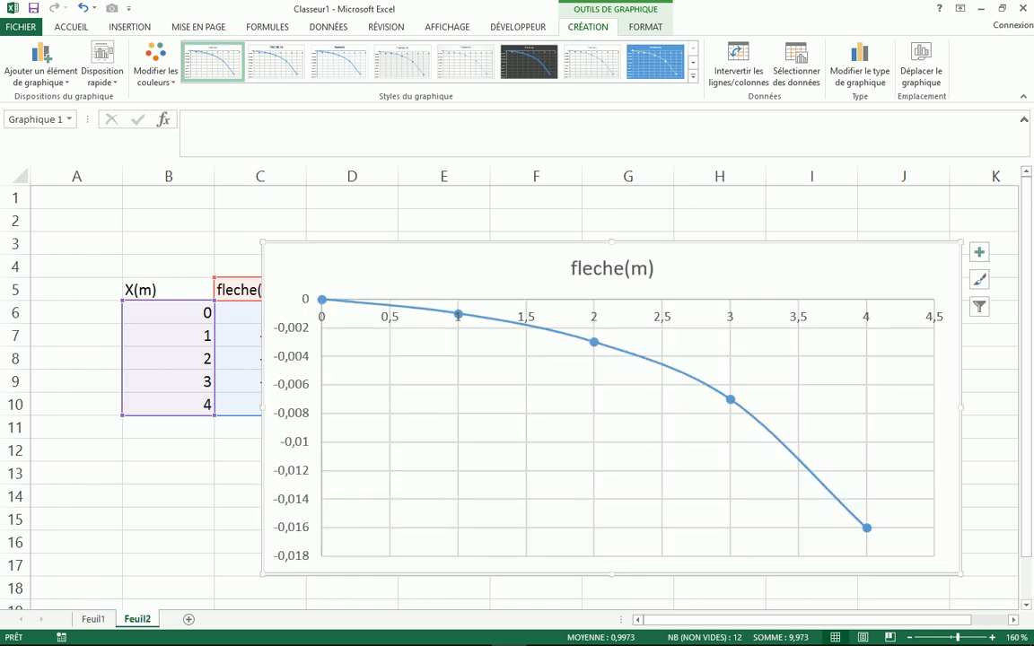
pyautogui.moveTo(611, 574); pyautogui.dragTo(610, 465)
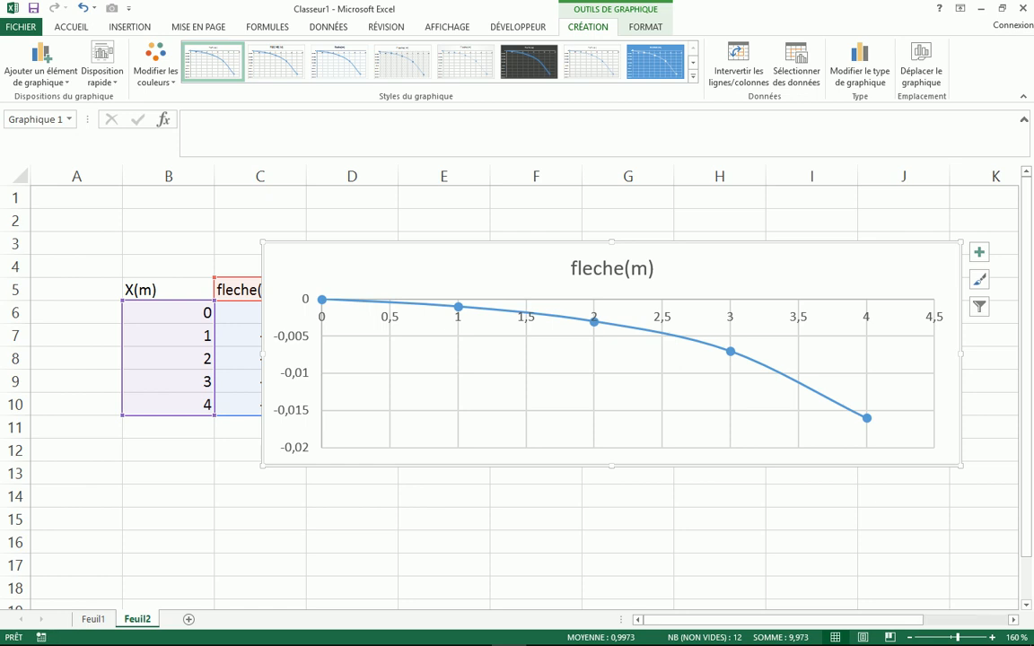
pyautogui.moveTo(611, 466); pyautogui.dragTo(611, 434)
pyautogui.moveTo(261, 337); pyautogui.dragTo(135, 337)
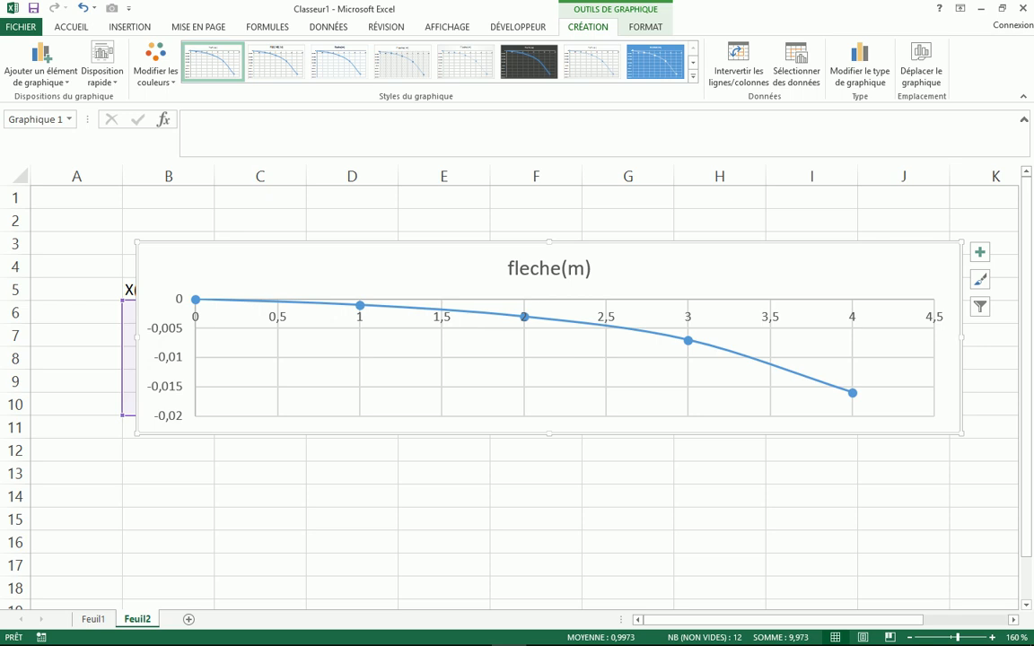
pyautogui.moveTo(135, 337); pyautogui.dragTo(99, 337)
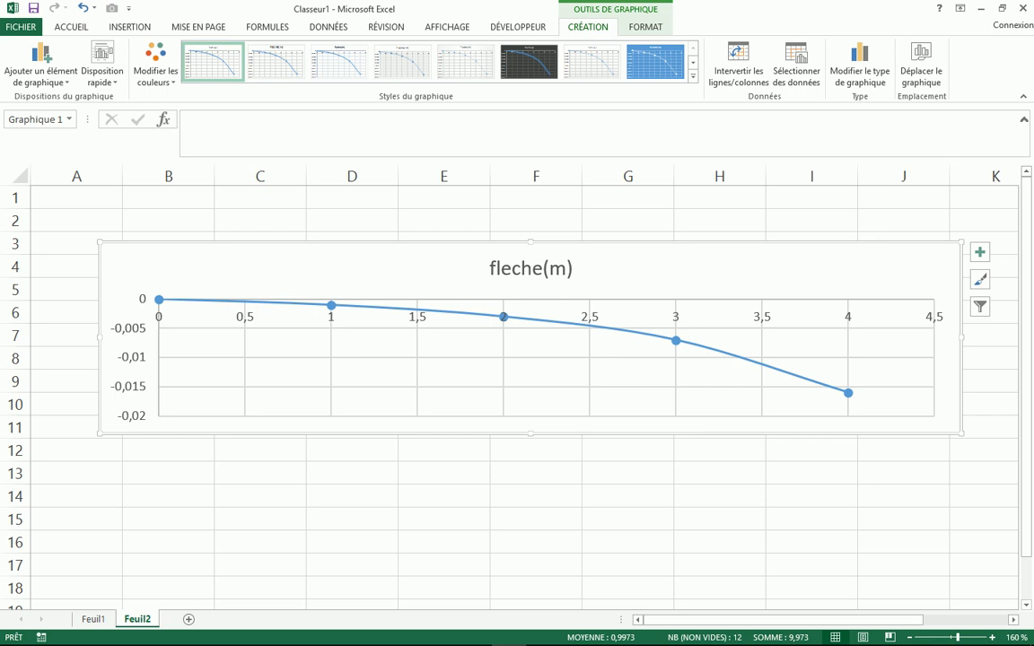
pyautogui.moveTo(664, 266); pyautogui.dragTo(748, 436)
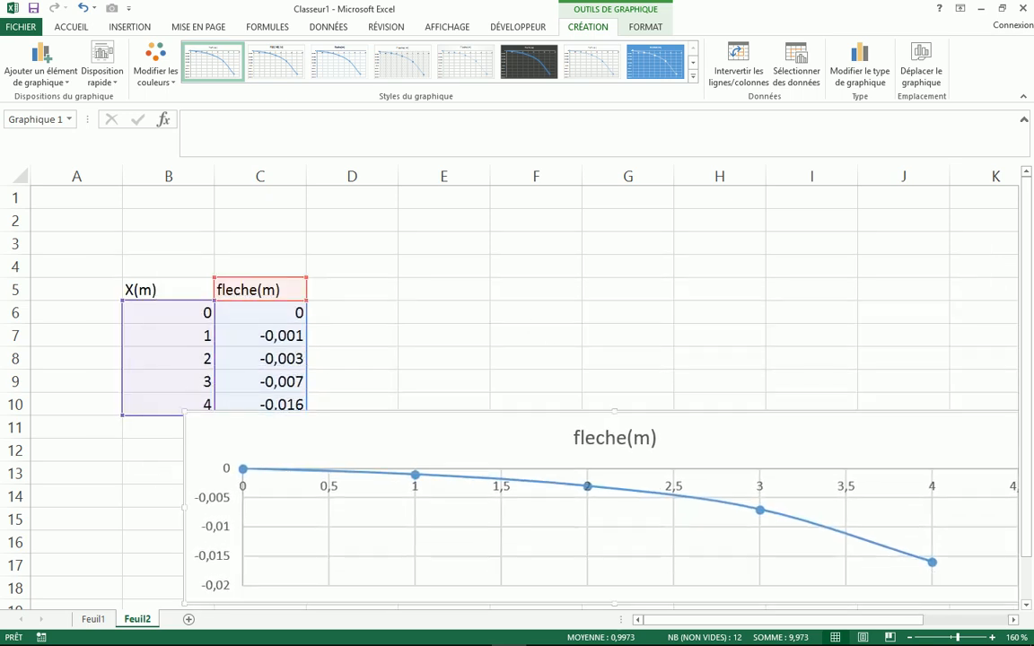
# - Change the fleche value in C10 to -0,014
pyautogui.doubleClick(296, 403)
pyautogui.moveTo(297, 404); pyautogui.dragTo(304, 404)
pyautogui.write('4')
pyautogui.press('Return')
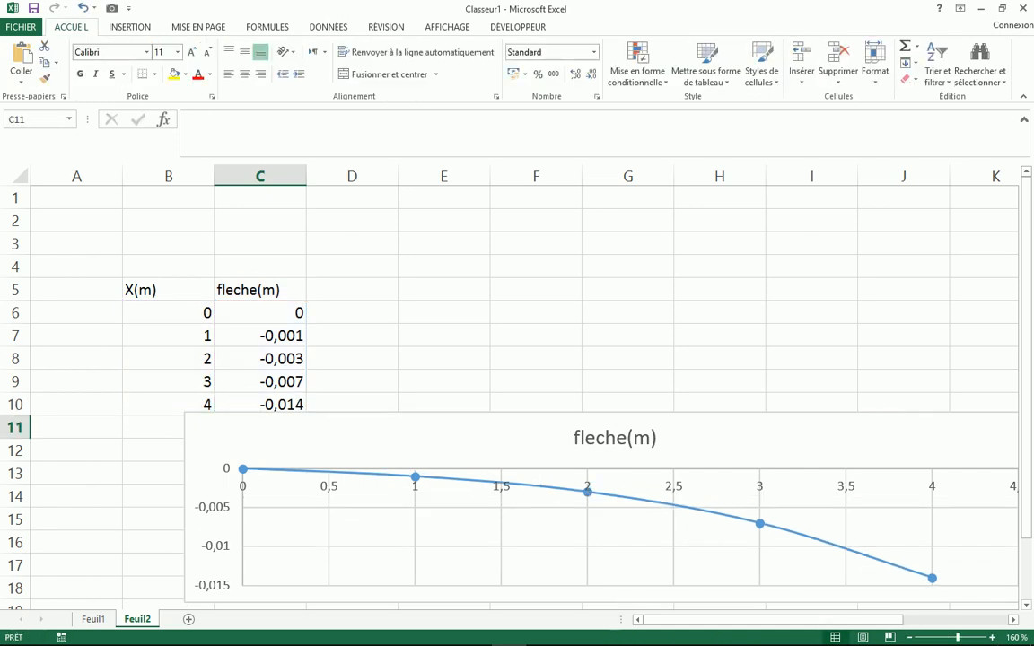
# - Flatten the chart and place it from row 10 down, and move the data table up to start at B2
pyautogui.moveTo(381, 421); pyautogui.dragTo(382, 320)
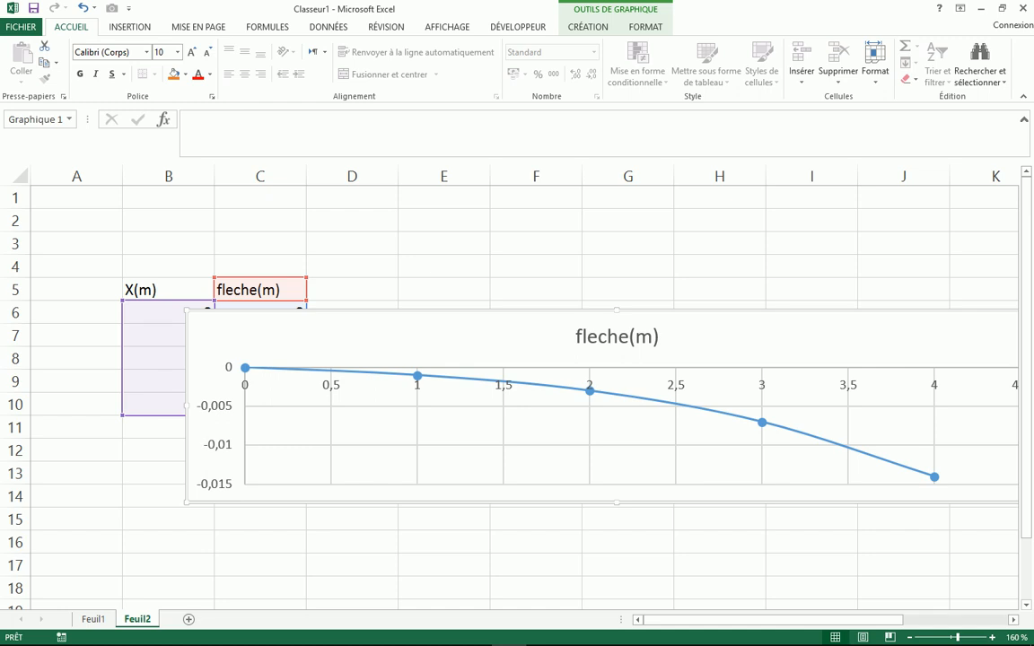
pyautogui.moveTo(616, 503); pyautogui.dragTo(539, 564)
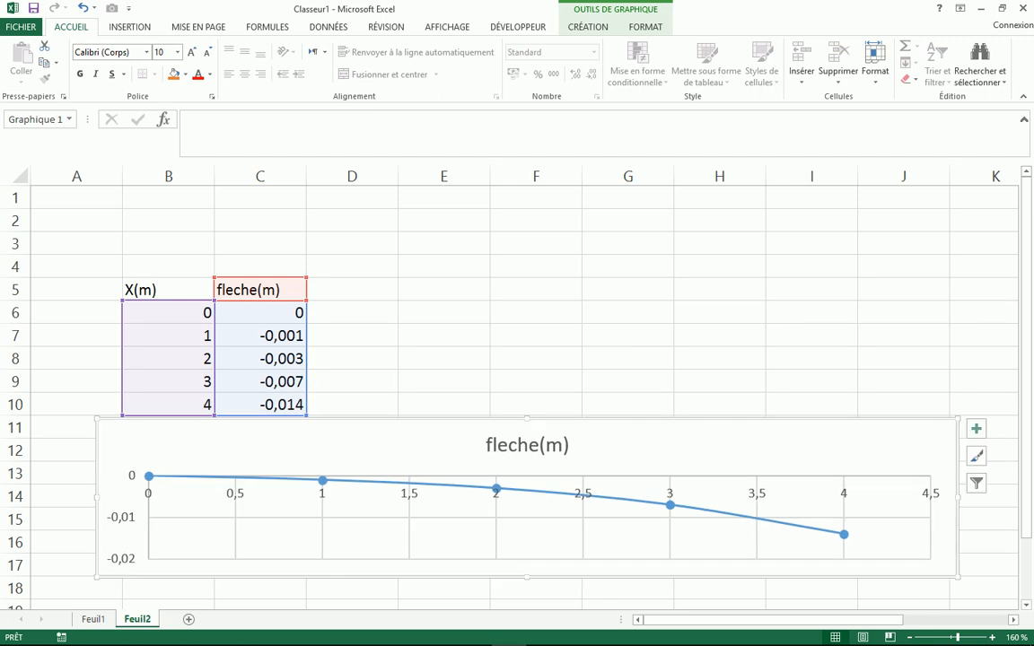
pyautogui.moveTo(168, 289); pyautogui.dragTo(260, 404)
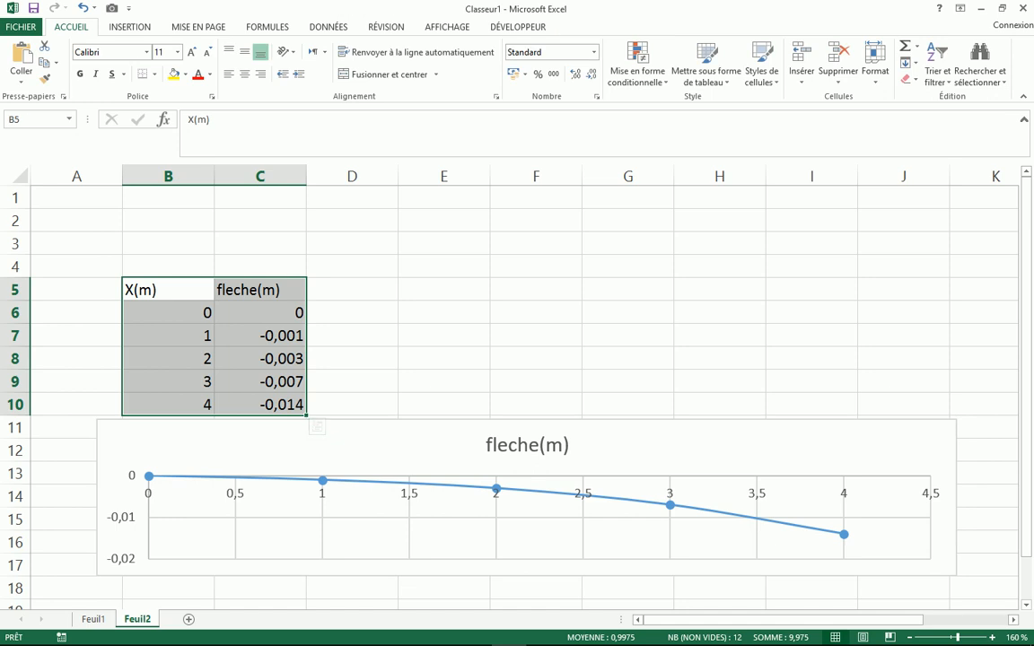
pyautogui.moveTo(214, 277); pyautogui.dragTo(213, 210)
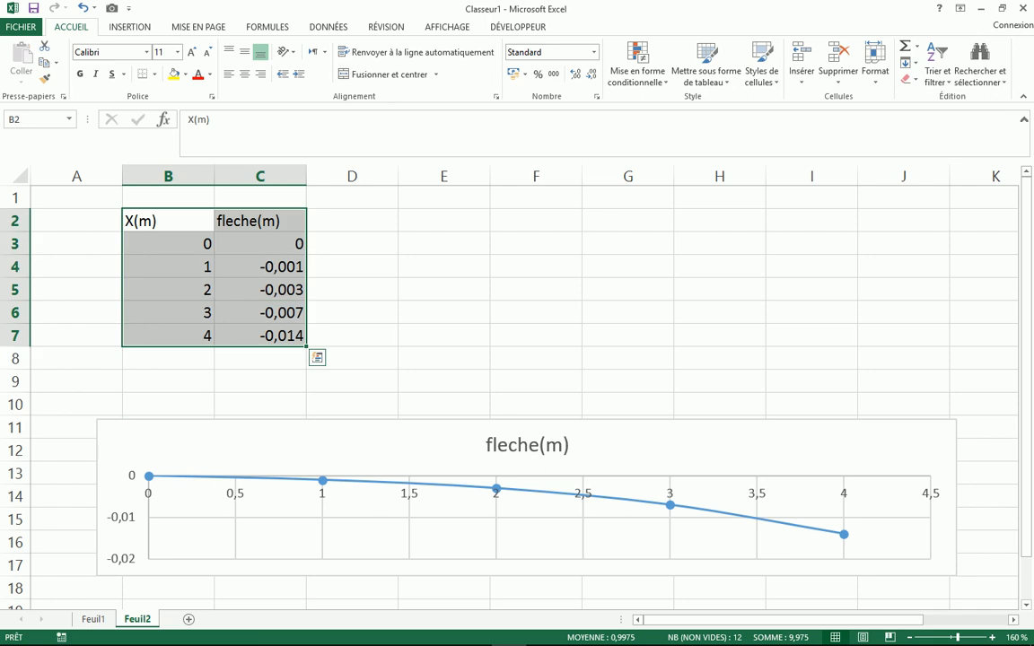
pyautogui.moveTo(289, 441); pyautogui.dragTo(288, 433)
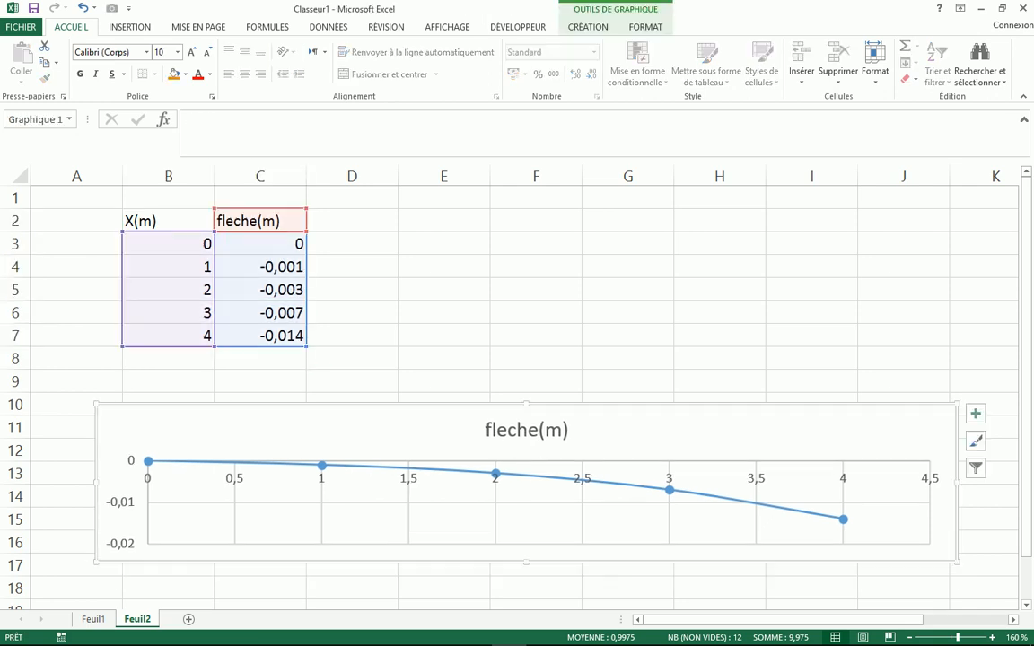
# - Add a linear trendline to the fleche(m) series with a forward forecast of 3 periods
pyautogui.click(536, 243)
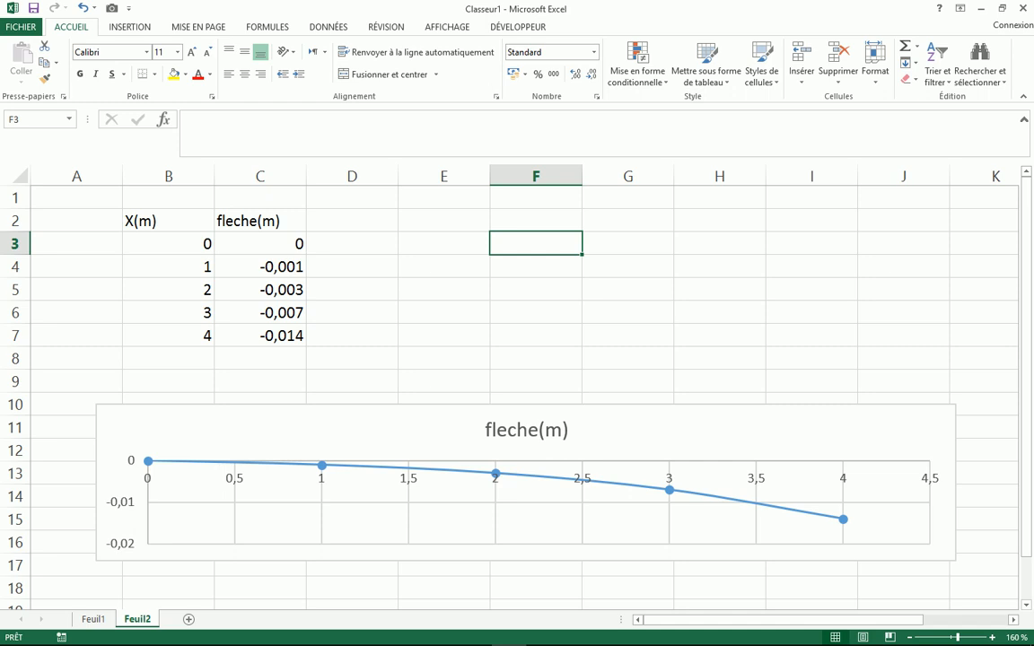
pyautogui.click(492, 473)
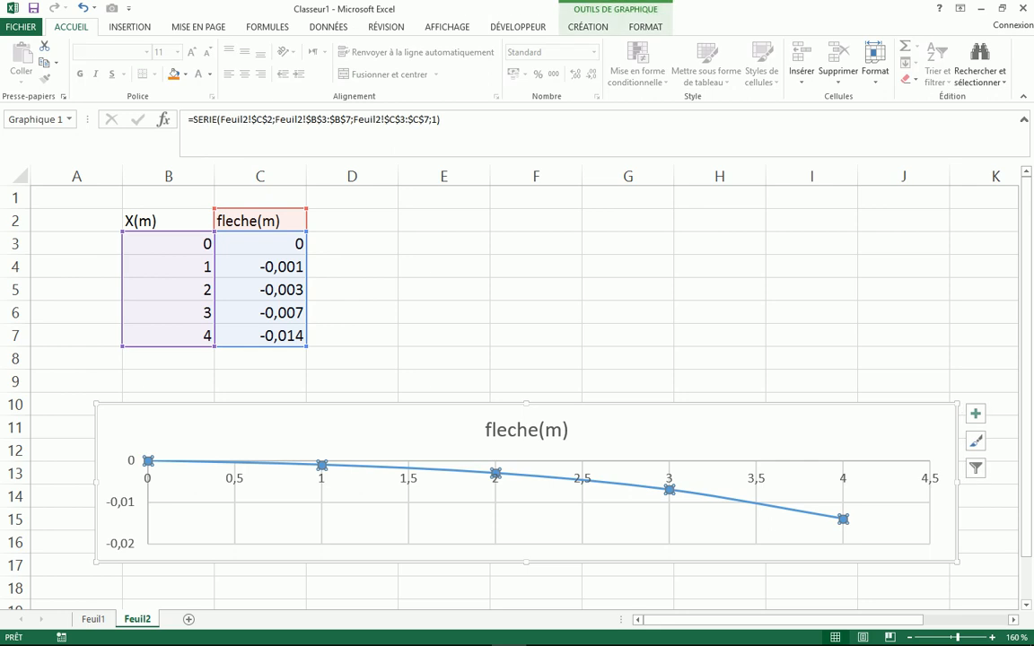
pyautogui.rightClick(458, 472)
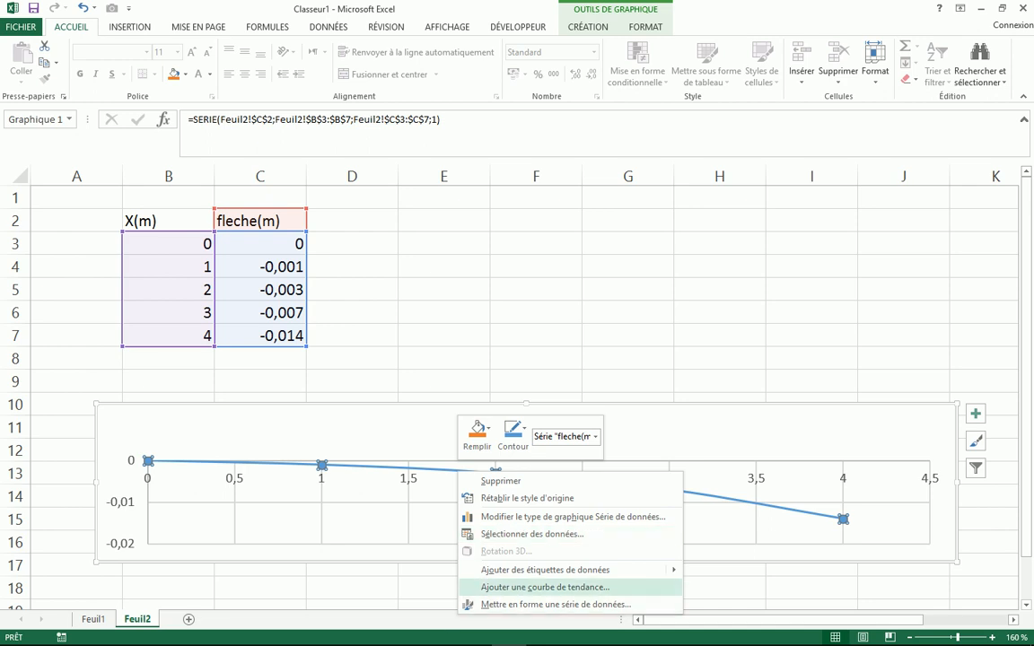
pyautogui.click(545, 586)
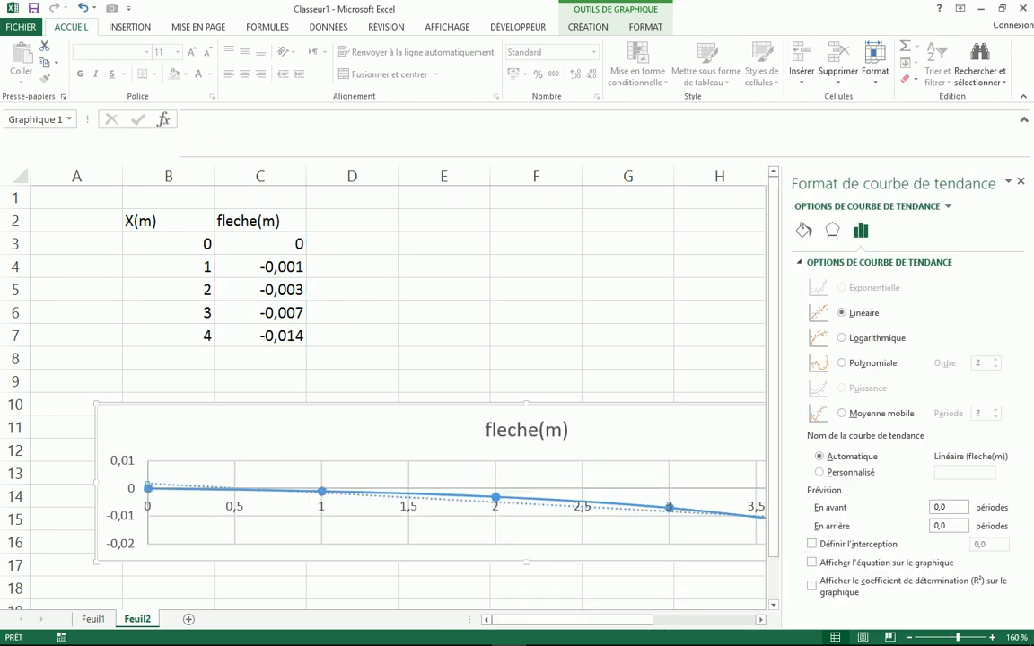
pyautogui.click(948, 508)
pyautogui.write('3')
pyautogui.press('Tab')
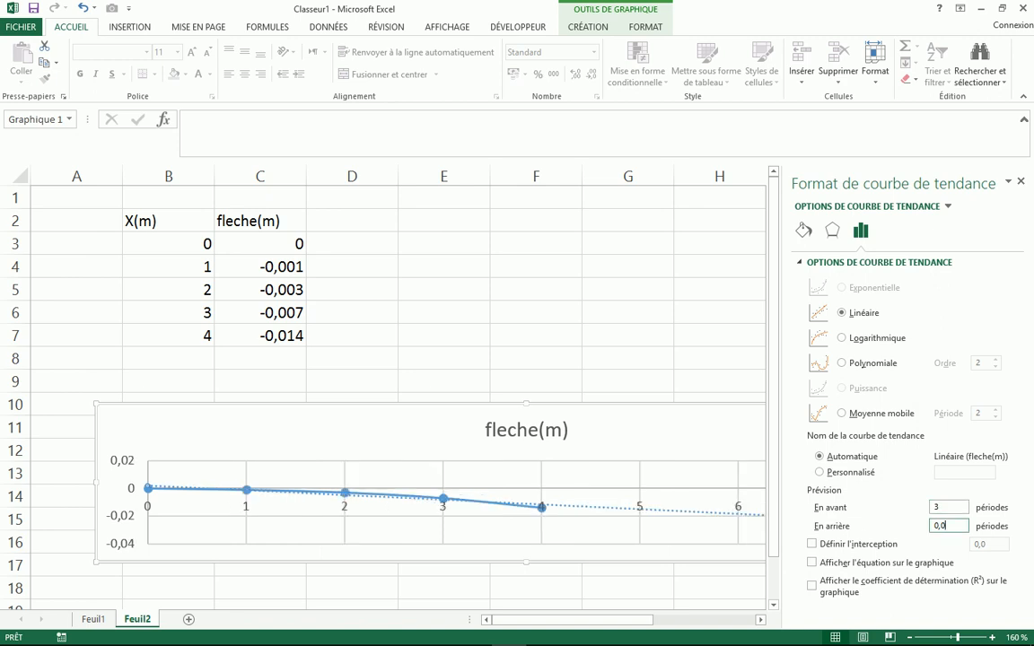
# - Make the fleche(m) trendline a polynomial of order 2 and color its line red
pyautogui.click(842, 363)
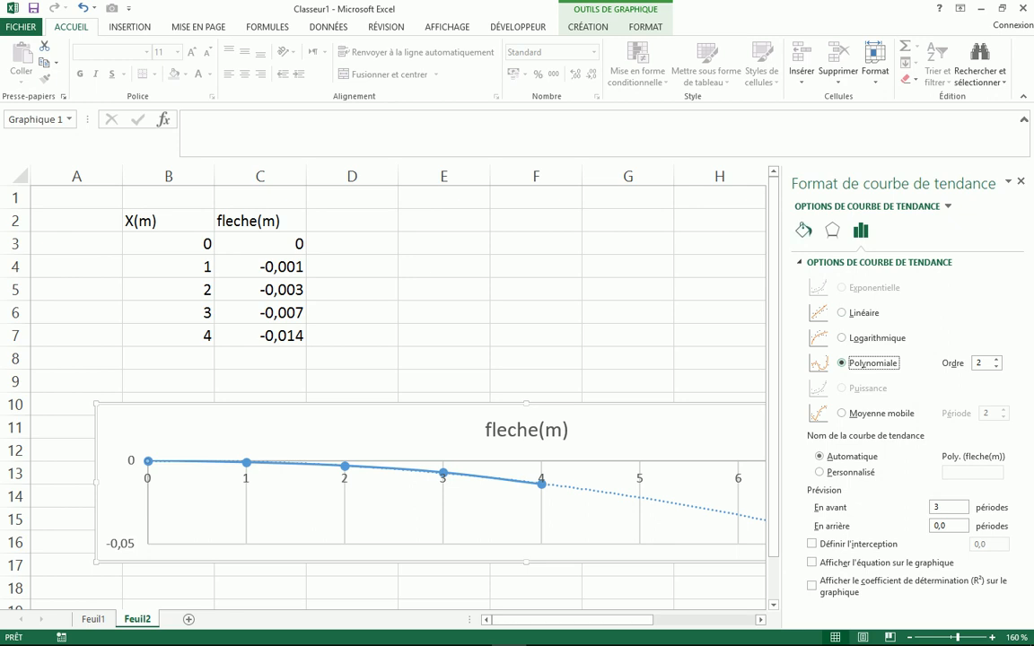
pyautogui.click(803, 231)
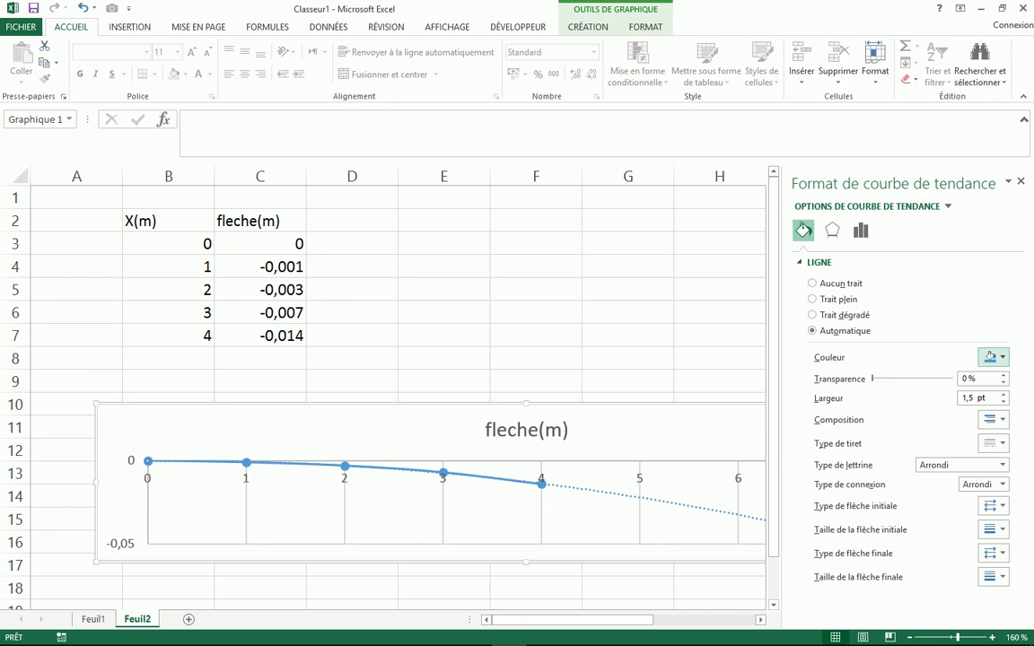
pyautogui.click(990, 357)
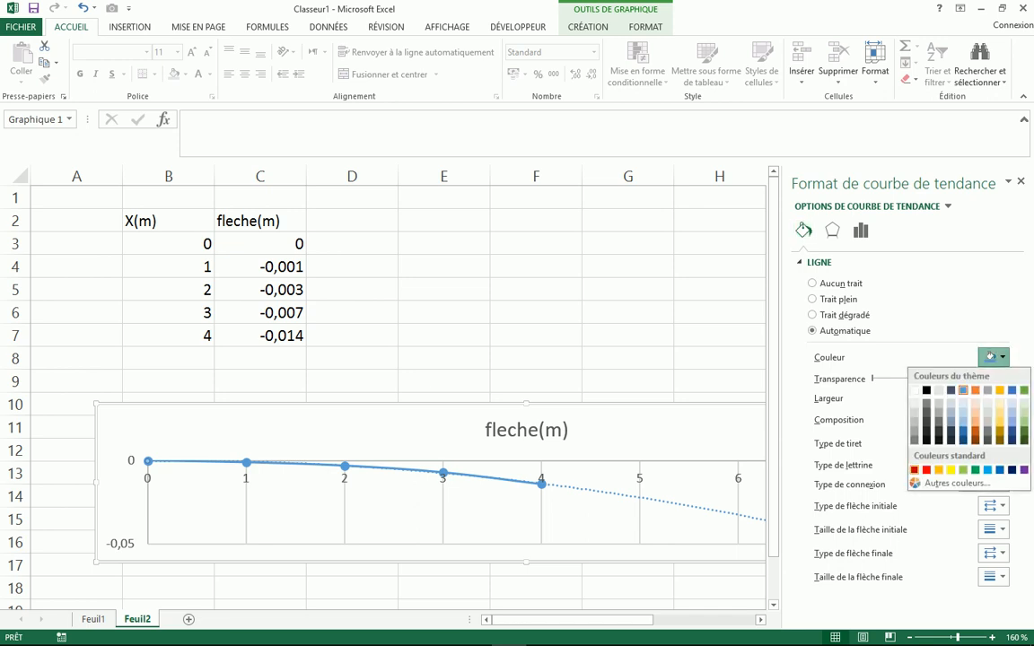
pyautogui.click(926, 469)
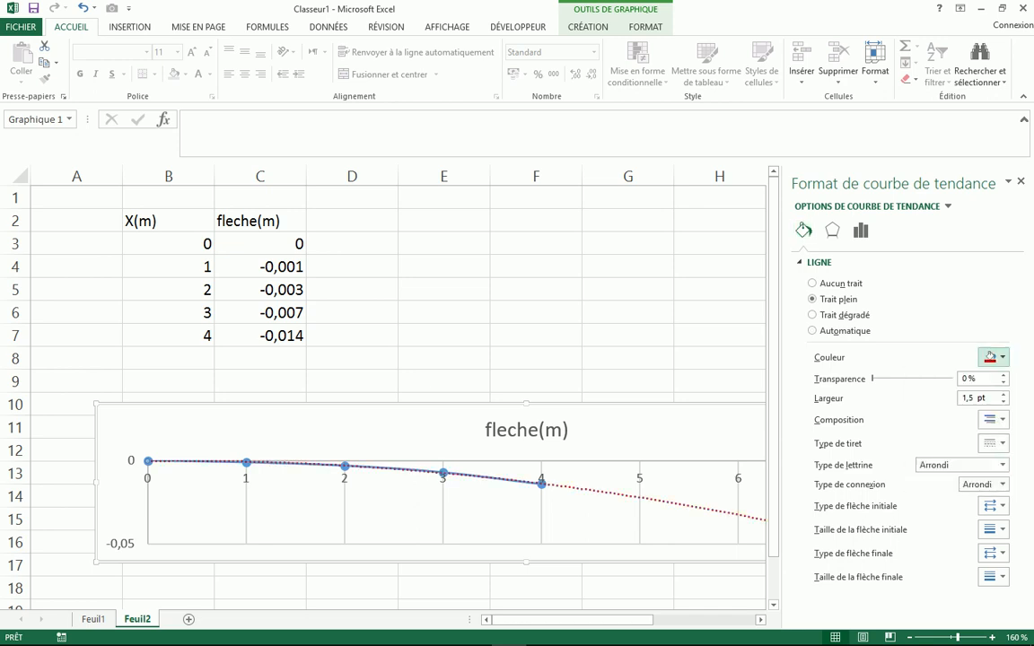
# - Thicken the trendline to 2,75 pt and give it a continuous solid stroke
pyautogui.click(1002, 394)
pyautogui.click(1003, 394)
pyautogui.click(1002, 394)
pyautogui.click(1002, 394)
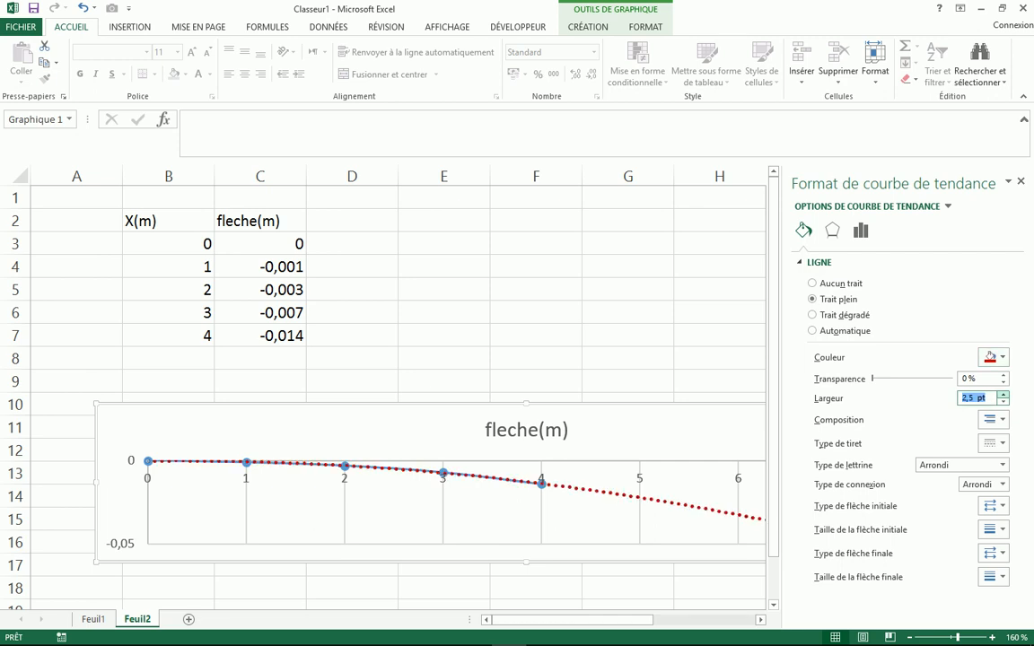
pyautogui.click(1002, 394)
pyautogui.click(991, 444)
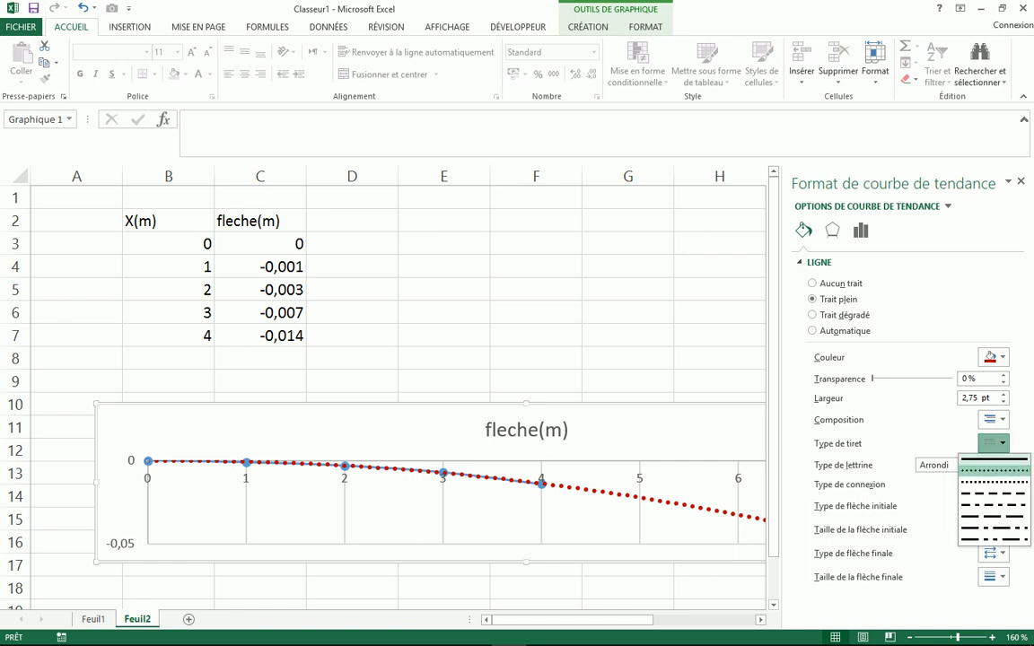
pyautogui.click(993, 460)
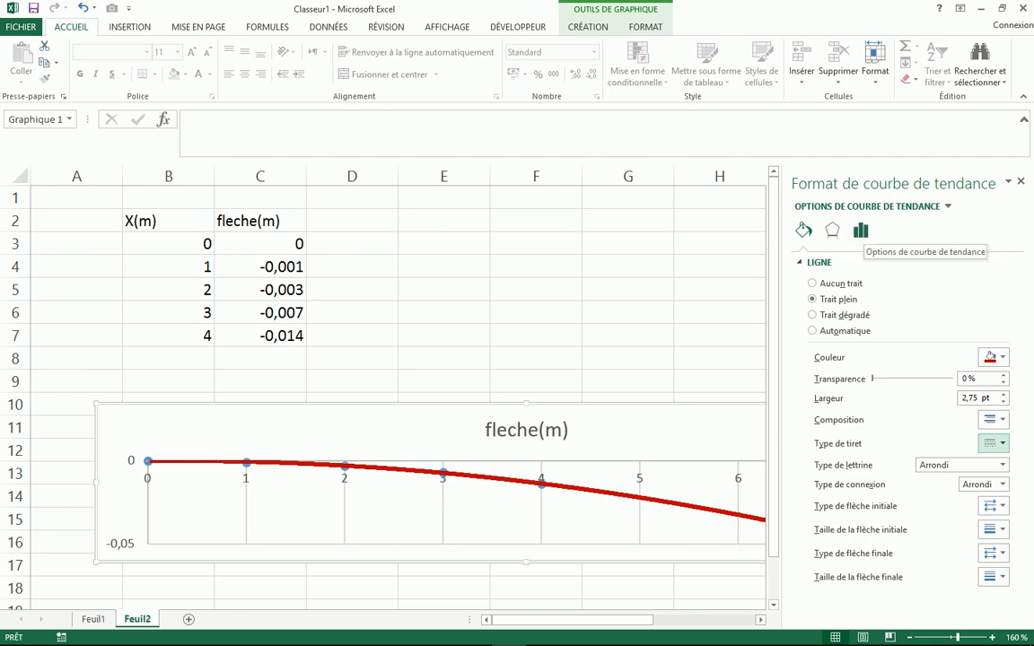
# - Show the trendline's equation on the chart and shift the equation label clear of the curve's end
pyautogui.click(860, 231)
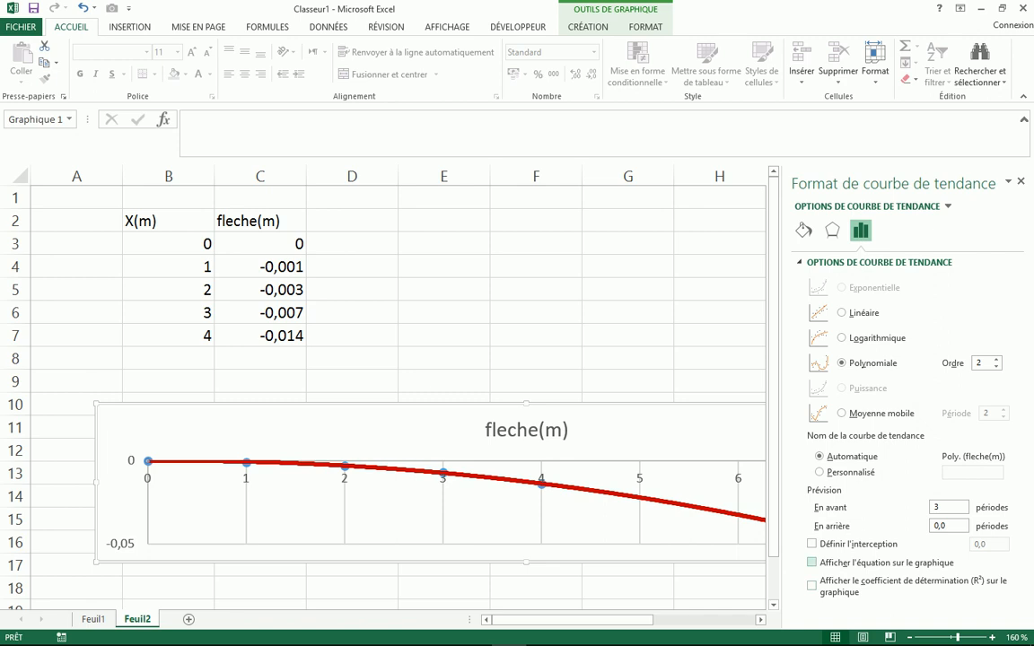
pyautogui.click(811, 562)
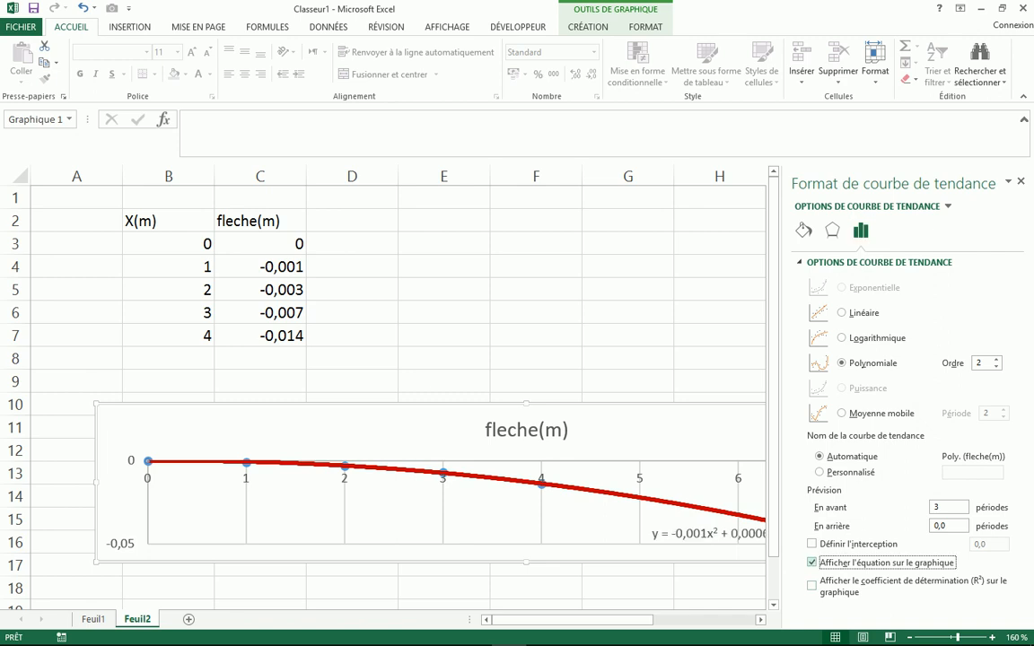
pyautogui.click(1020, 181)
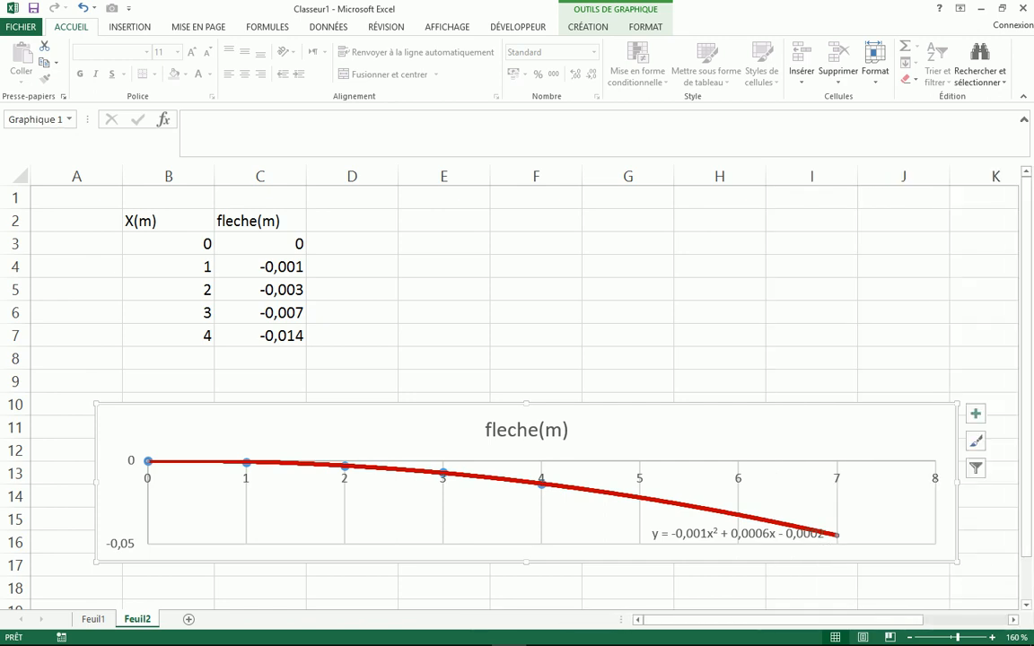
pyautogui.moveTo(735, 534); pyautogui.dragTo(672, 536)
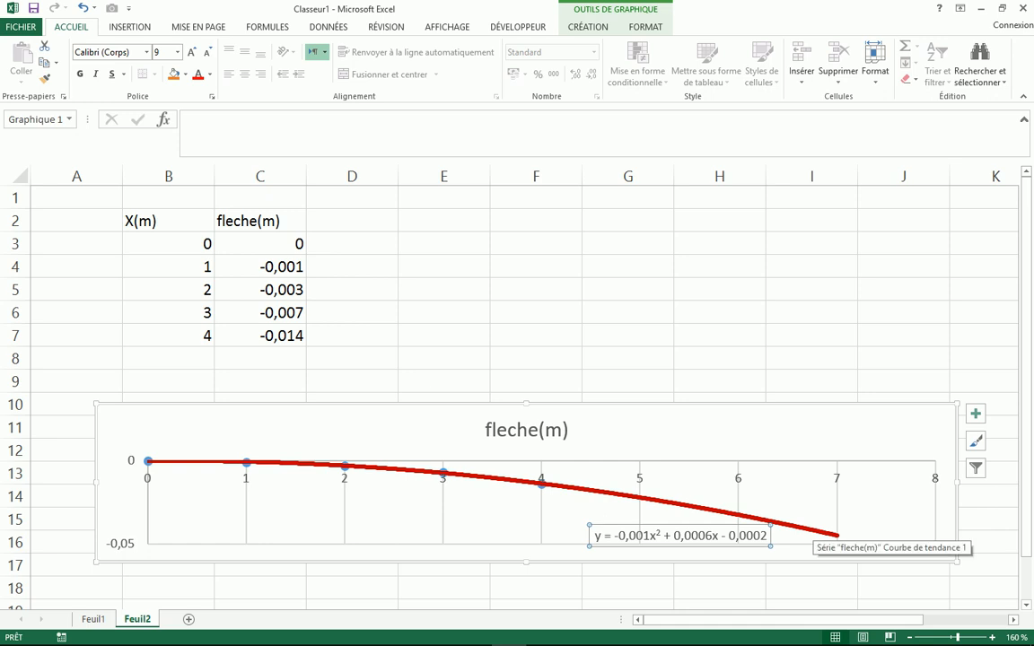
# - Set the polynomial trendline's forward forecast to 4 periods and close its formatting options
pyautogui.doubleClick(812, 530)
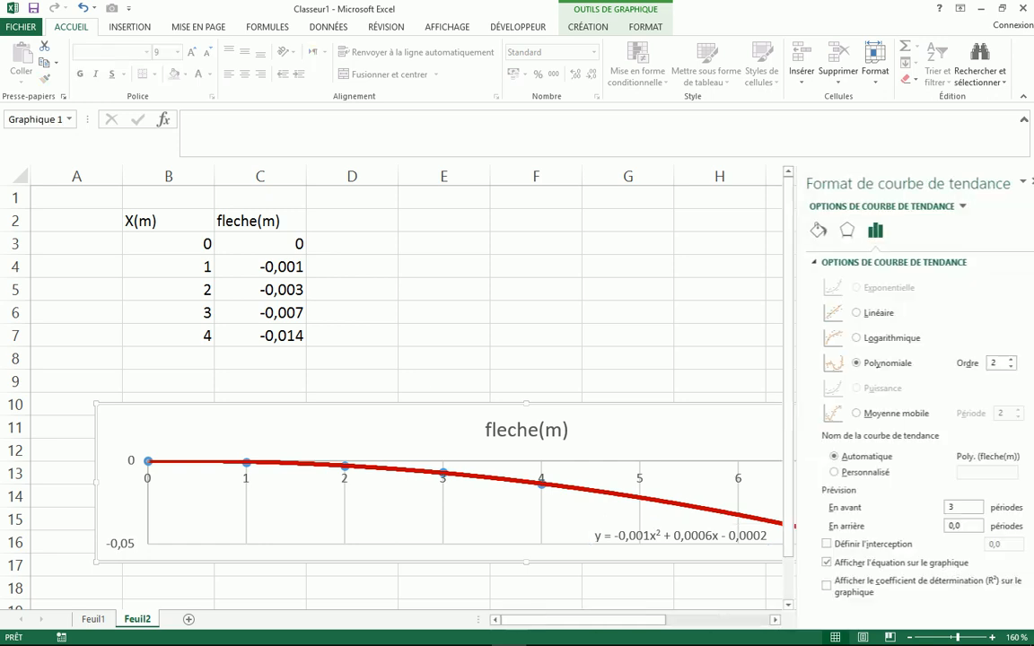
pyautogui.doubleClick(936, 507)
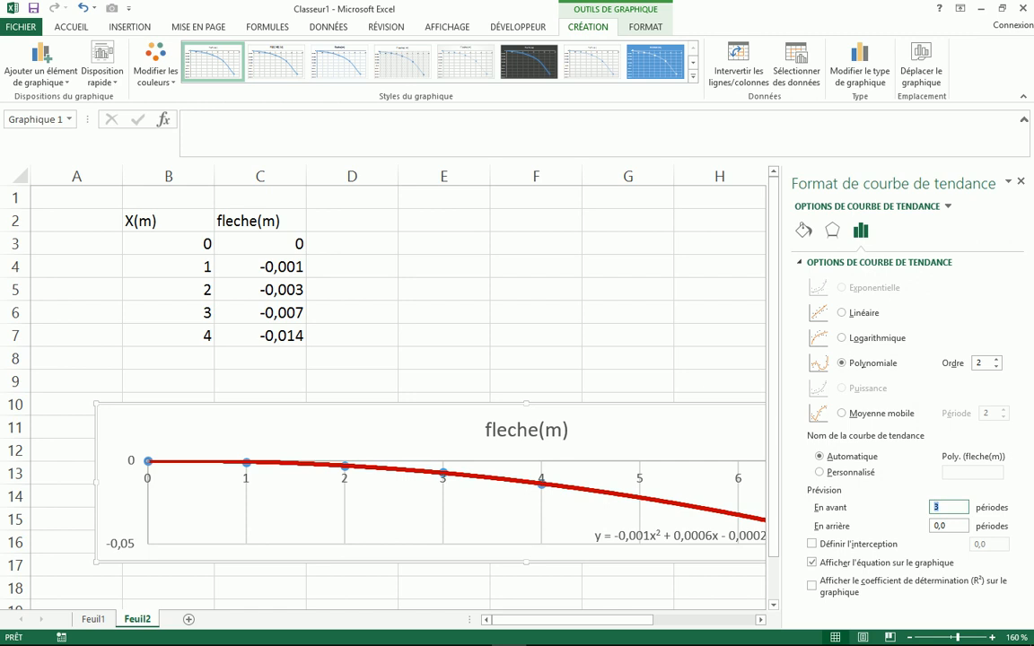
pyautogui.write('4')
pyautogui.press('Tab')
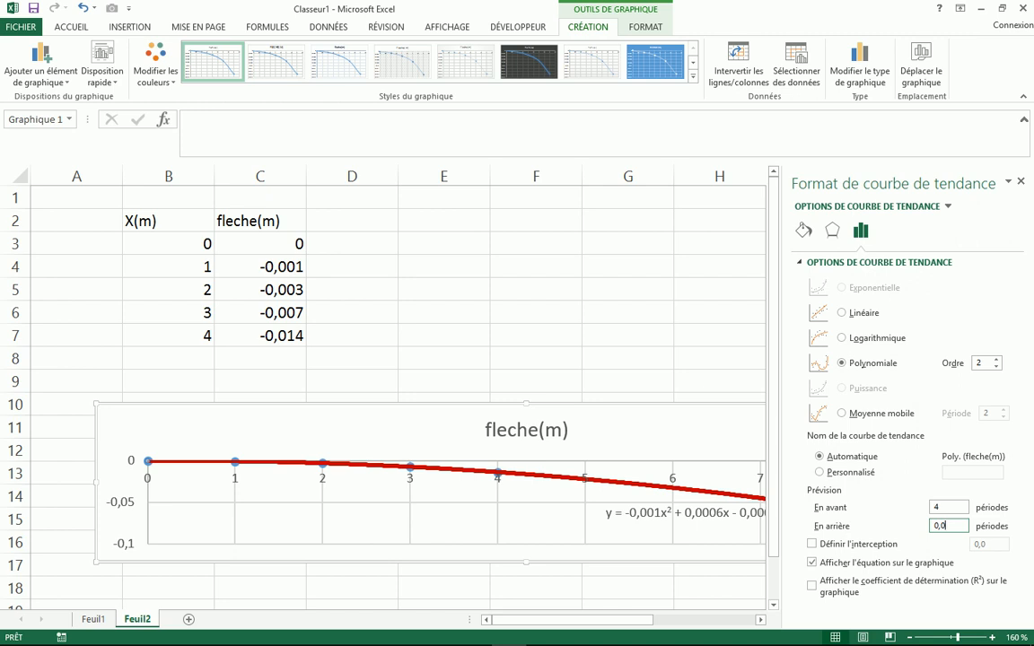
pyautogui.click(720, 336)
pyautogui.click(627, 381)
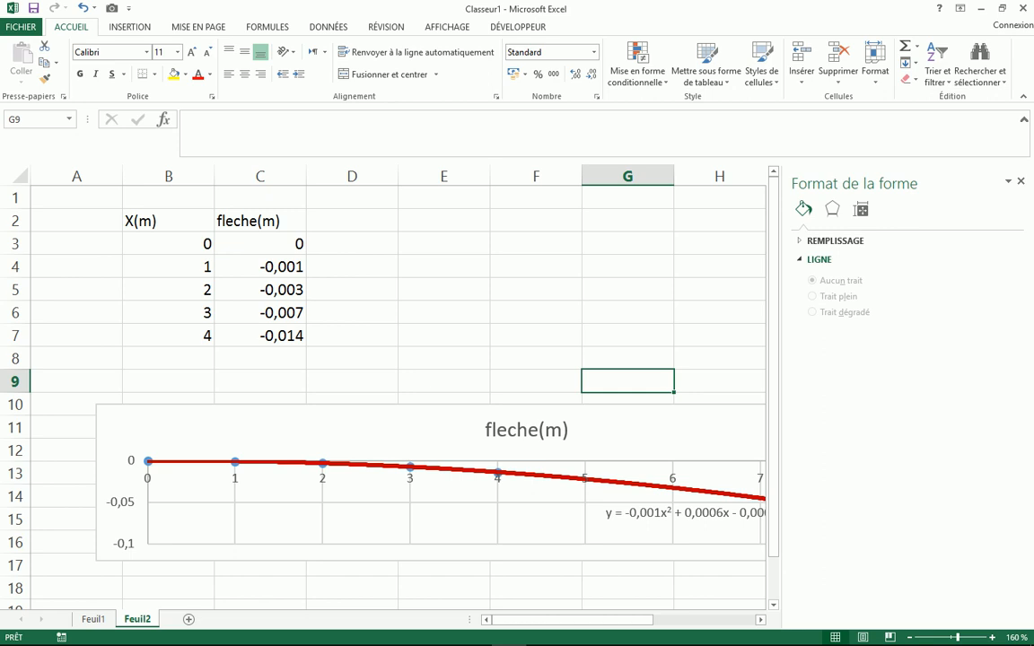
pyautogui.click(1020, 181)
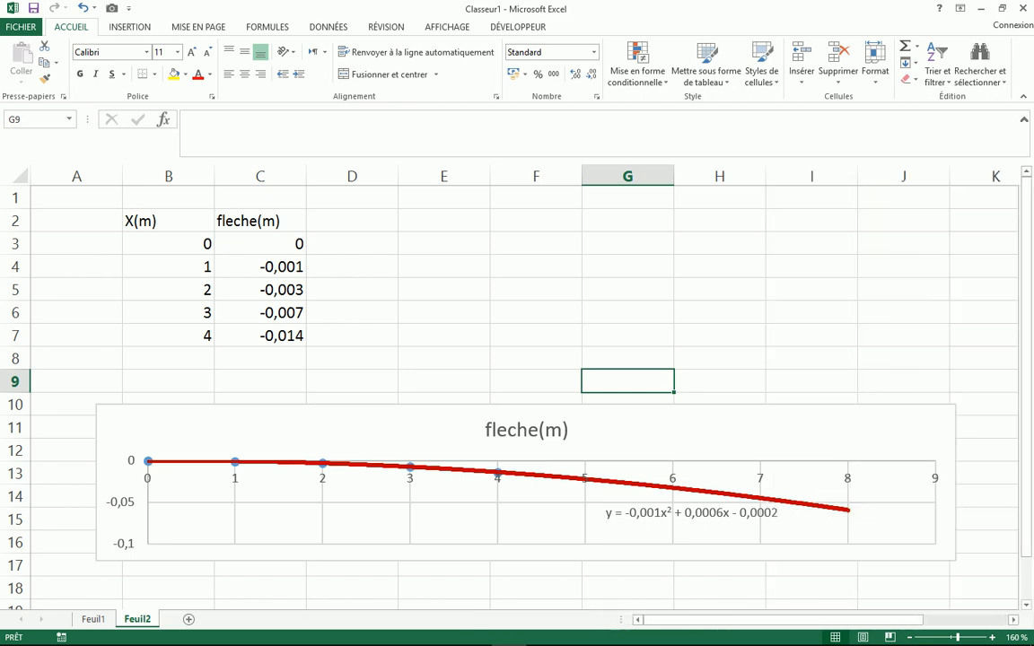
# - Enter two extra points below the data table with X 8 in B9 and B10, 0,2 in D9 and -0,05 in D10
pyautogui.click(903, 266)
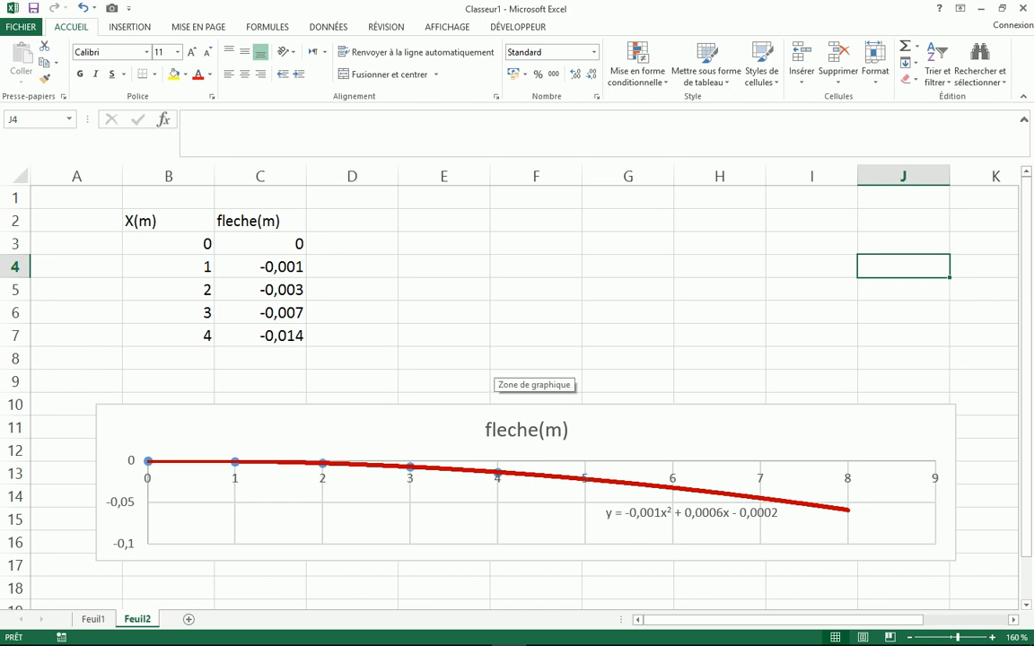
pyautogui.click(169, 382)
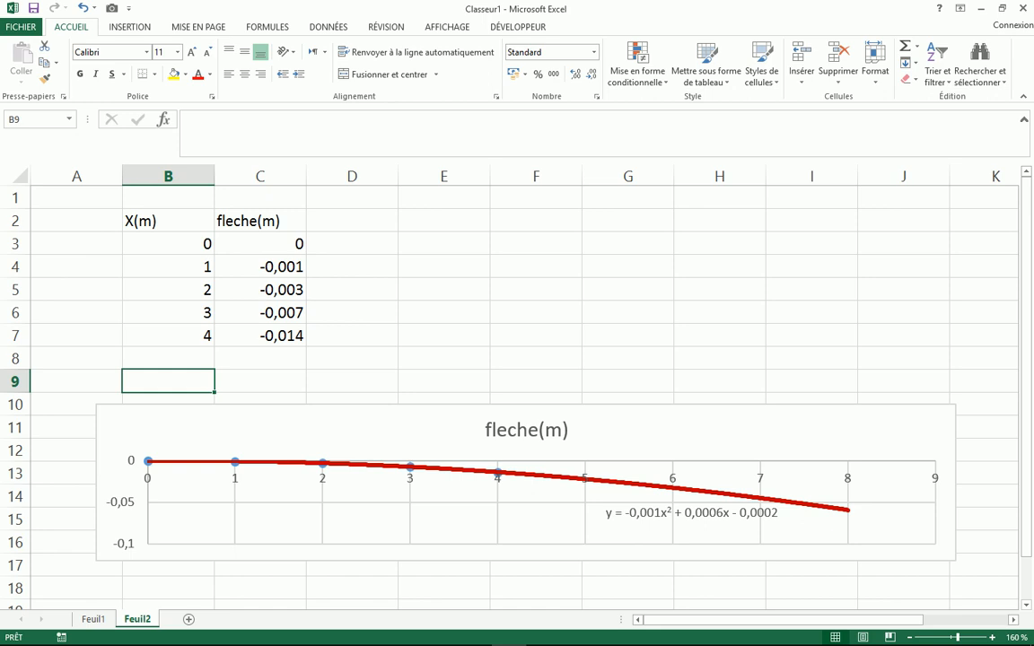
pyautogui.write('8')
pyautogui.press('Return')
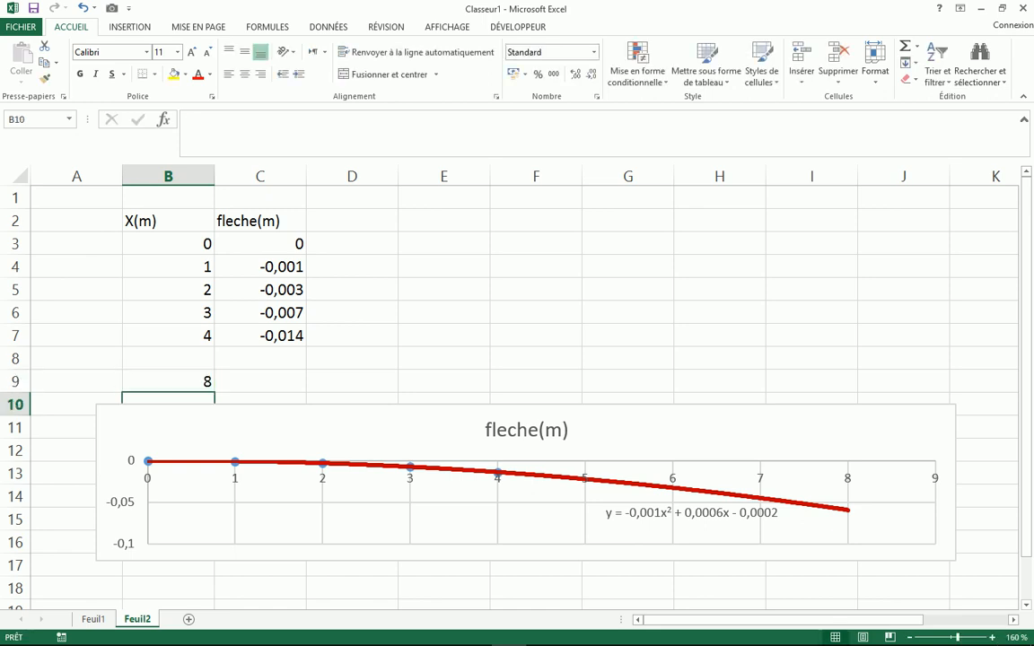
pyautogui.write('8')
pyautogui.press('Tab')
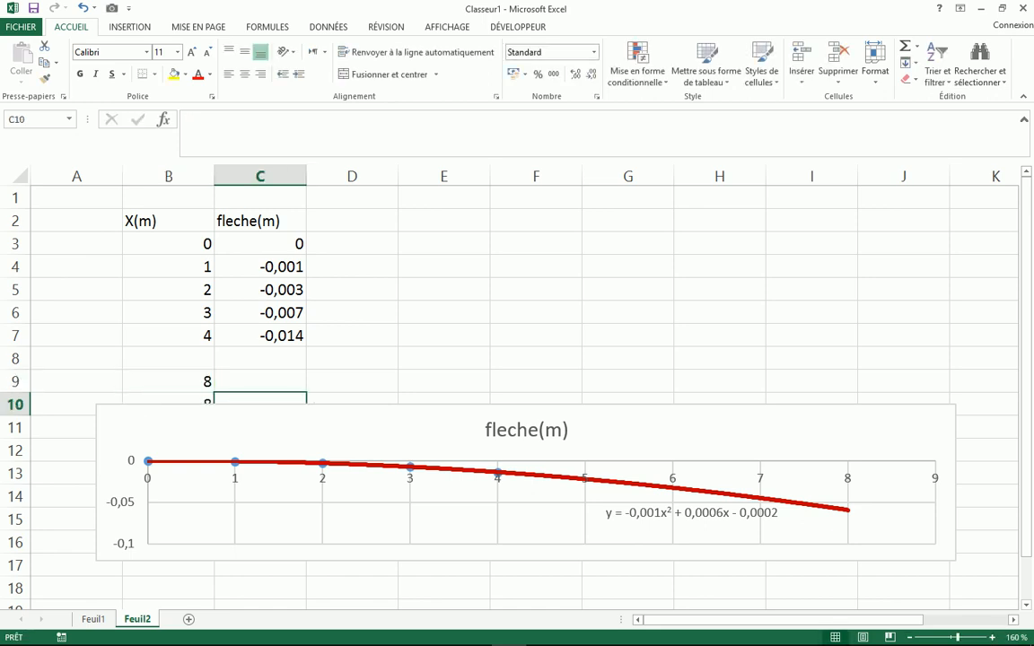
pyautogui.press('Tab')
pyautogui.click(351, 381)
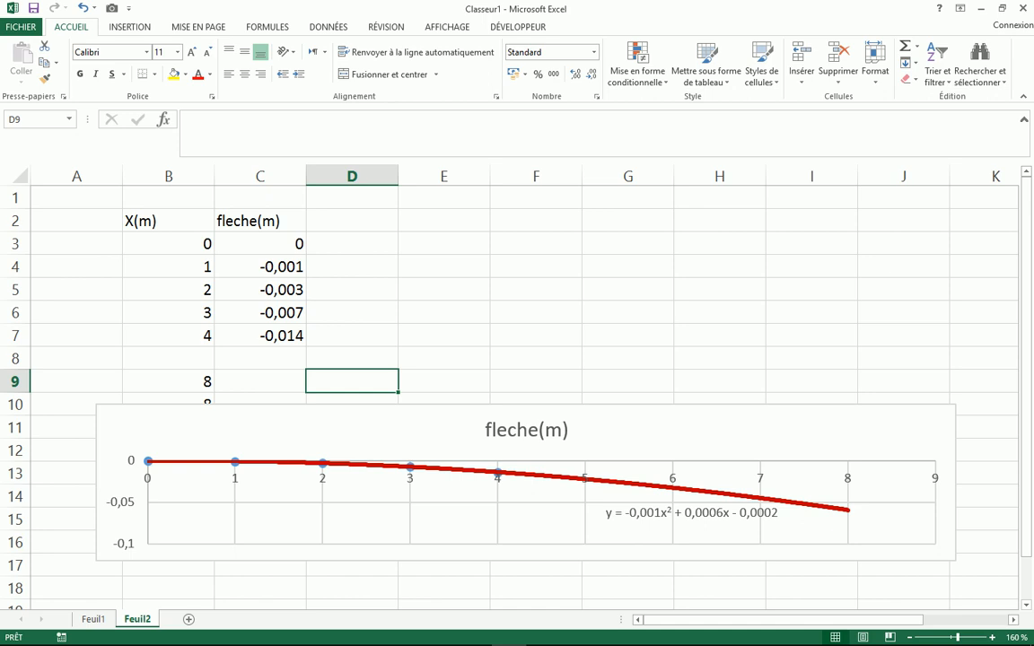
pyautogui.write('0,2')
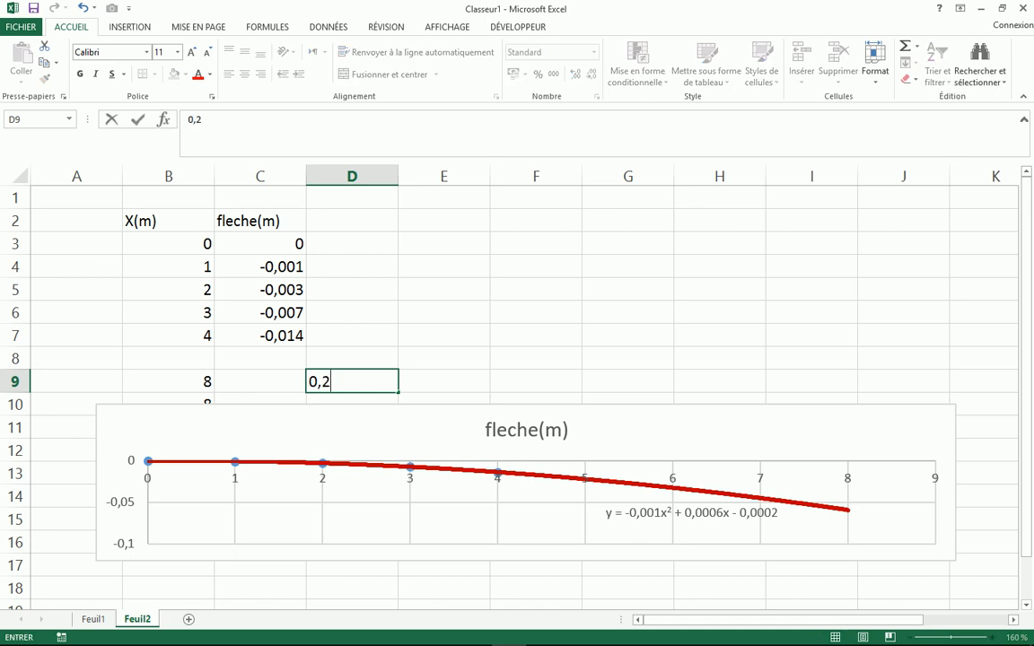
pyautogui.press('Return')
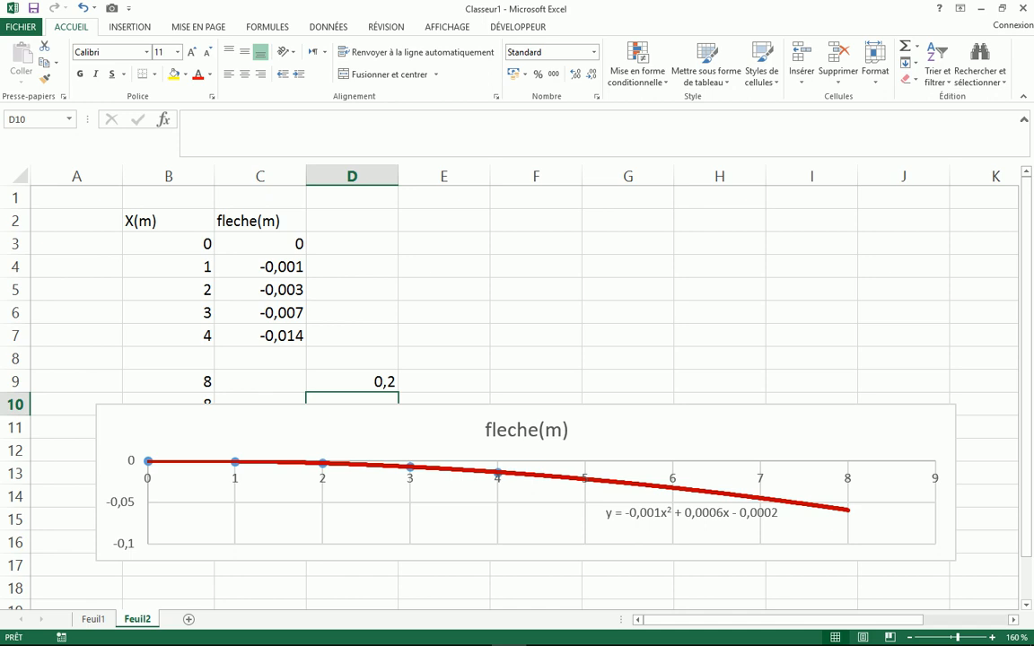
pyautogui.write('-0,05')
pyautogui.press('Return')
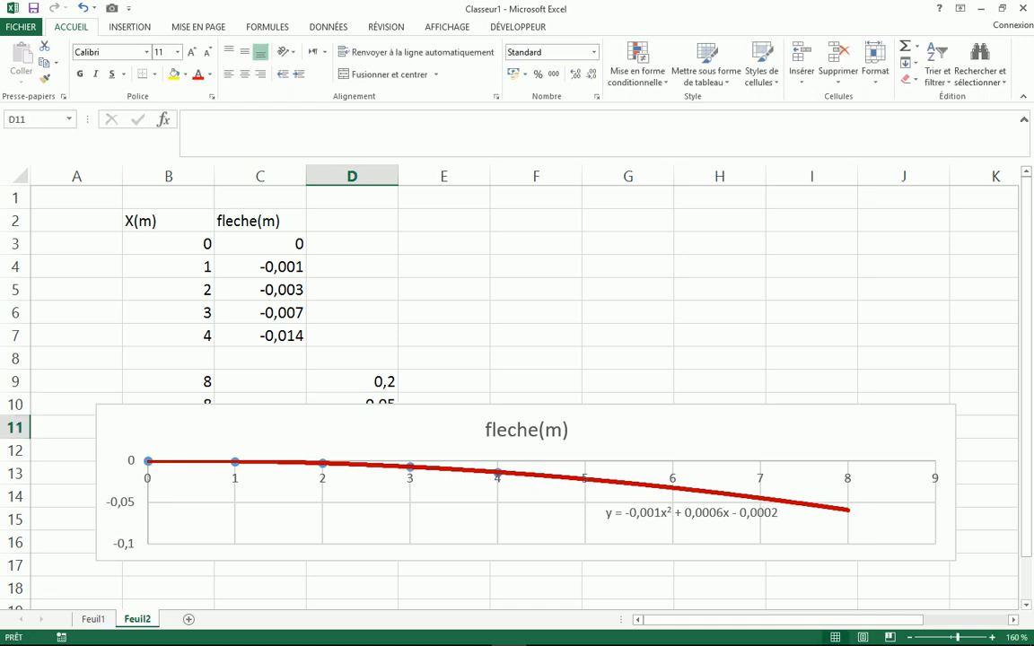
# - Move the chart down below row 11 and extend its source data range to include column D through row 10
pyautogui.moveTo(664, 429); pyautogui.dragTo(666, 462)
pyautogui.moveTo(306, 346); pyautogui.dragTo(397, 413)
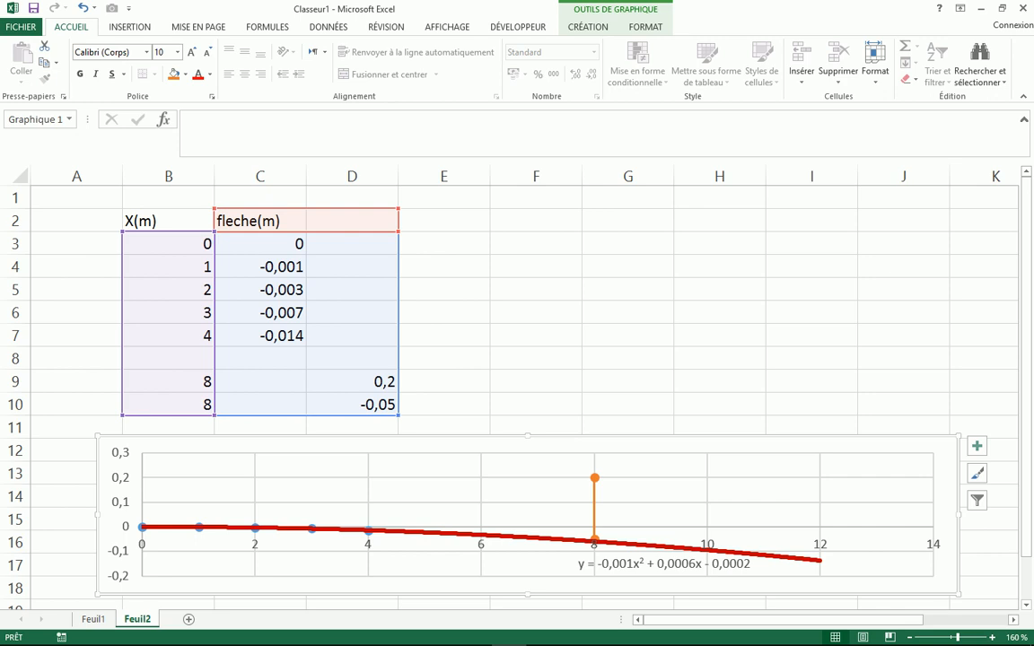
# - Change the X values in B9 and B10 to 12
pyautogui.click(169, 381)
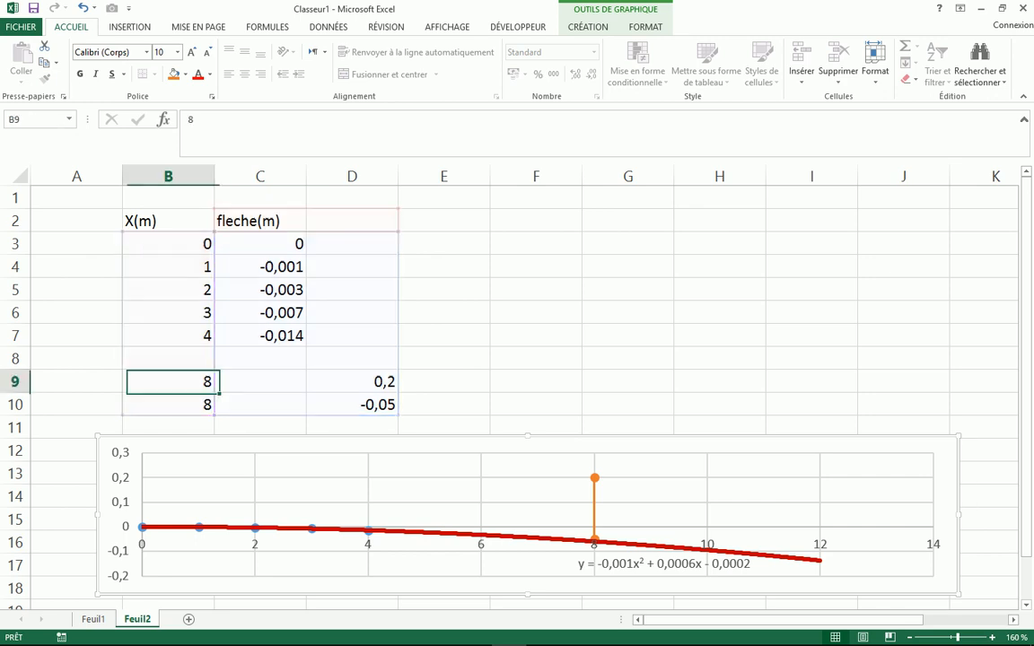
pyautogui.write('12')
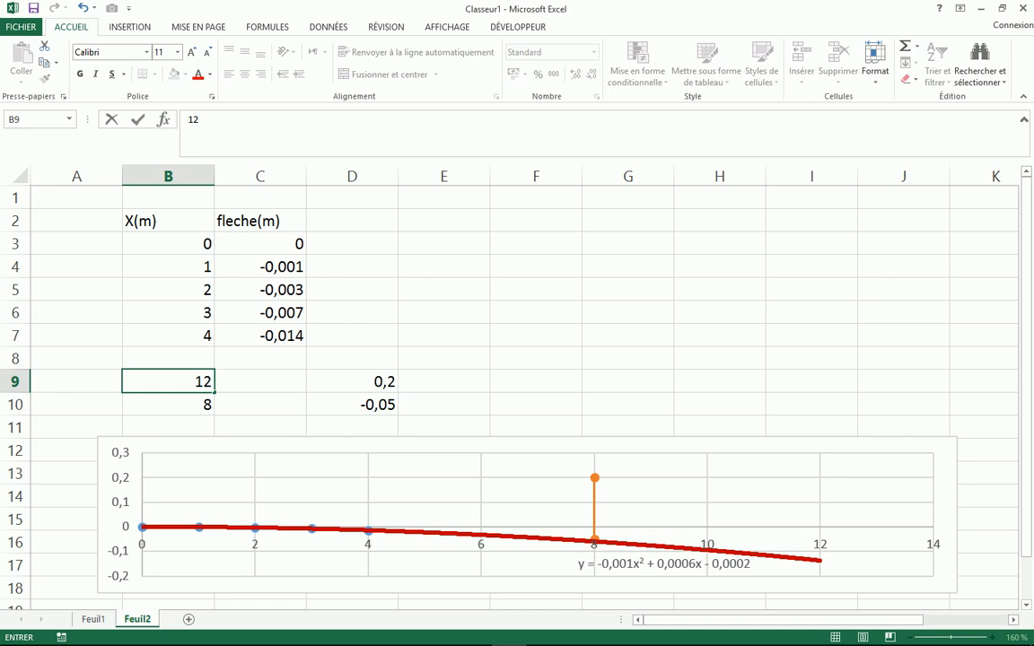
pyautogui.press('Return')
pyautogui.write('12')
pyautogui.click(260, 381)
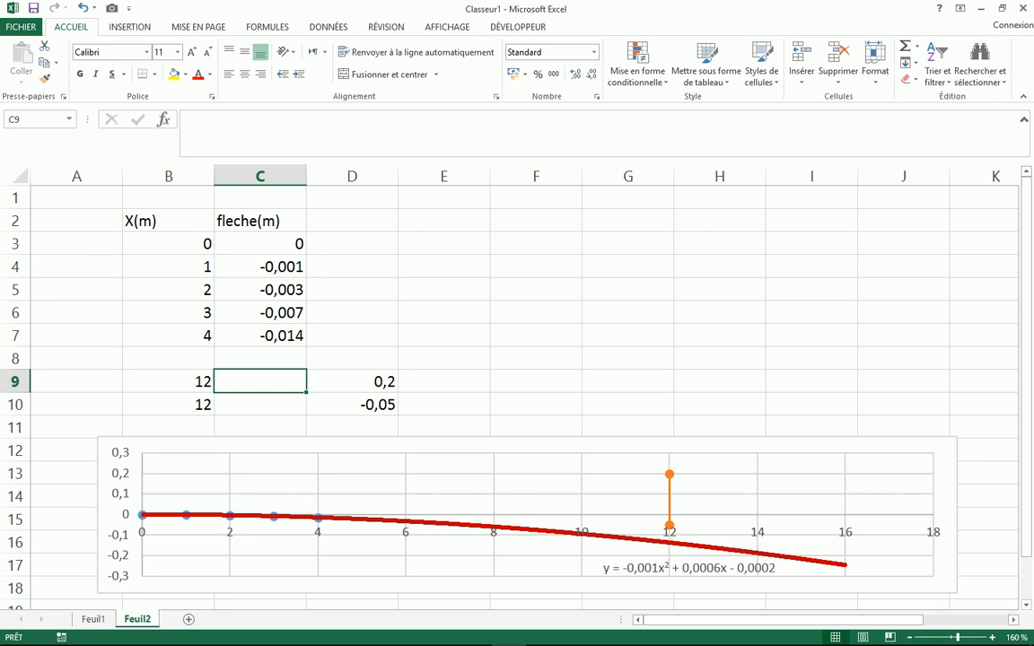
# - Try shorter forward forecasts on the red trendline, first 2 periods and then 1 period
pyautogui.doubleClick(728, 547)
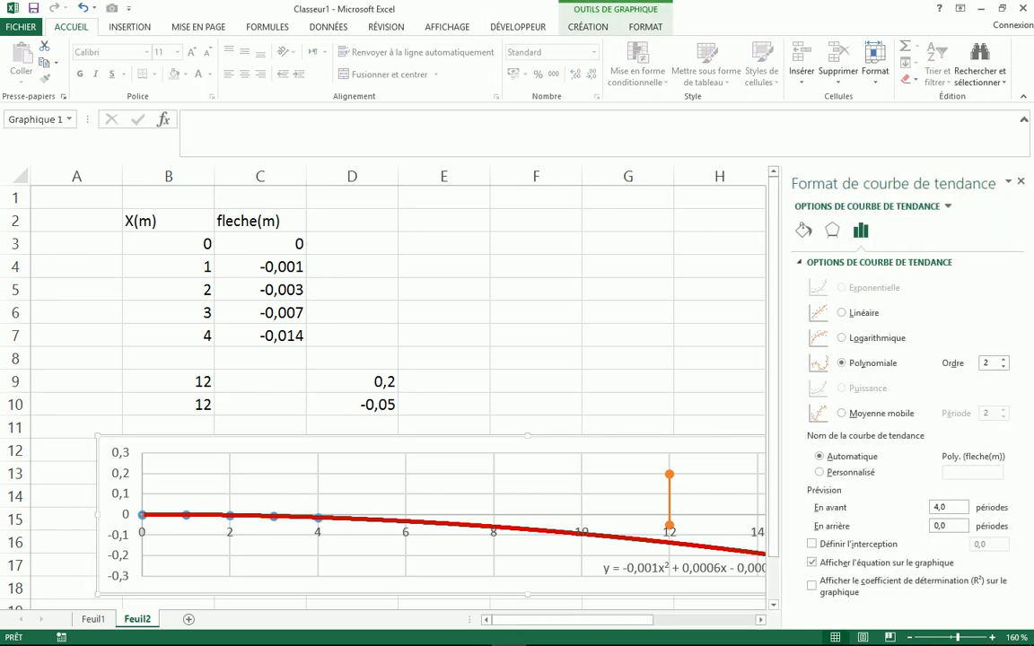
pyautogui.moveTo(947, 508); pyautogui.dragTo(860, 473)
pyautogui.write('2')
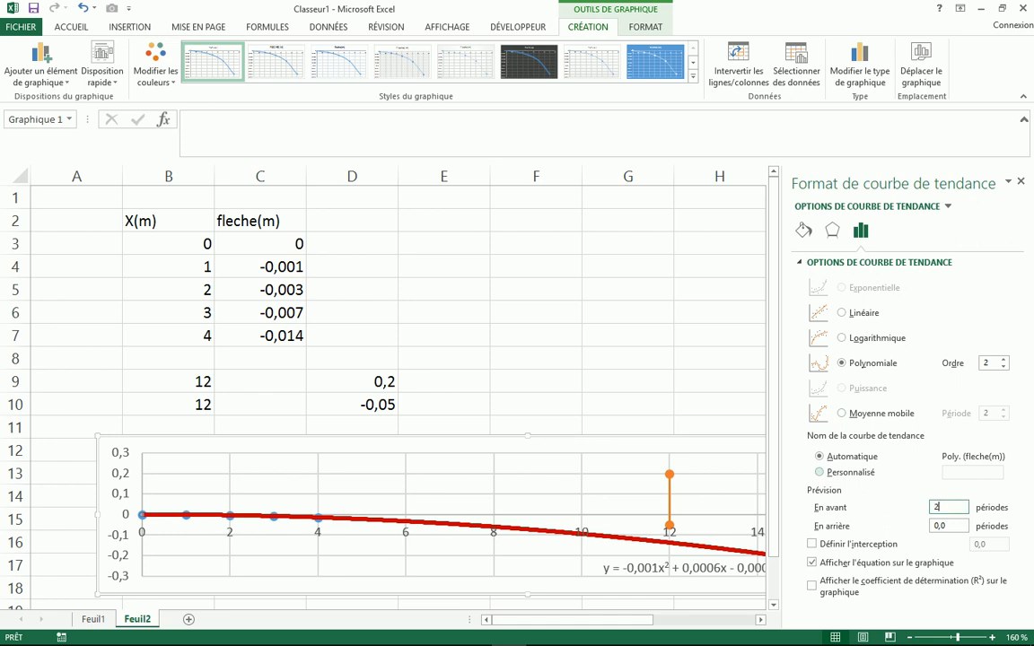
pyautogui.press('Tab')
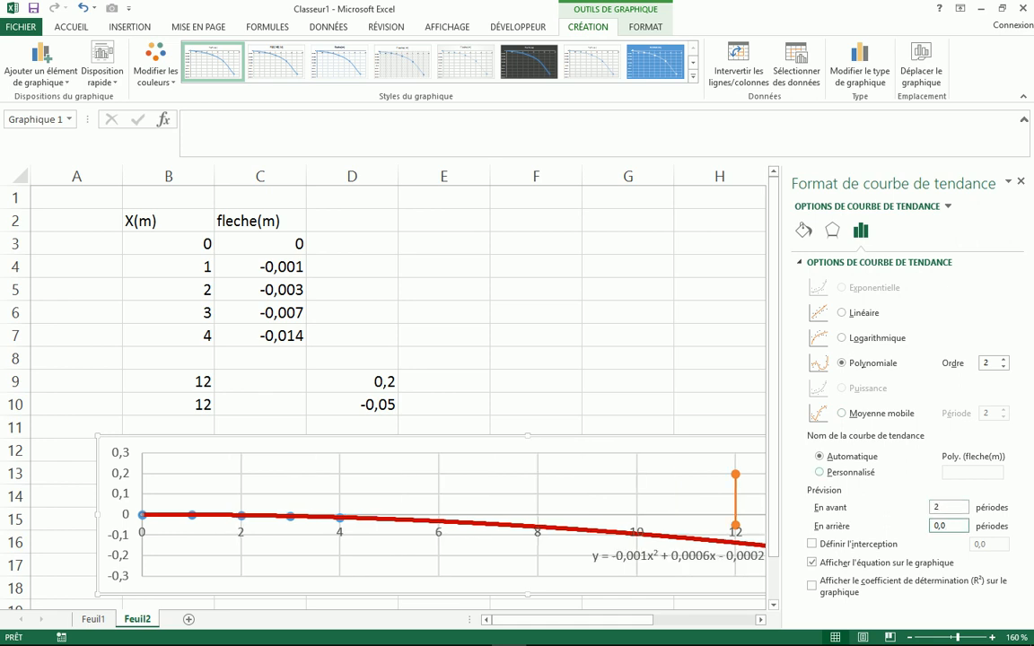
pyautogui.hotkey('shift', 'Tab')
pyautogui.write('1')
pyautogui.press('Tab')
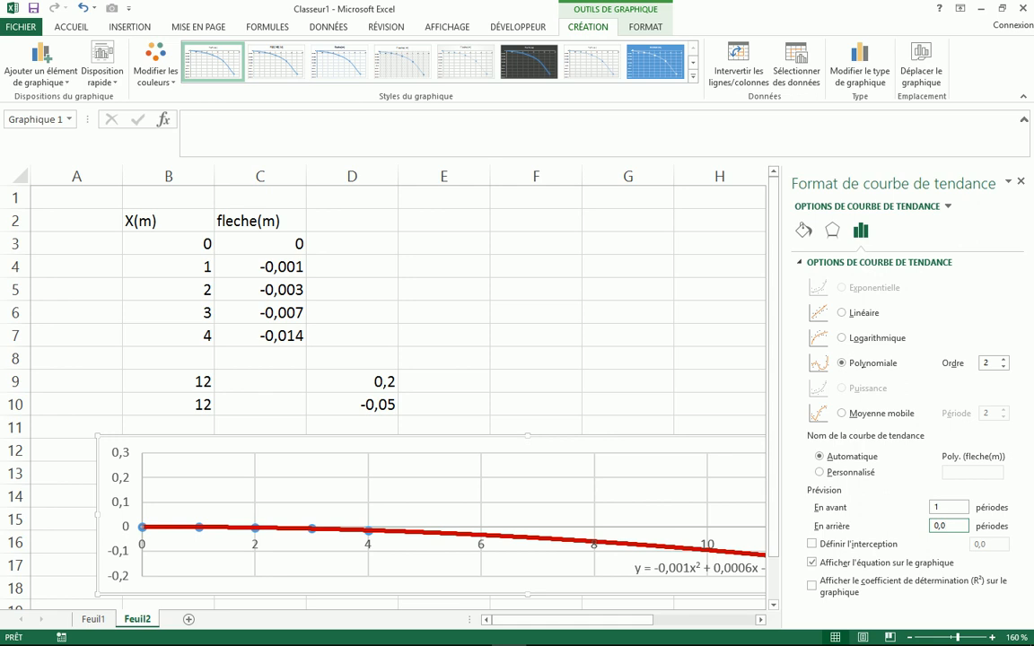
pyautogui.click(1020, 181)
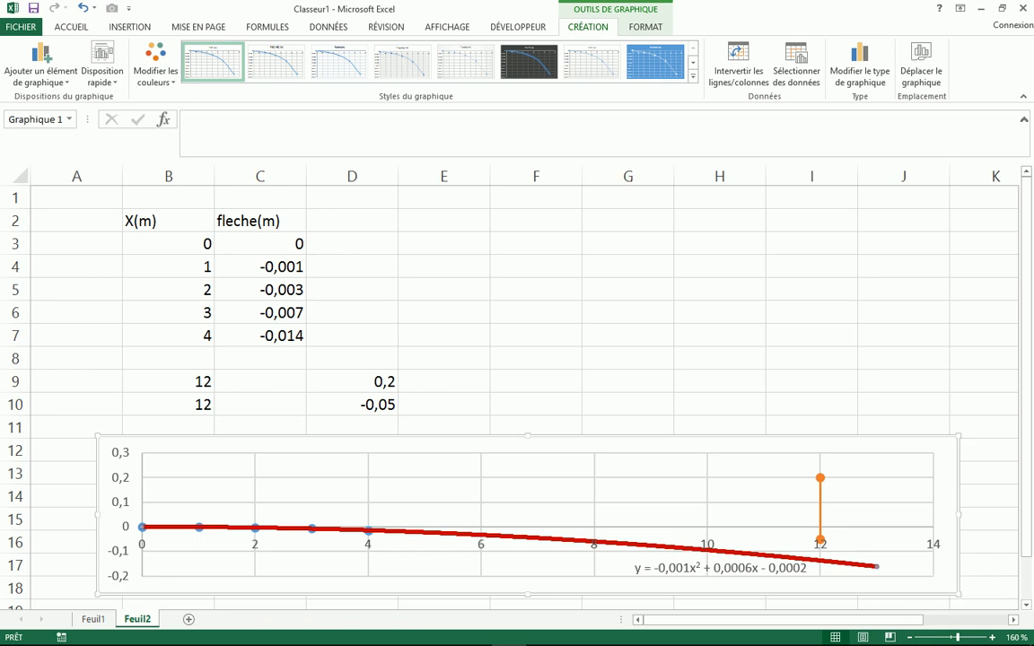
# - Set the red trendline's forward forecast to 0 periods
pyautogui.doubleClick(868, 565)
pyautogui.click(947, 507)
pyautogui.write('0')
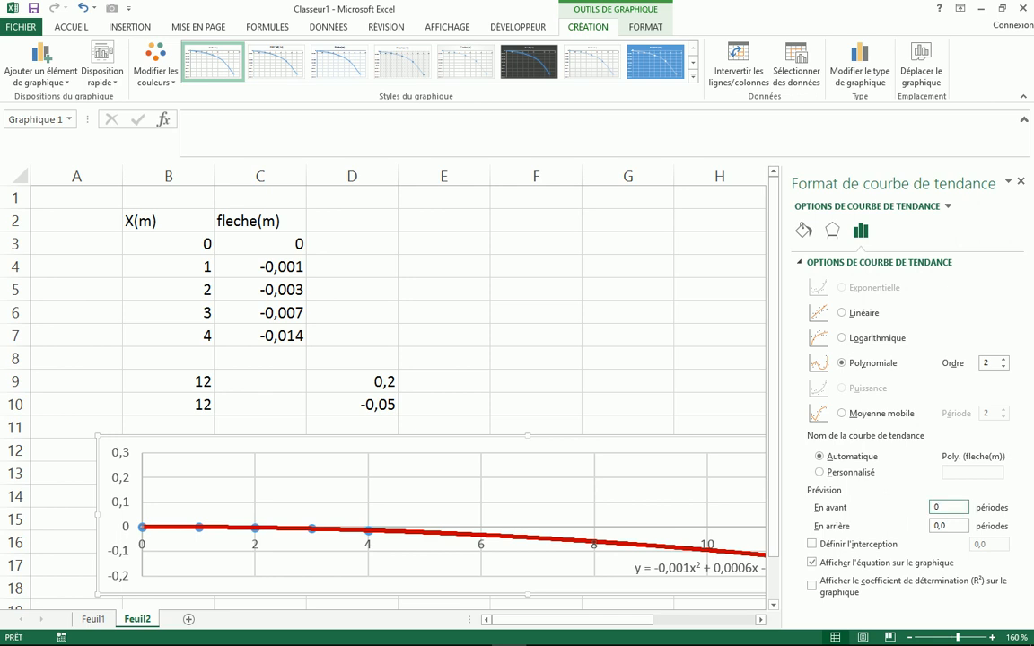
pyautogui.press('Tab')
pyautogui.press('Escape')
pyautogui.press('Escape')
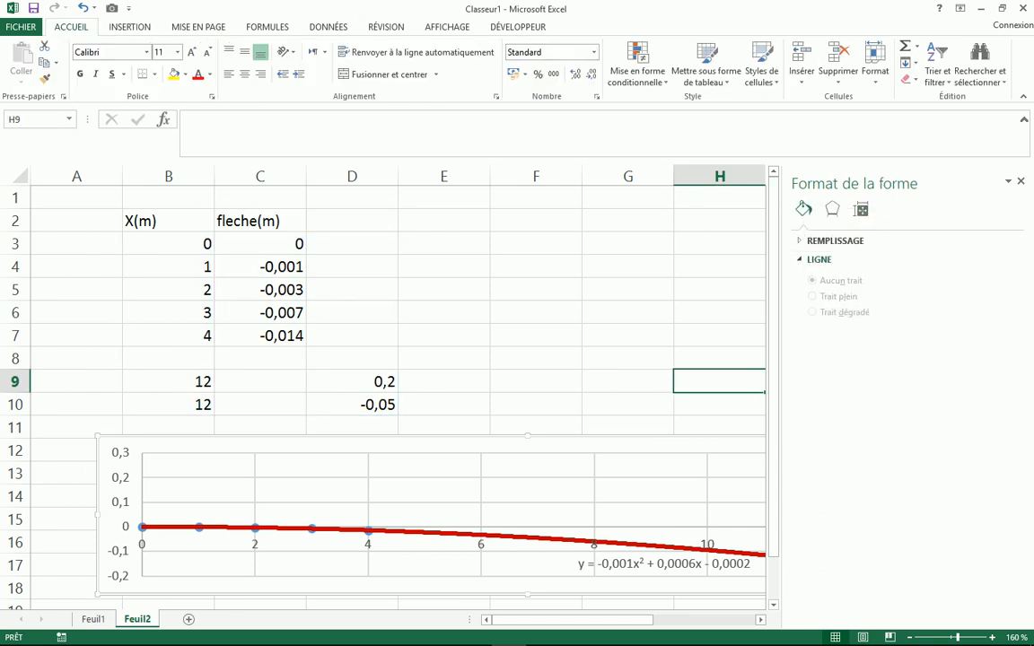
# - Close the formatting pane and examine the marker values in B9:D10 alongside the chart's source data
pyautogui.click(1020, 181)
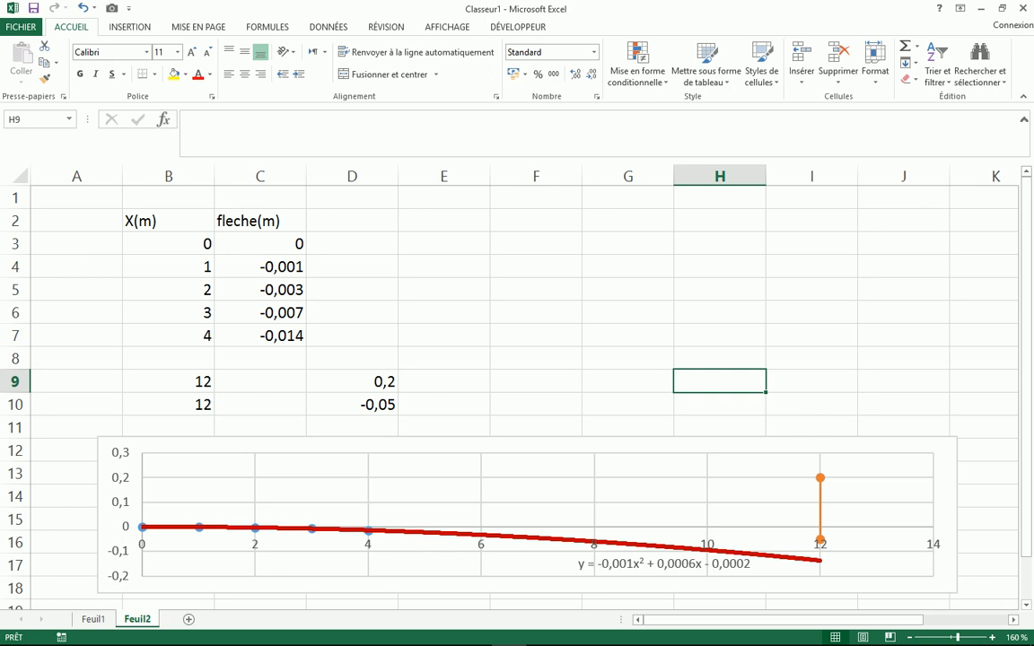
pyautogui.click(352, 405)
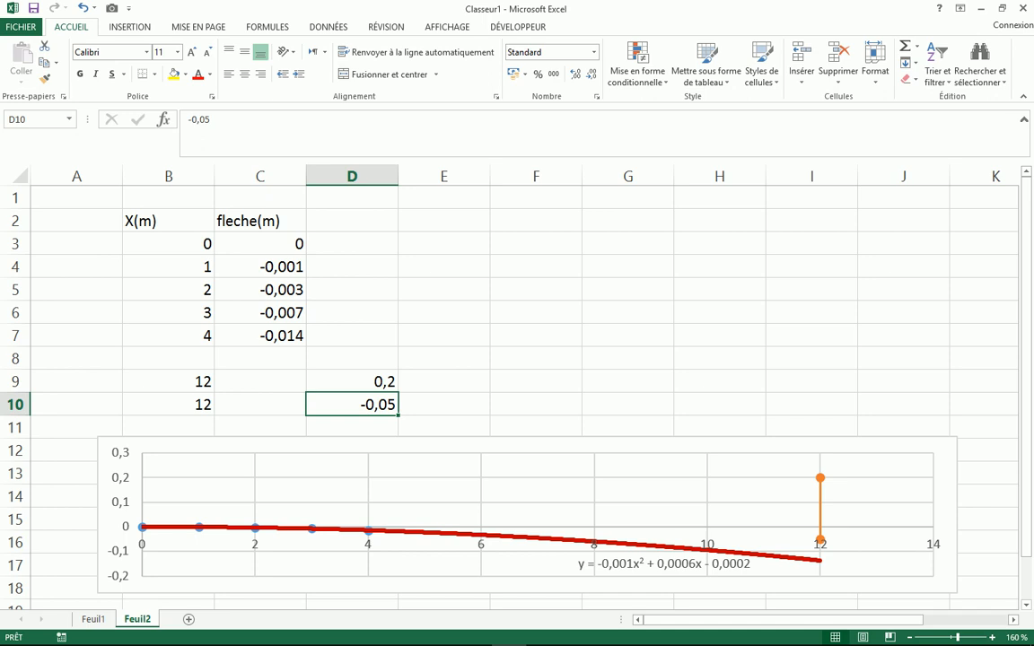
pyautogui.moveTo(179, 381); pyautogui.dragTo(363, 384)
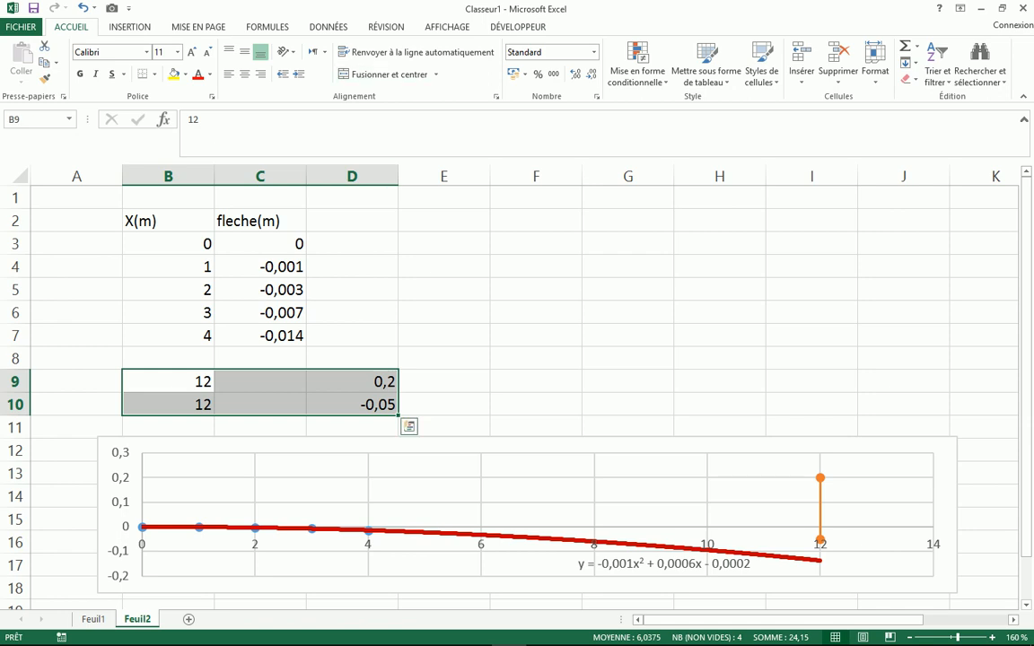
pyautogui.click(432, 490)
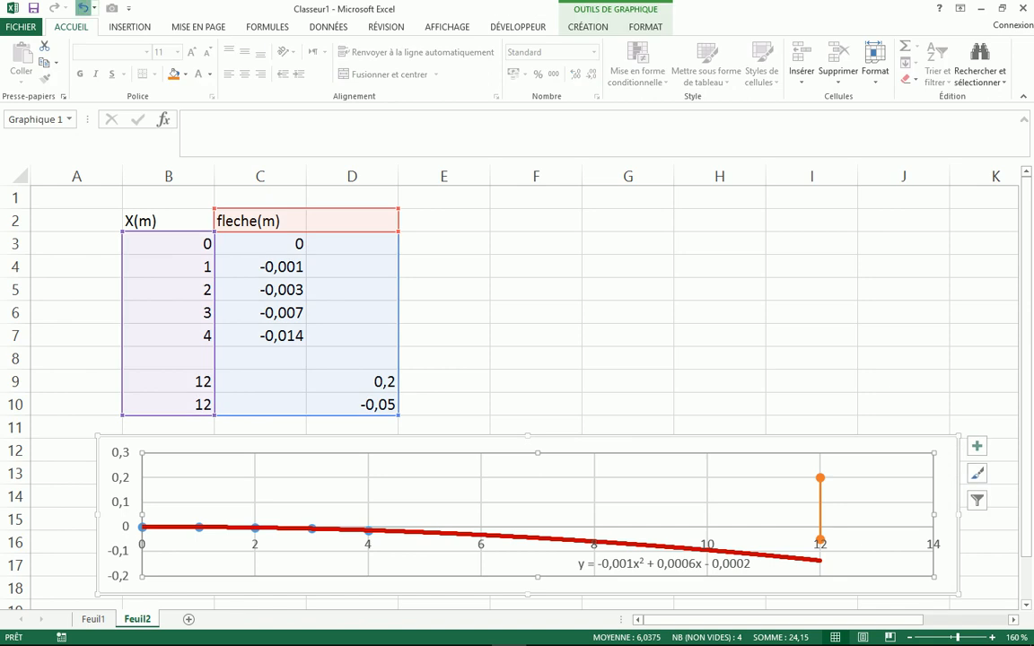
# - Undo the recent changes back to the chart of only B2:C7, removing the marker values from rows 9 and 10
pyautogui.click(81, 7)
pyautogui.click(81, 8)
pyautogui.click(81, 7)
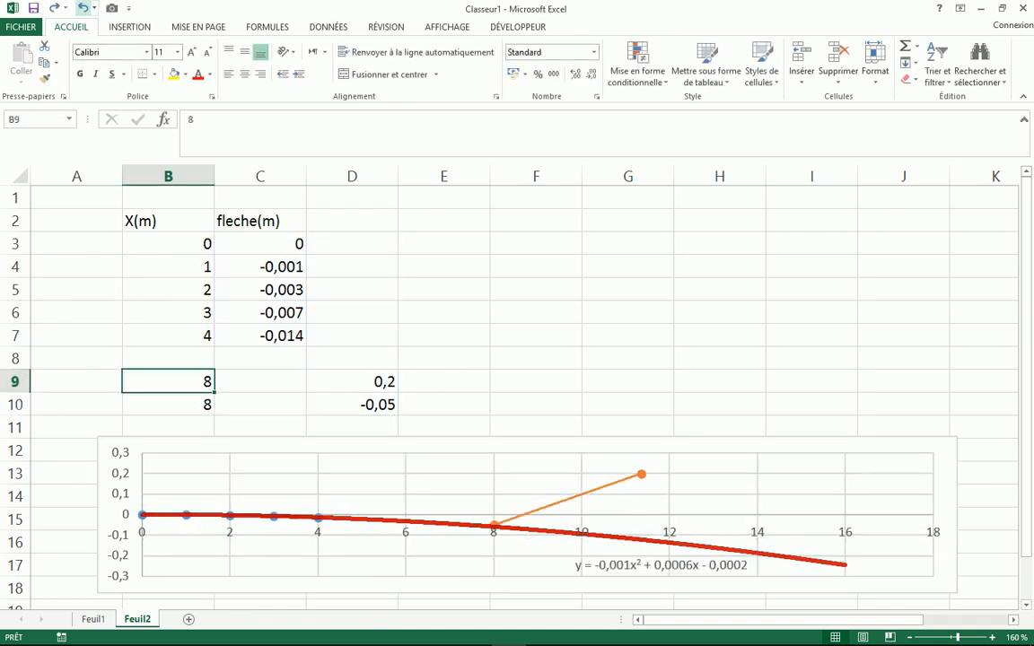
pyautogui.click(82, 7)
pyautogui.click(81, 7)
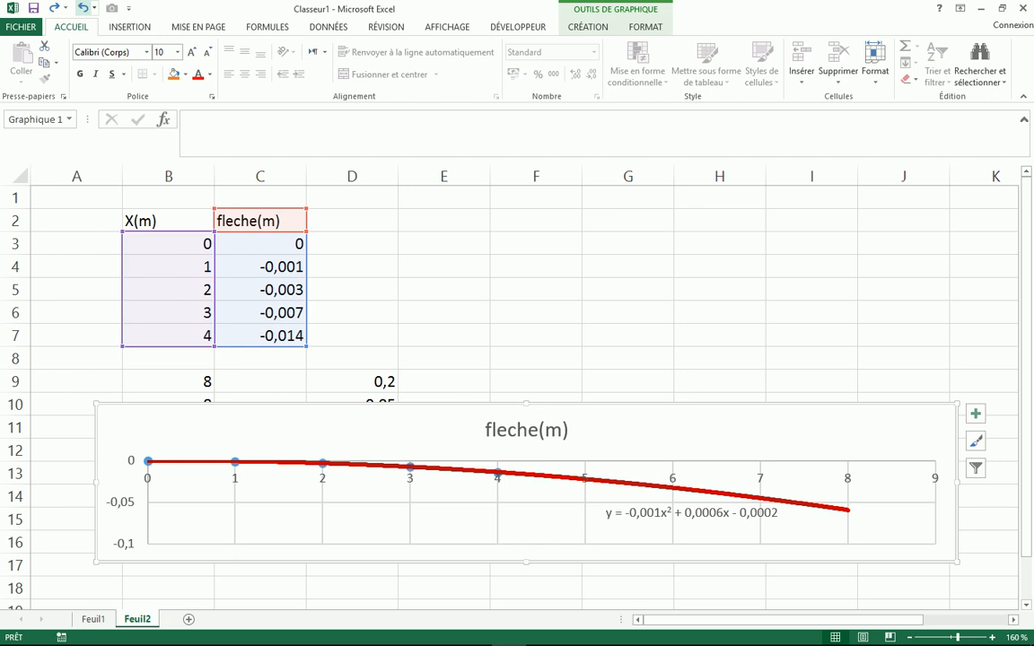
pyautogui.click(82, 7)
pyautogui.click(82, 7)
pyautogui.click(81, 7)
pyautogui.click(82, 7)
pyautogui.click(536, 221)
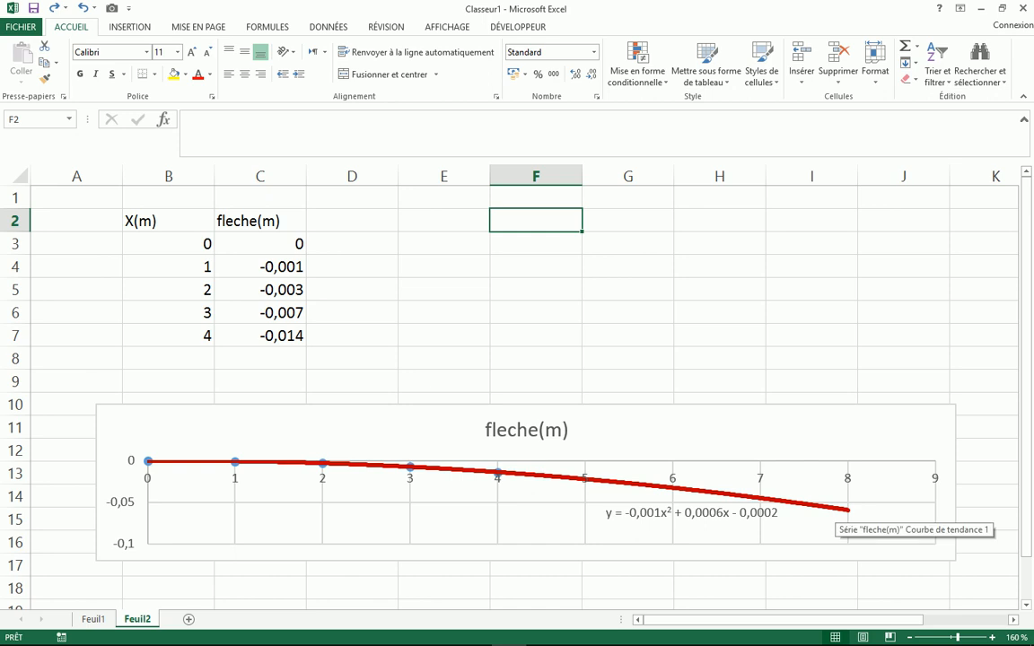
# - Check the forward forecast in the red trendline's options, then close the formatting pane
pyautogui.doubleClick(845, 510)
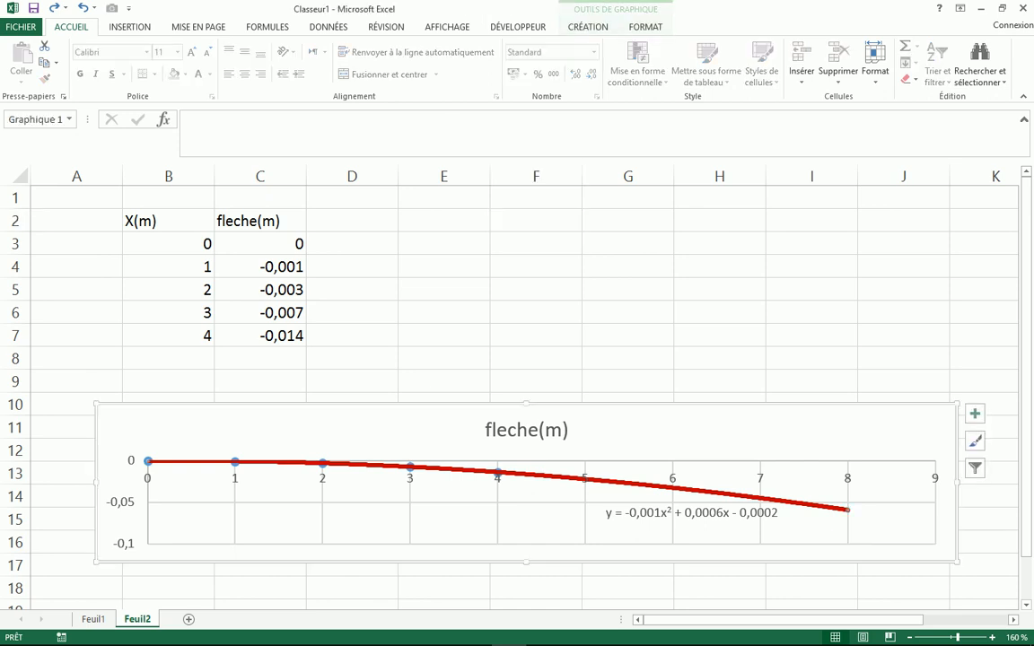
pyautogui.moveTo(949, 507); pyautogui.dragTo(863, 474)
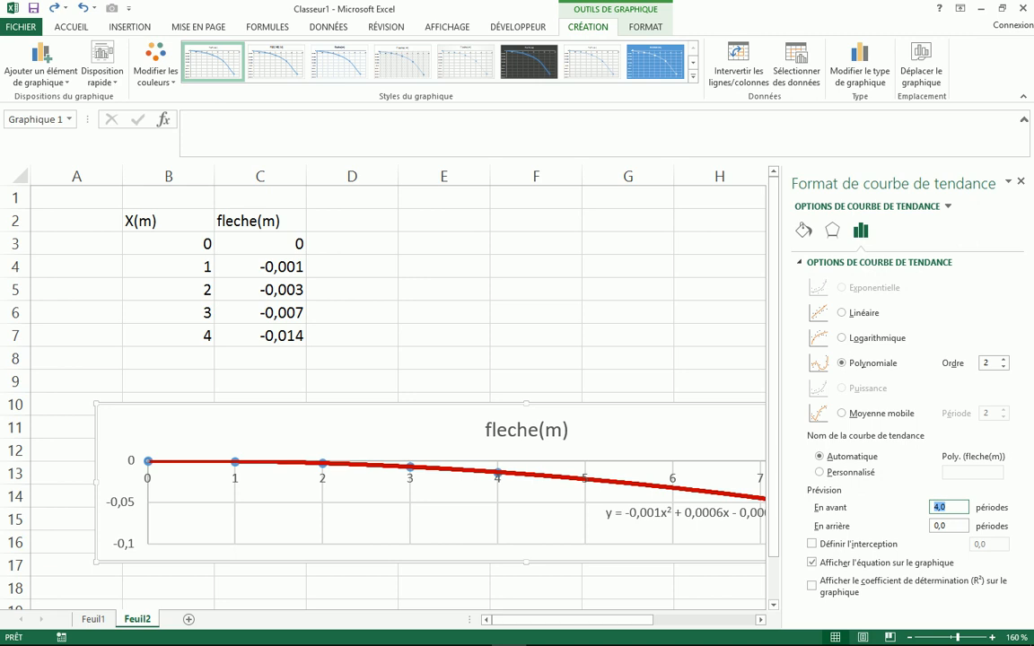
pyautogui.click(628, 359)
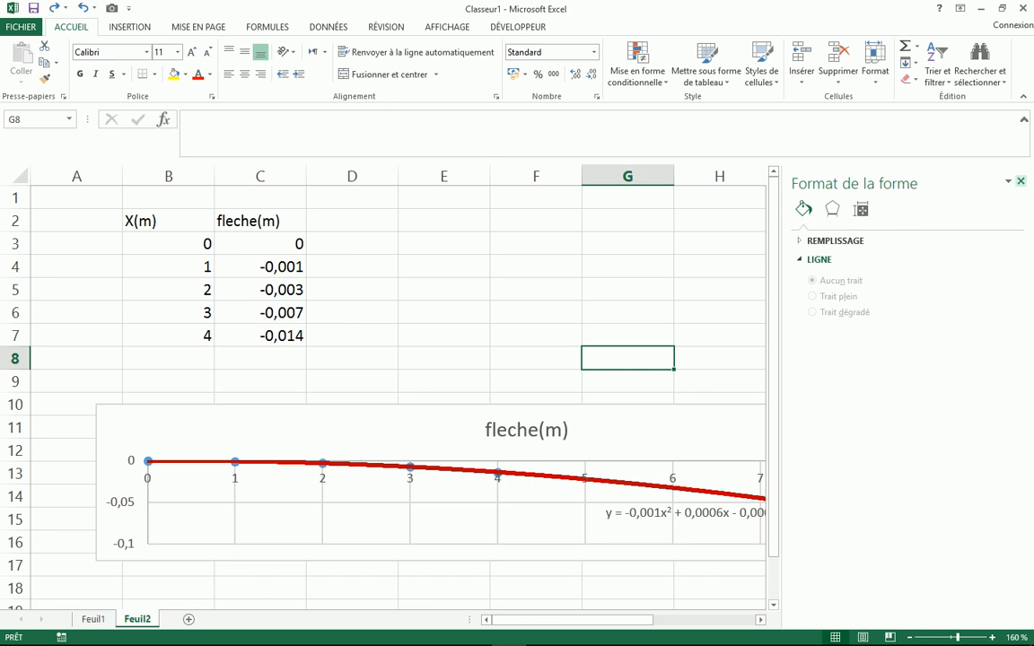
pyautogui.click(1020, 181)
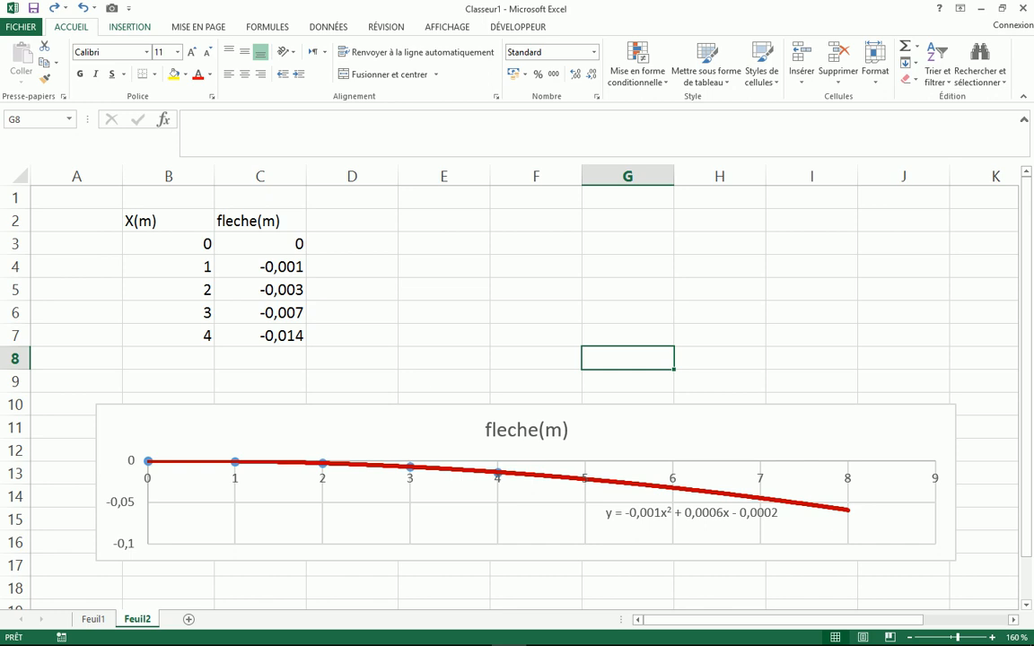
pyautogui.click(130, 27)
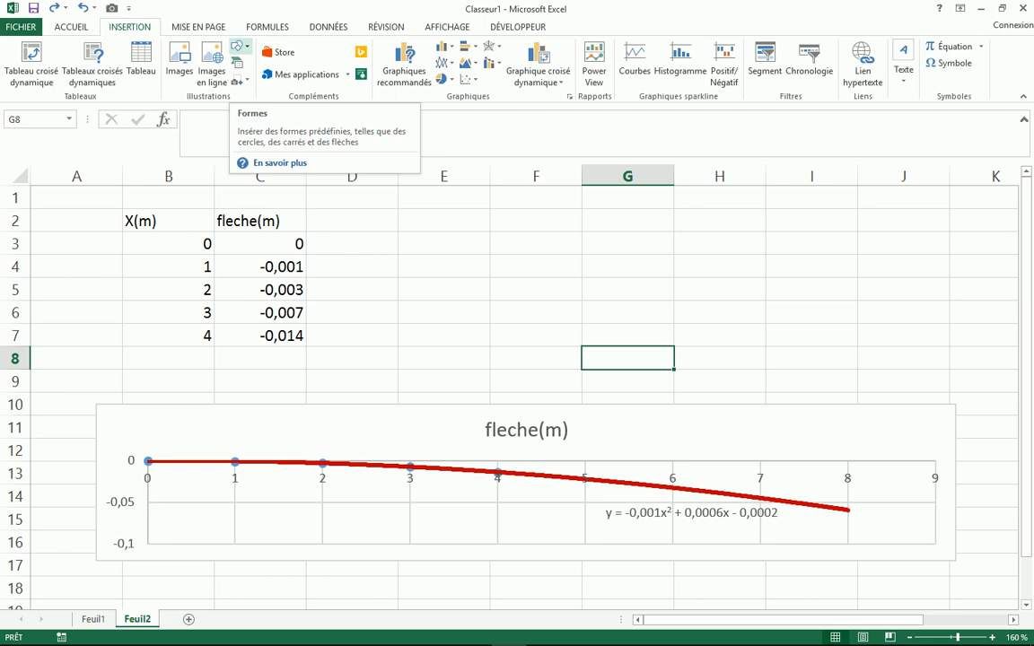
pyautogui.click(237, 45)
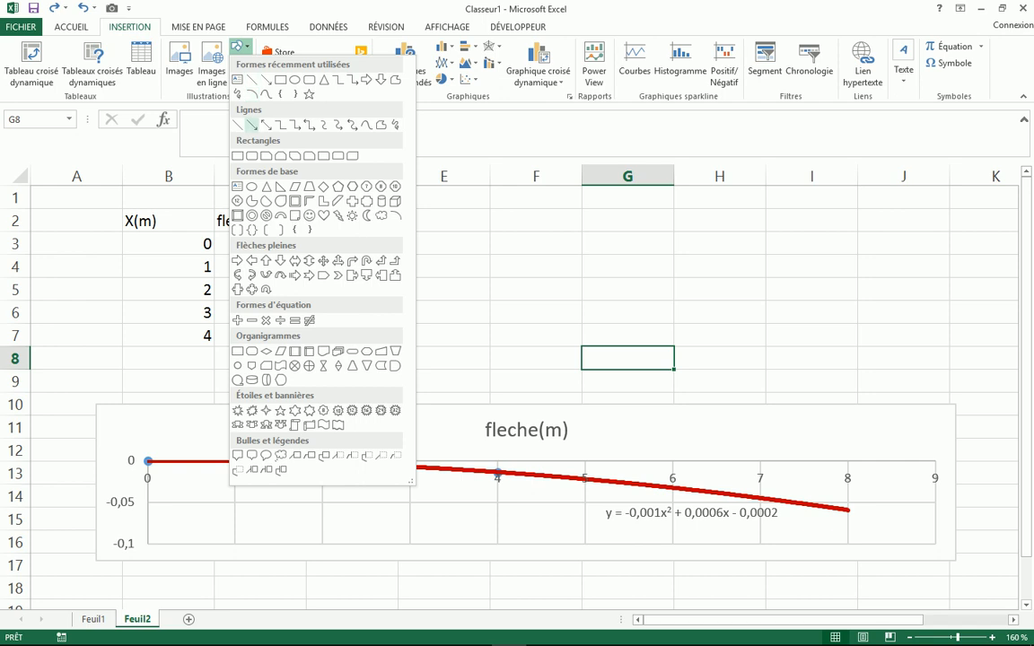
pyautogui.click(252, 124)
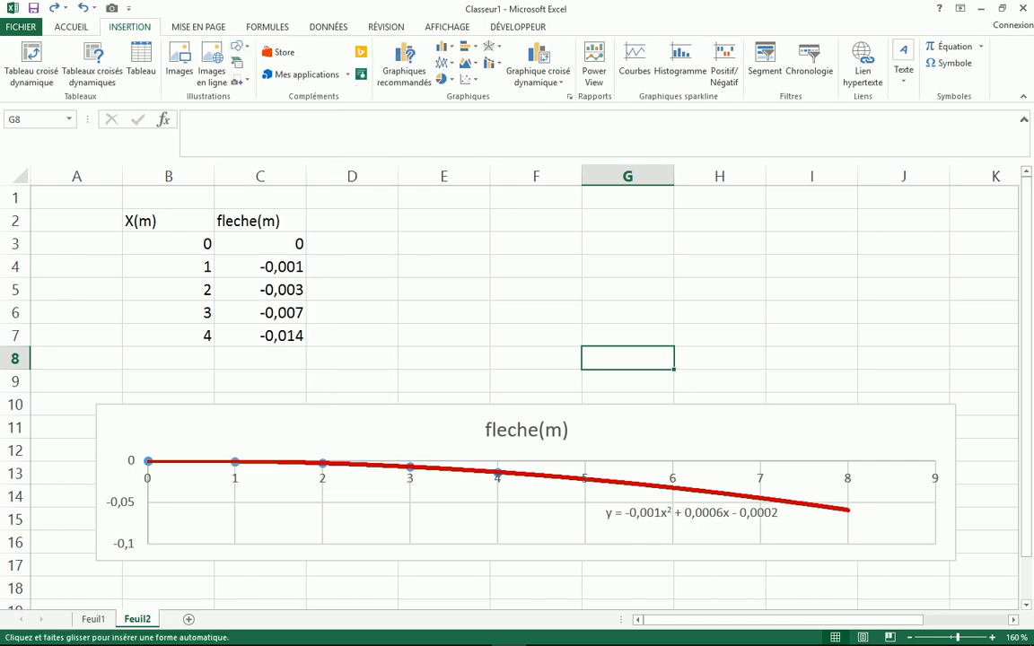
pyautogui.moveTo(837, 309); pyautogui.dragTo(837, 391)
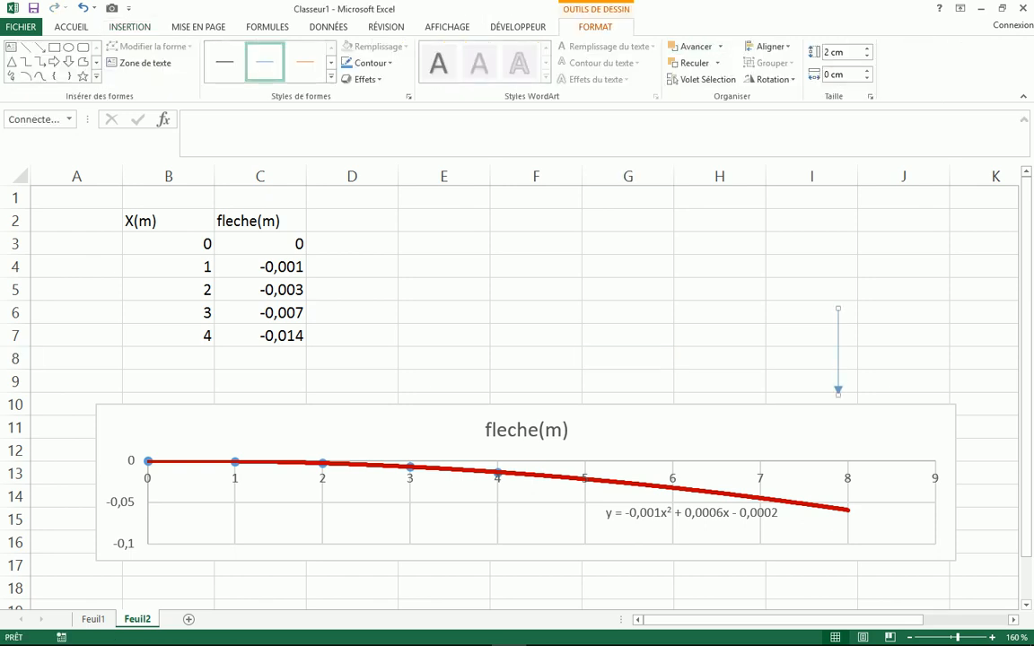
pyautogui.press('Delete')
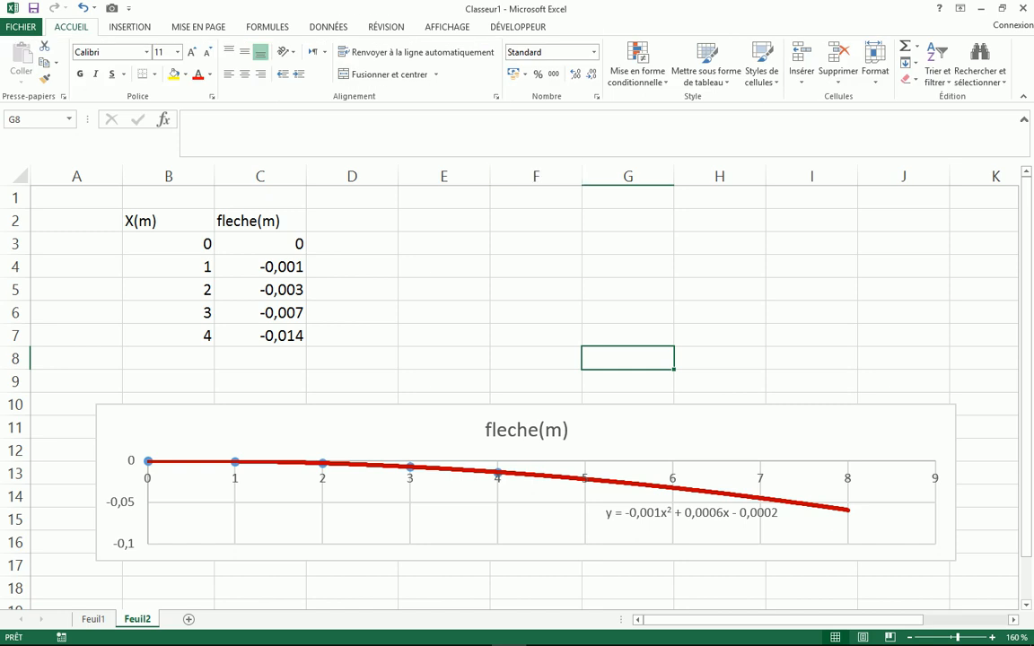
# - Draw a vertical downward arrow about 2.94 cm long in column I, ending just above the curve
pyautogui.click(129, 27)
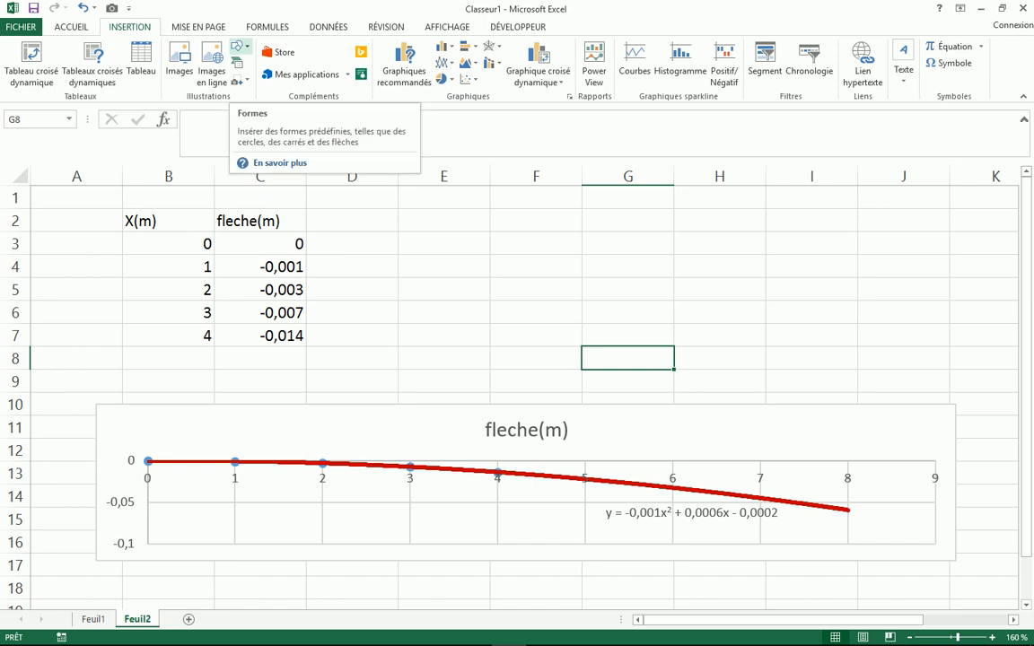
pyautogui.click(238, 46)
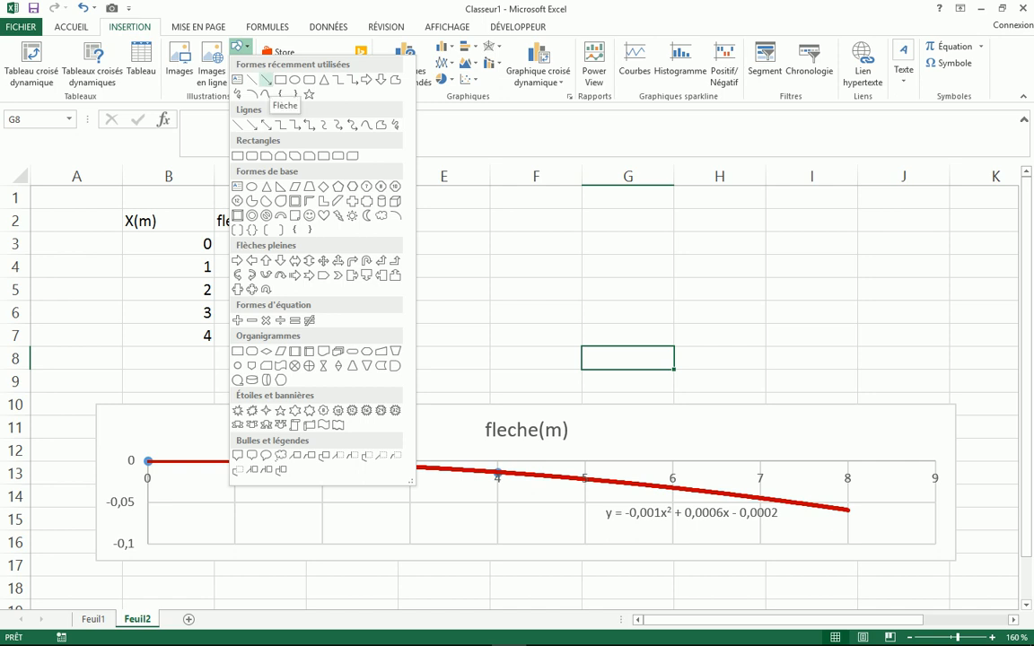
pyautogui.click(266, 79)
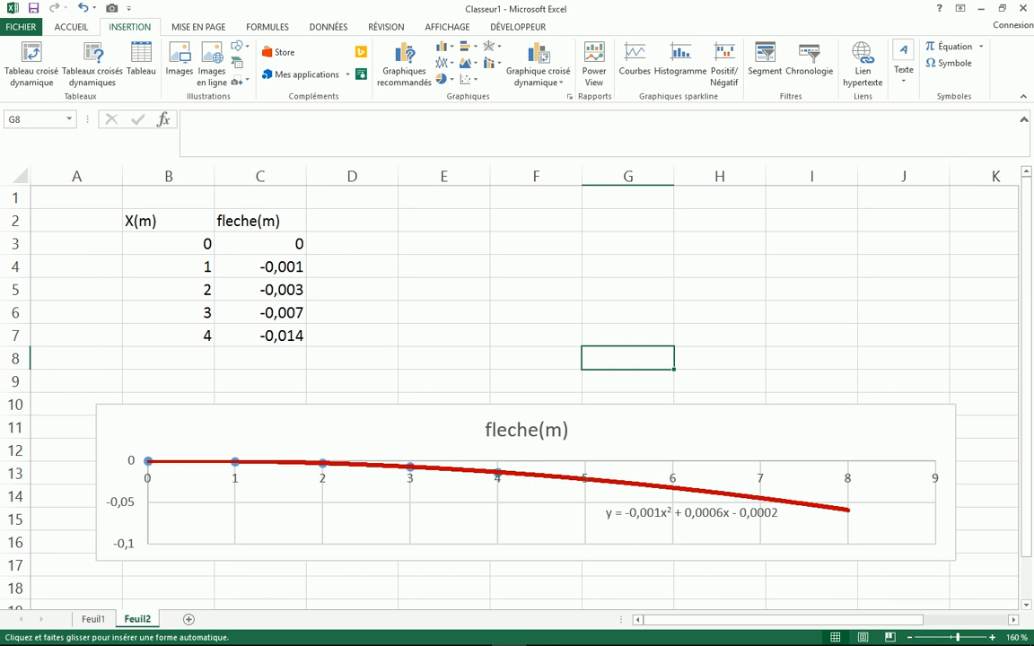
pyautogui.moveTo(812, 323)
pyautogui.mouseDown()
pyautogui.moveTo(812, 455)
pyautogui.moveTo(811, 446)
pyautogui.mouseUp()
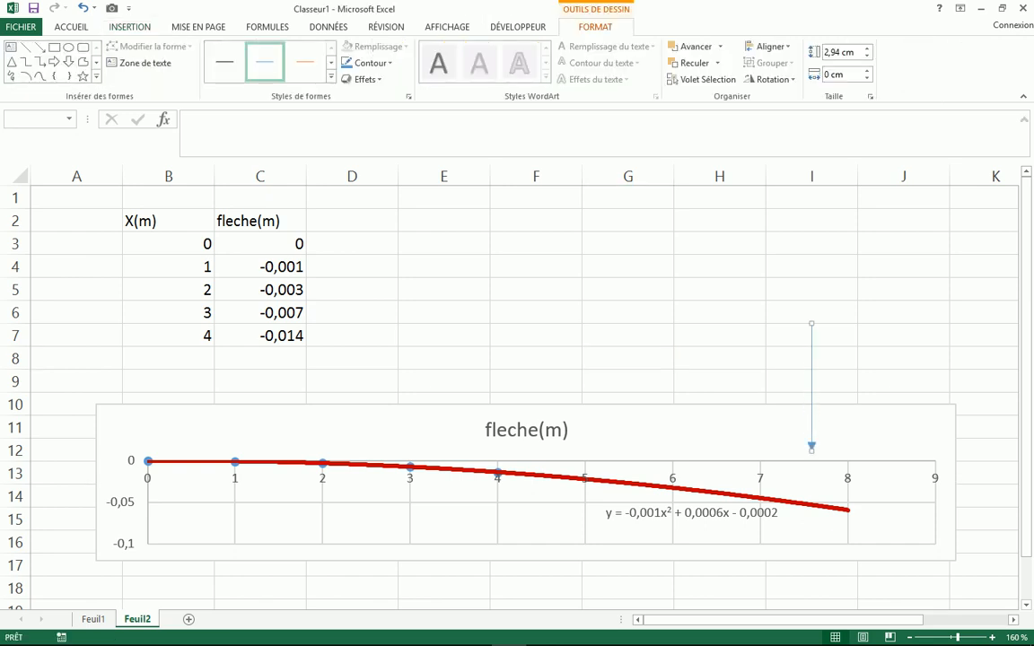
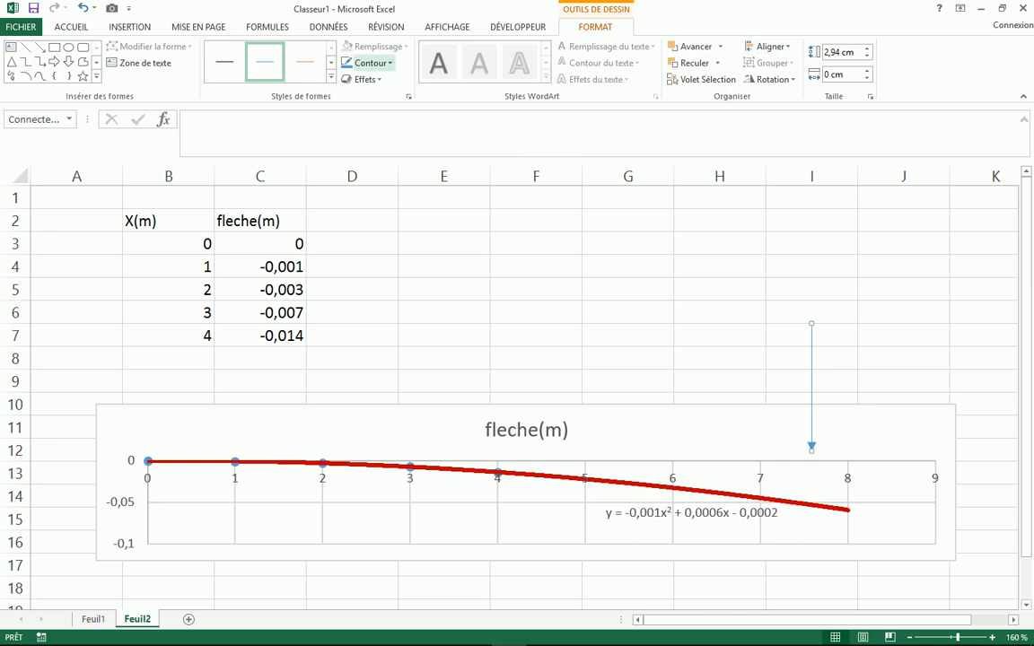
# - Set the arrow's line weight to 3 pt and move it so its tip touches the trendline's end at X 8
pyautogui.click(368, 63)
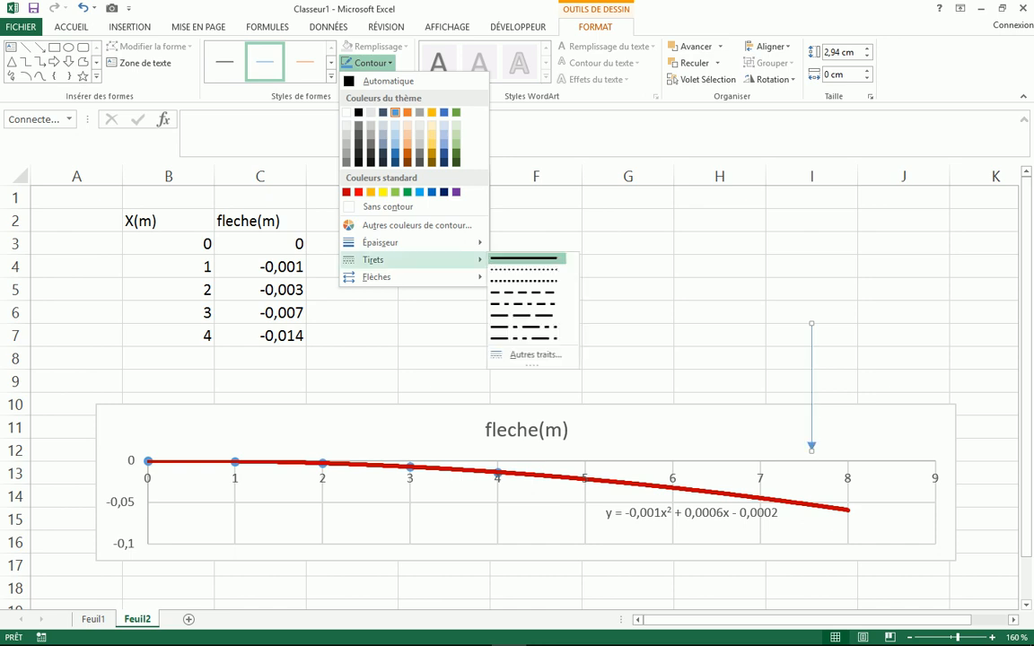
pyautogui.moveTo(381, 242)
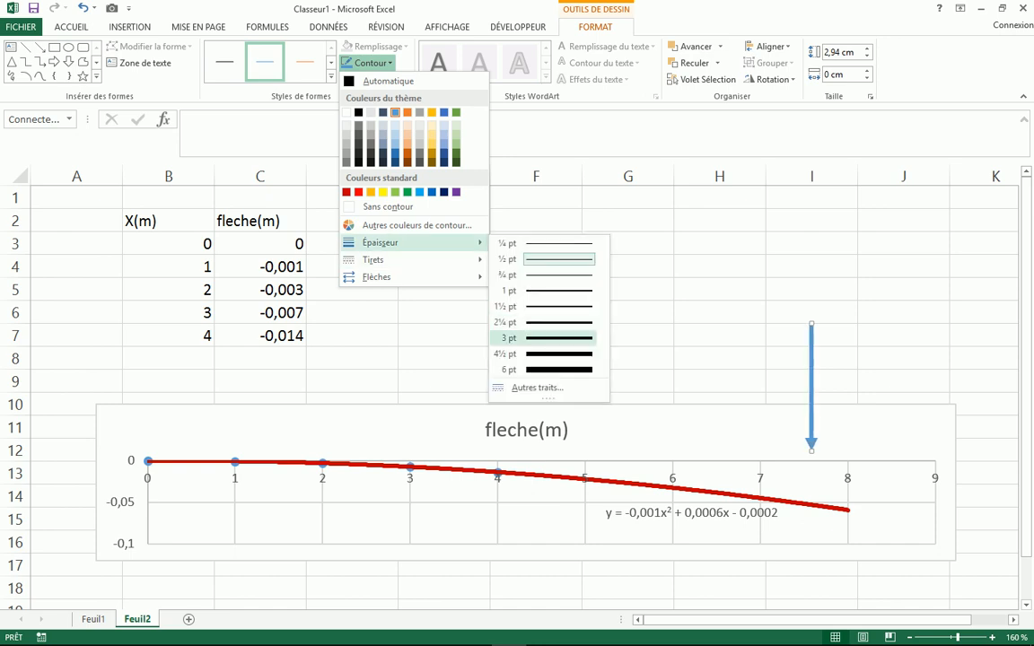
pyautogui.click(543, 337)
pyautogui.moveTo(811, 386); pyautogui.dragTo(846, 450)
pyautogui.click(903, 358)
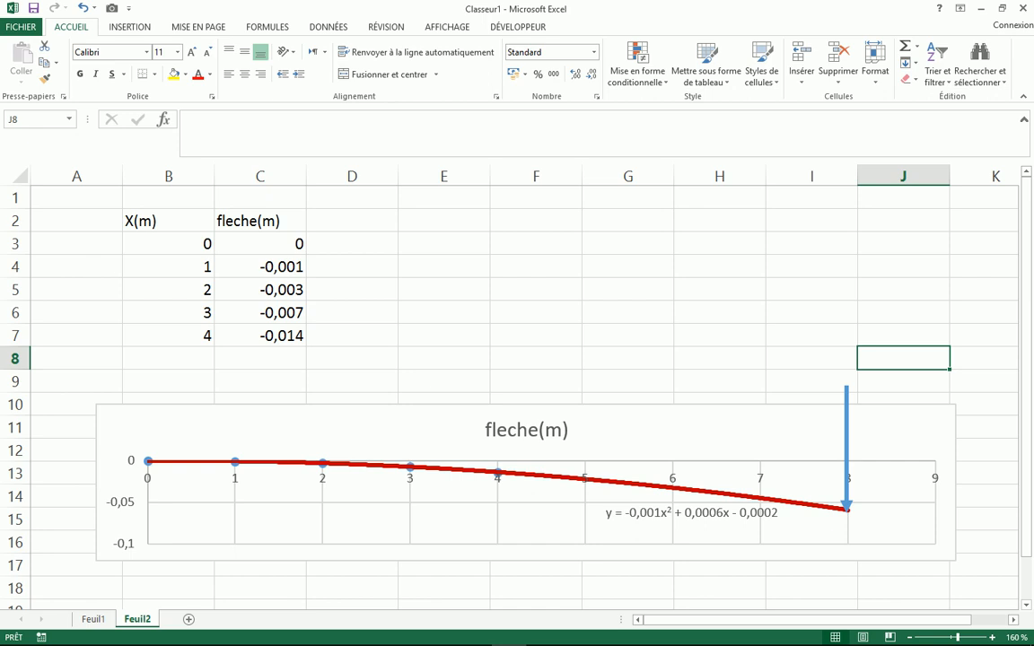
pyautogui.click(811, 336)
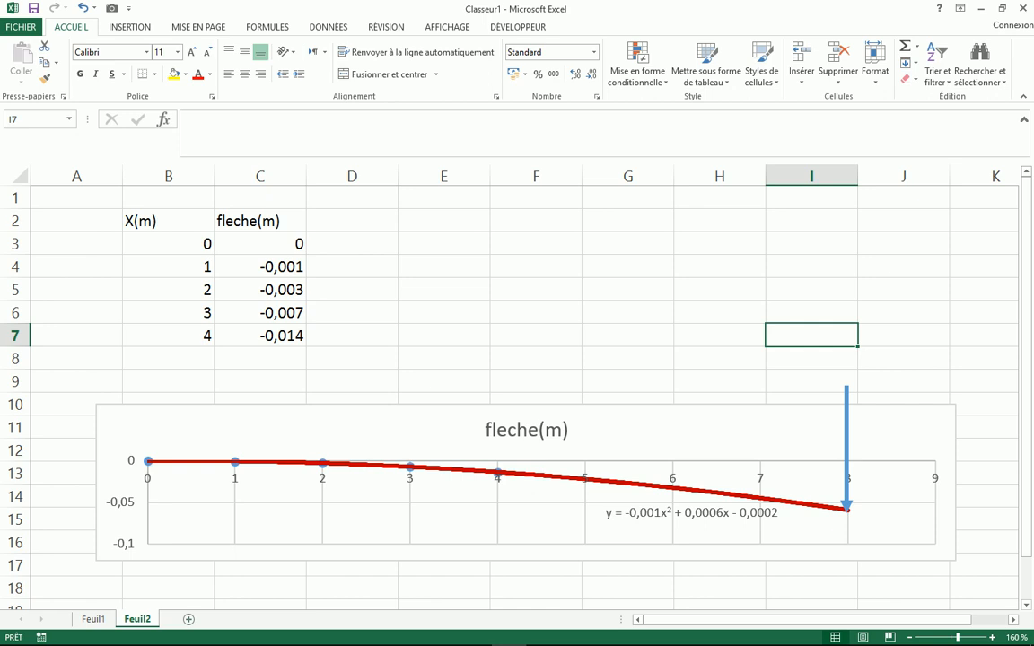
# - Add a new blank worksheet after Feuil2
pyautogui.click(189, 619)
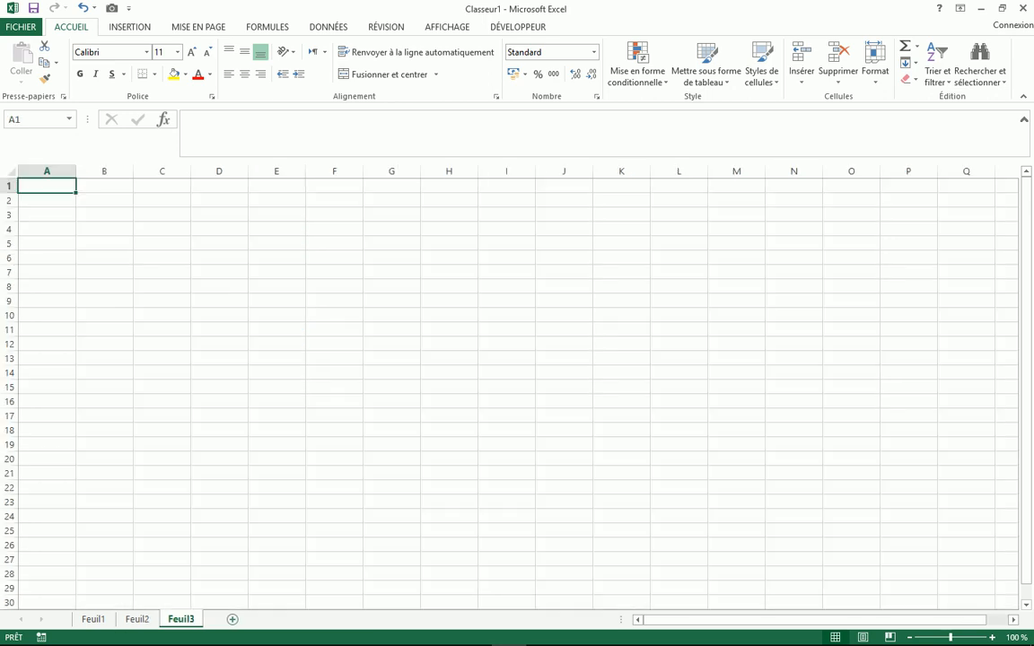
pyautogui.click(991, 637)
pyautogui.click(992, 637)
pyautogui.click(991, 637)
pyautogui.click(991, 637)
pyautogui.click(992, 637)
pyautogui.click(991, 637)
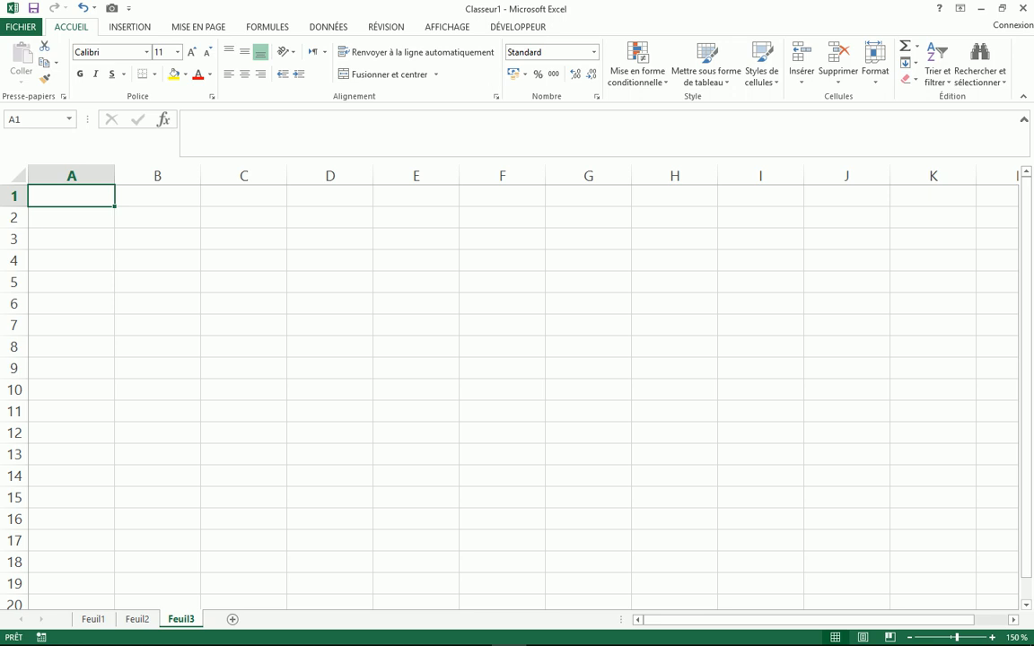
# - Enter the headers x in B4 and f(x) in C4, and the value 20 in B5
pyautogui.click(157, 260)
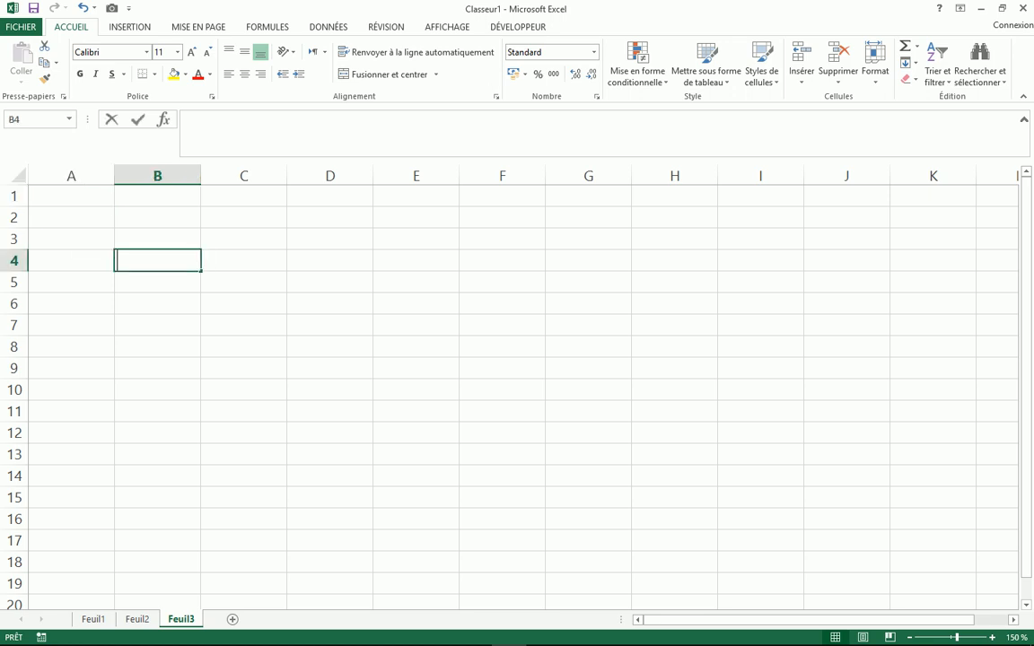
pyautogui.write('x')
pyautogui.press('Tab')
pyautogui.write('f(x)')
pyautogui.press('Return')
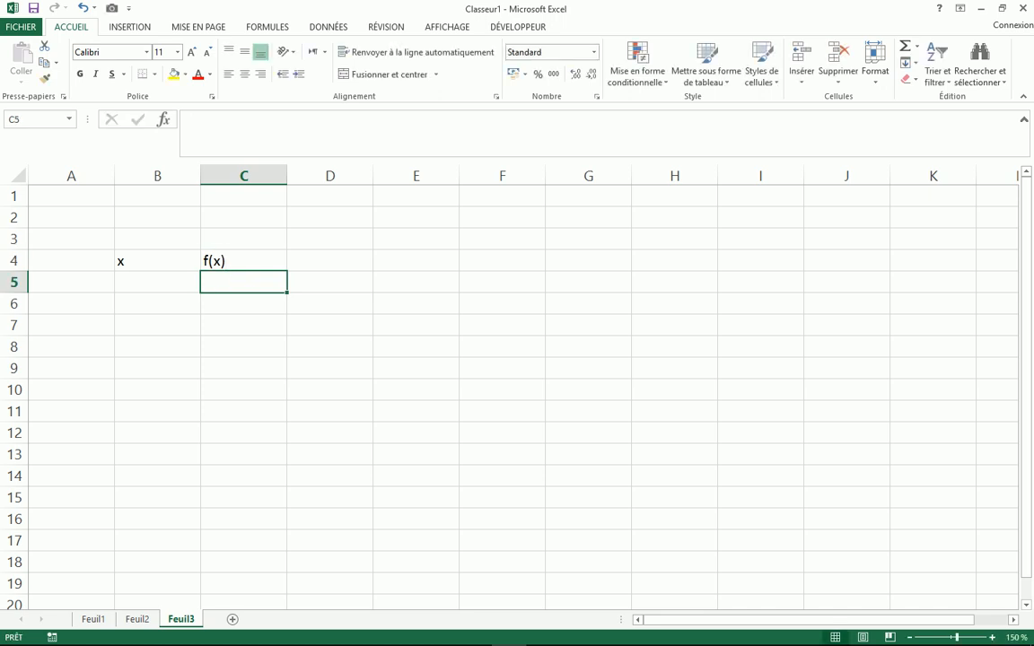
pyautogui.click(157, 282)
pyautogui.write('20')
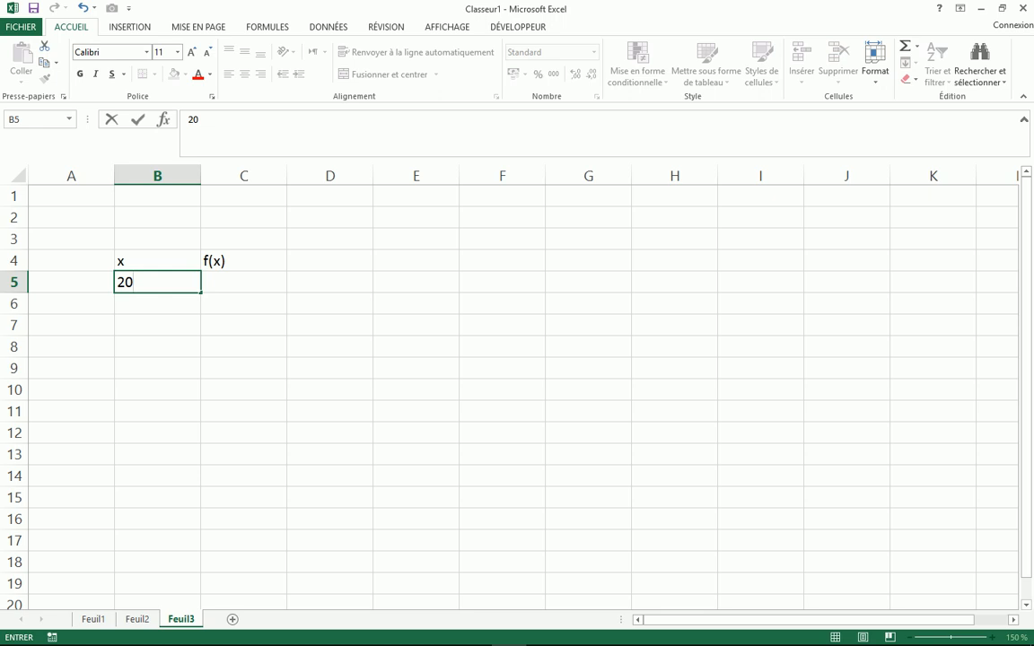
pyautogui.press('Right')
# - Extend the header in C4 to read f(x)=x*cos(sin(2*x/3)+x^2)
pyautogui.click(243, 260)
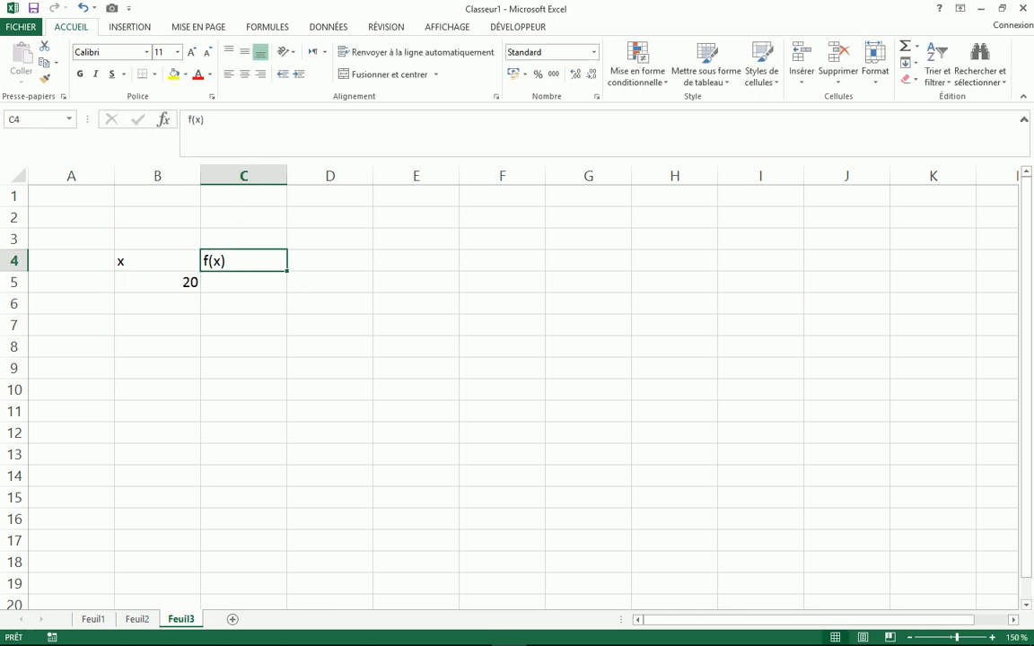
pyautogui.press('F2')
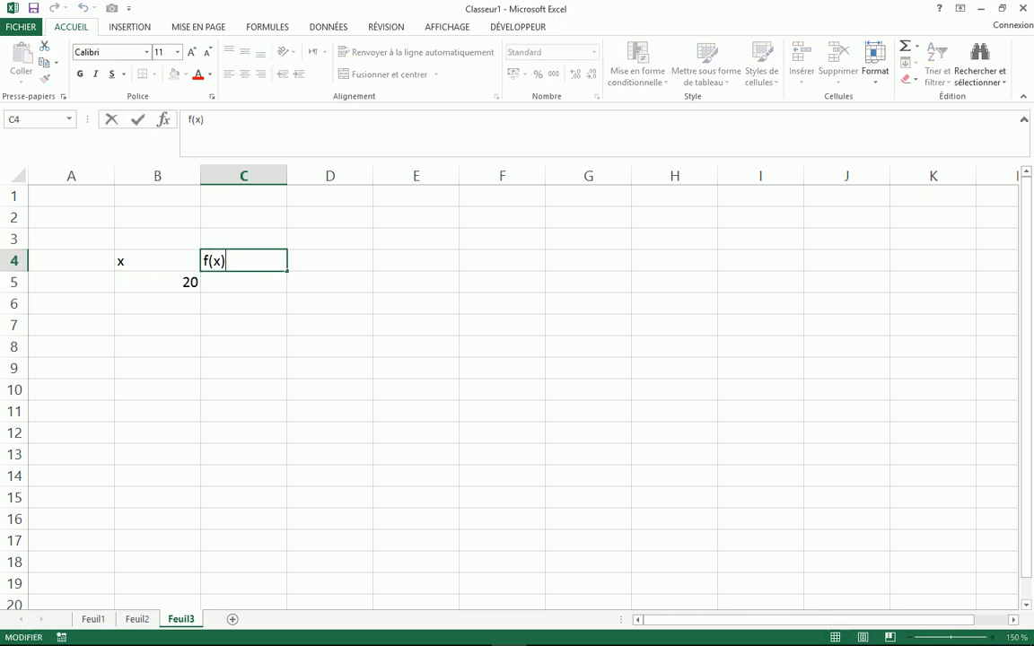
pyautogui.write('=x*cos(')
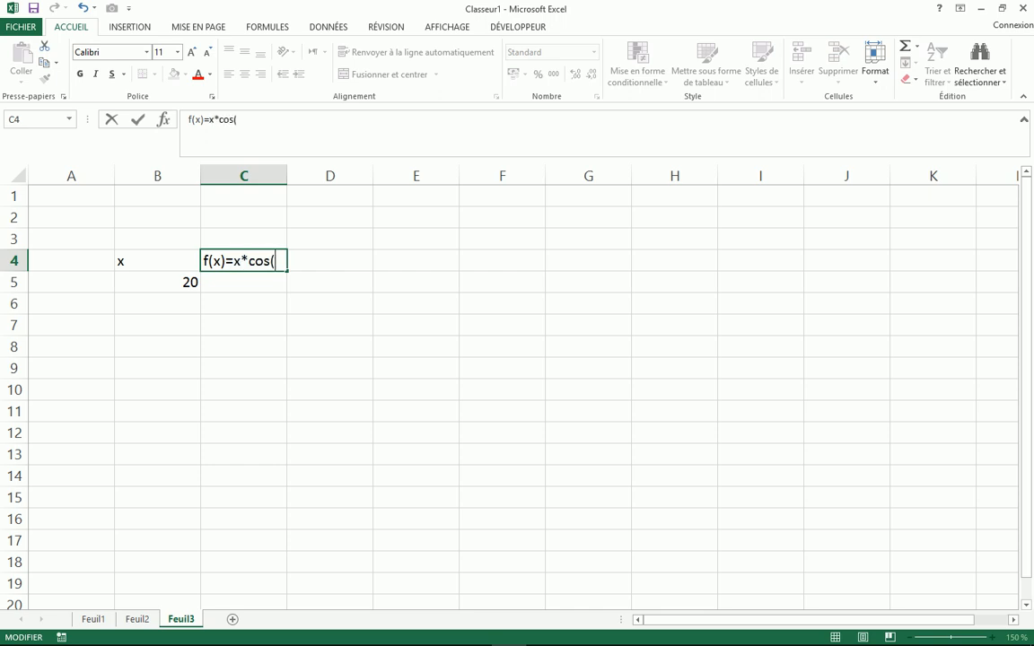
pyautogui.write('sin(2x/3')
pyautogui.press('Left')
pyautogui.press('Left')
pyautogui.press('Left')
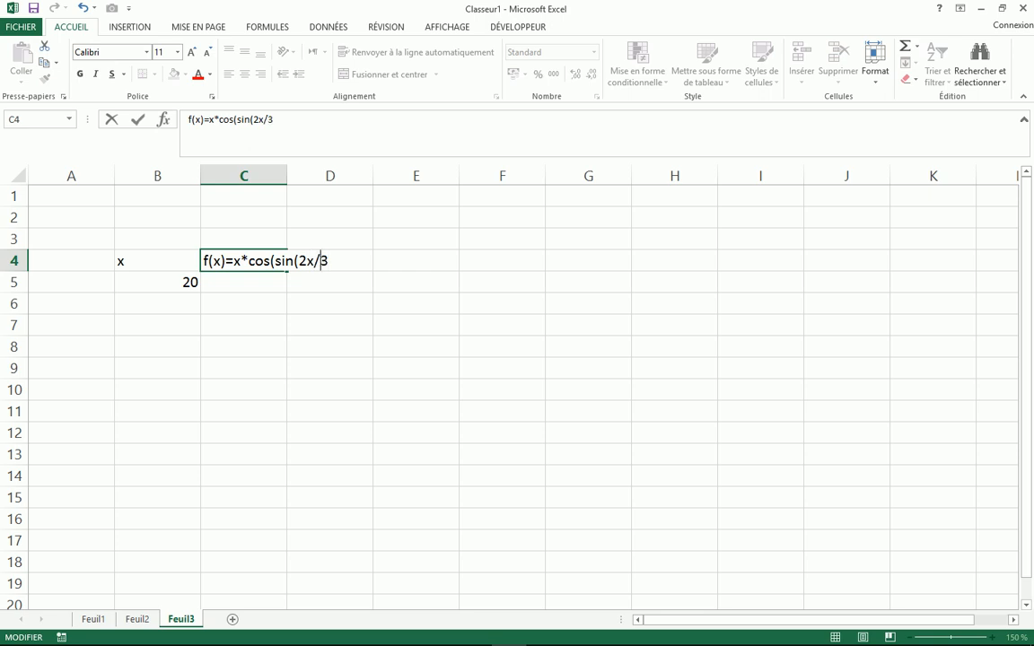
pyautogui.write('*')
pyautogui.press('Right')
pyautogui.press('Right')
pyautogui.press('Right')
pyautogui.write(')+x^2)')
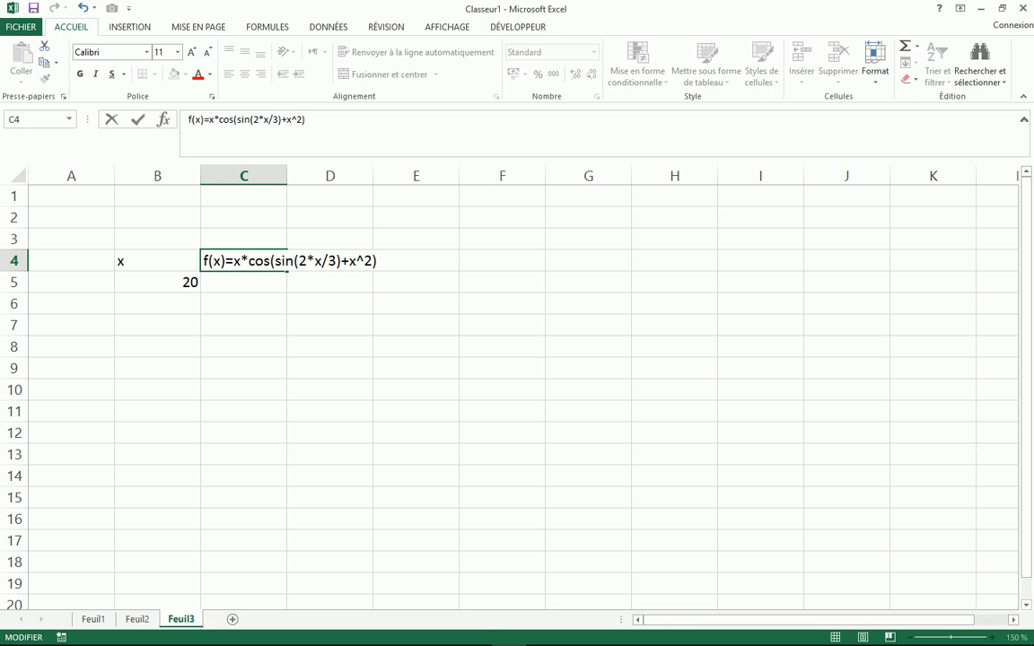
pyautogui.press('Return')
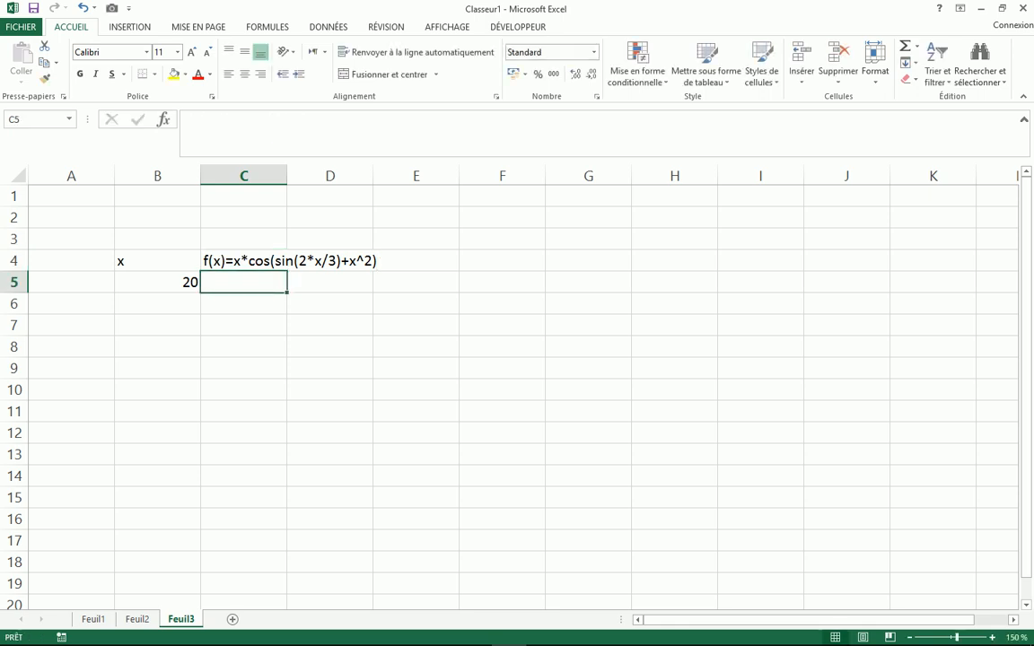
# - Assign the name x to cell B5, which holds the input value
pyautogui.click(329, 261)
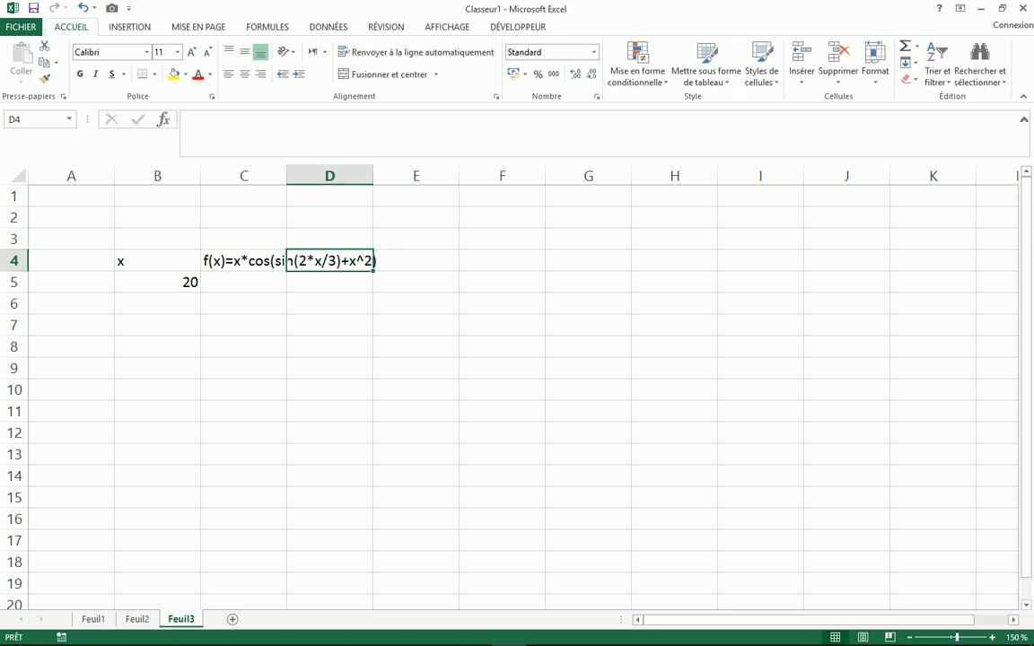
pyautogui.click(157, 282)
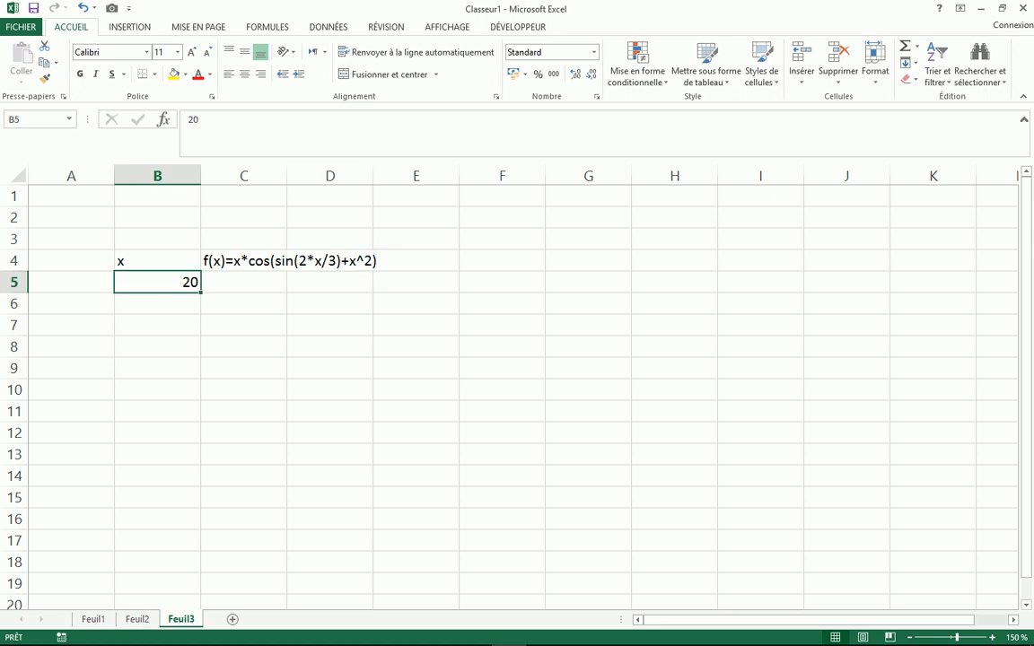
pyautogui.click(243, 282)
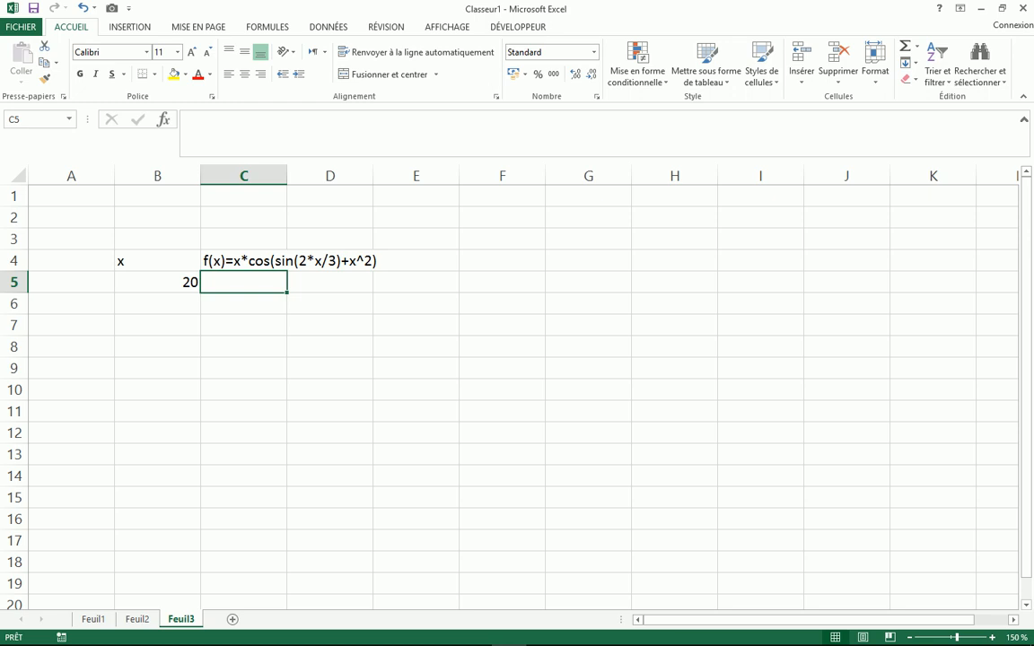
pyautogui.click(157, 281)
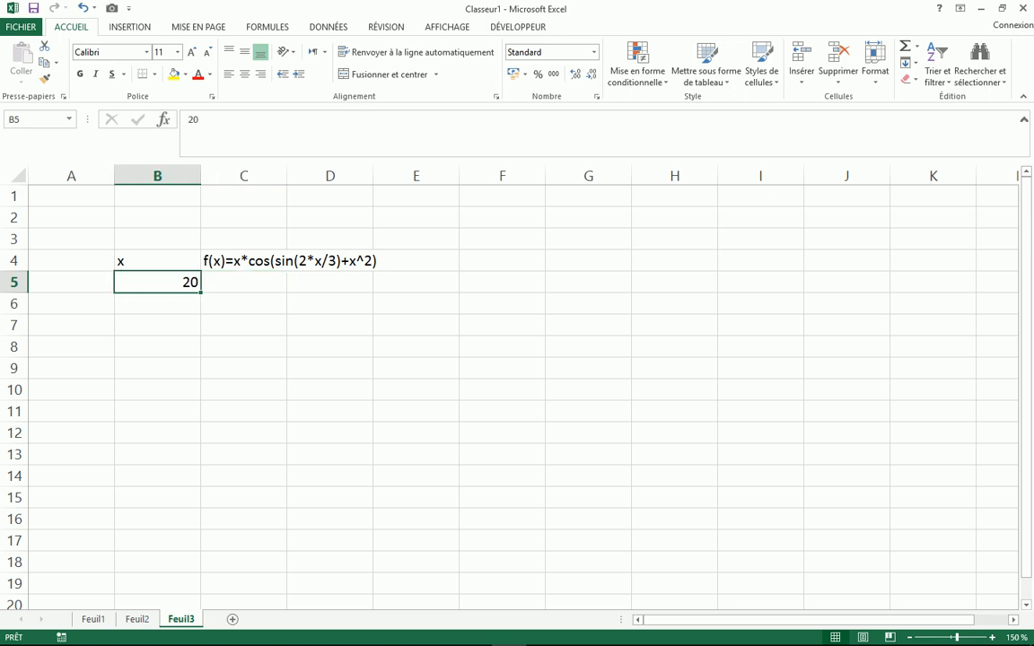
pyautogui.click(35, 119)
pyautogui.write('x')
pyautogui.press('Return')
# - Enter the formula =x*cos(sin(2*x/3)+x^2) in C5, referring to the named cell x
pyautogui.click(243, 282)
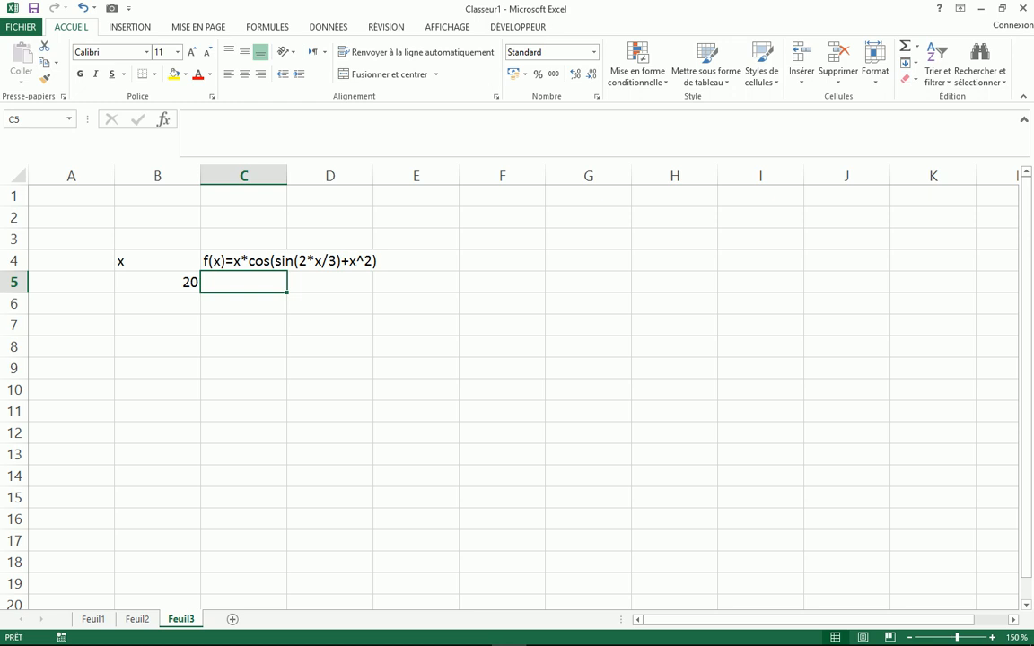
pyautogui.write('=')
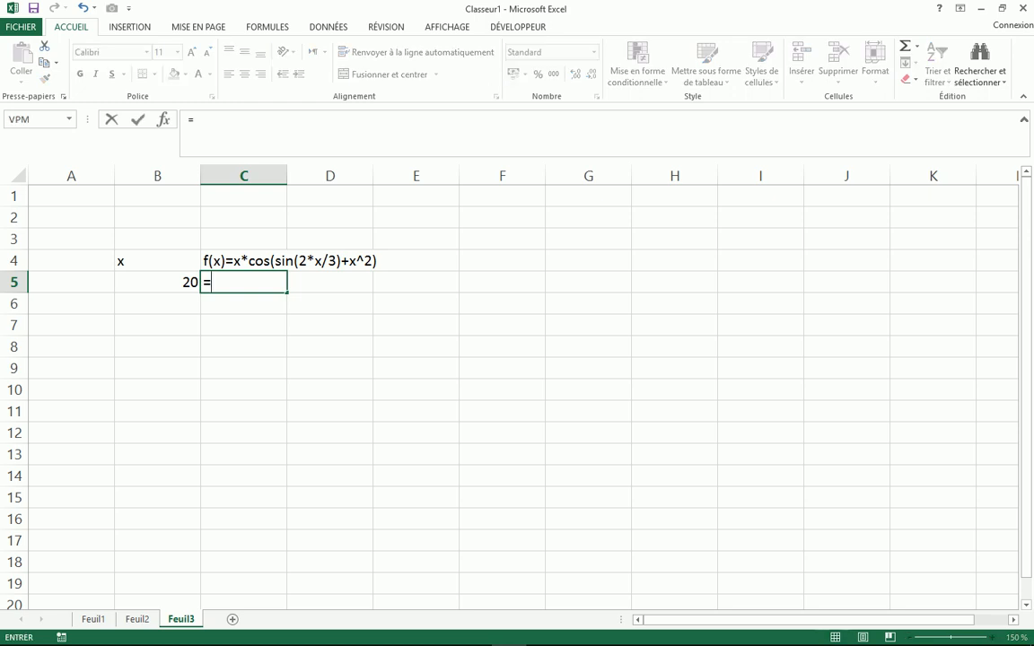
pyautogui.write('x*cos(')
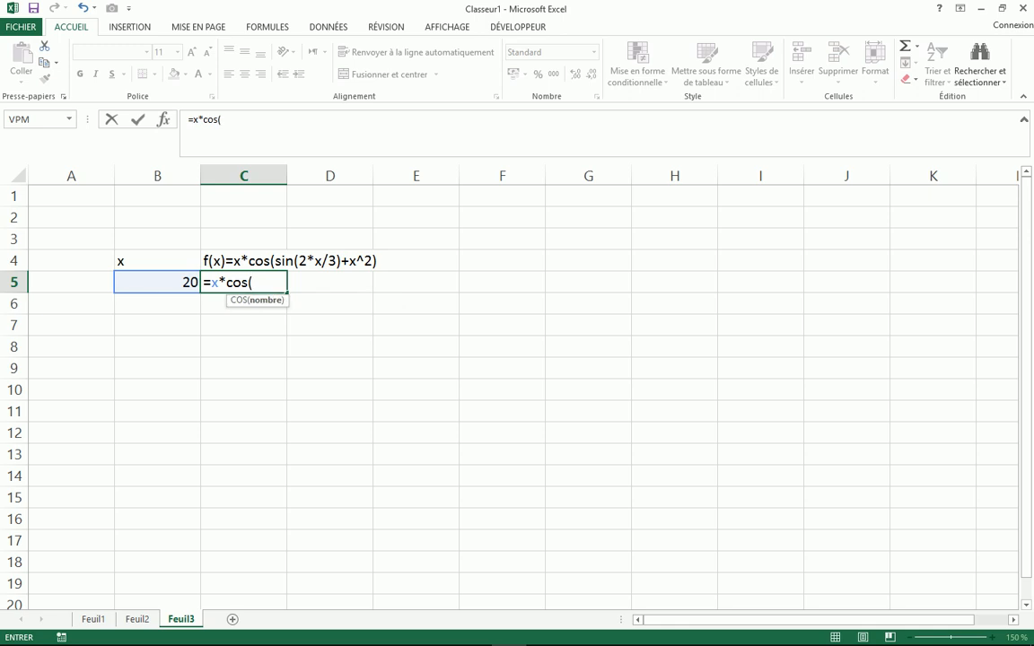
pyautogui.write('si')
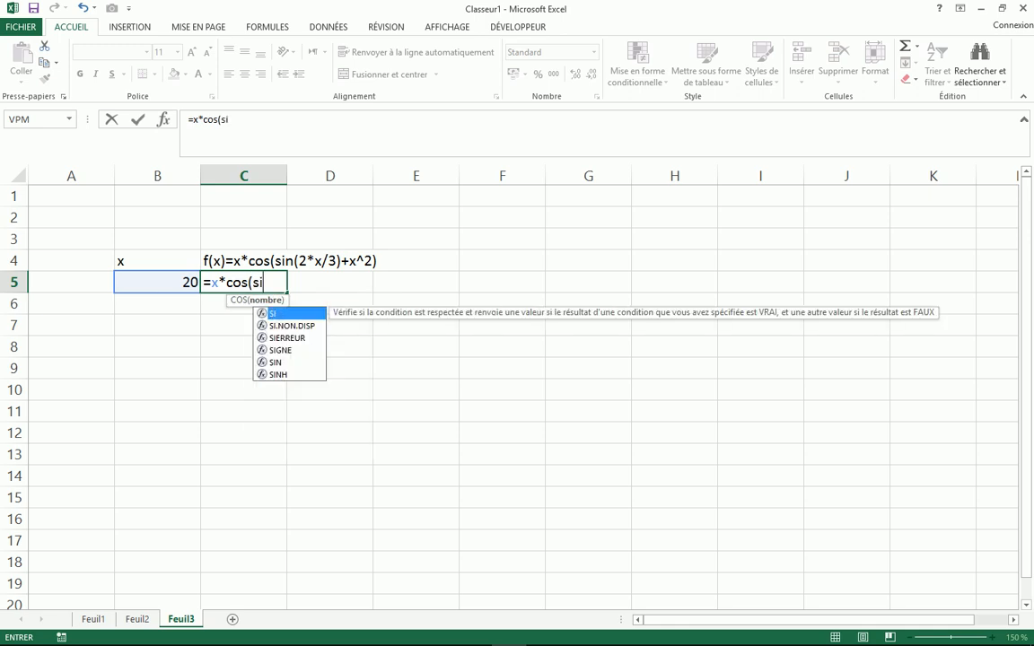
pyautogui.write('n(2*x')
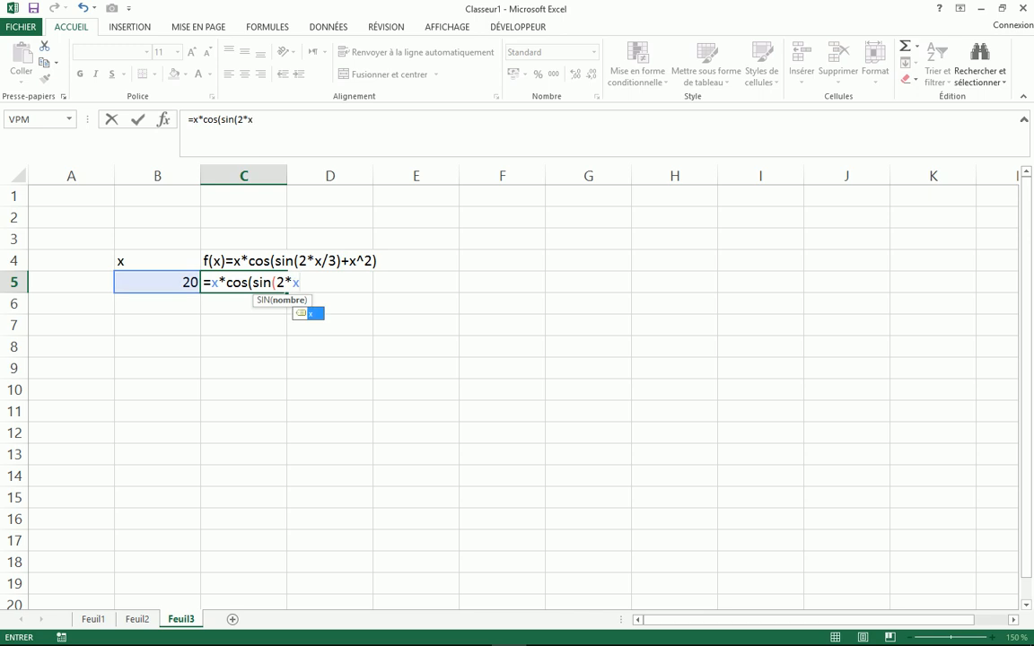
pyautogui.write('/3)+')
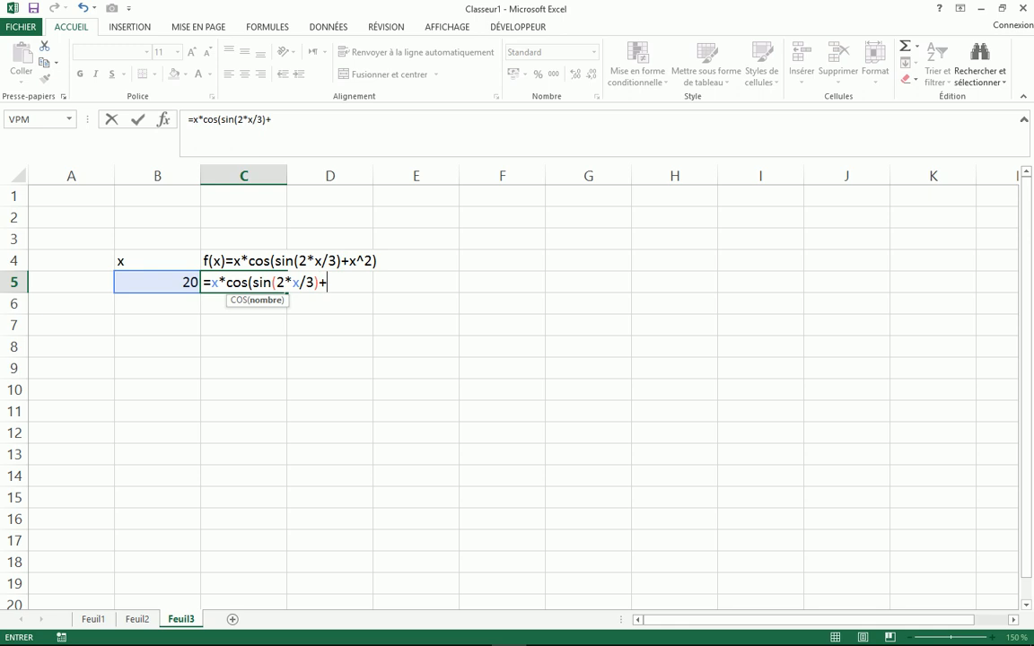
pyautogui.write('x^2)')
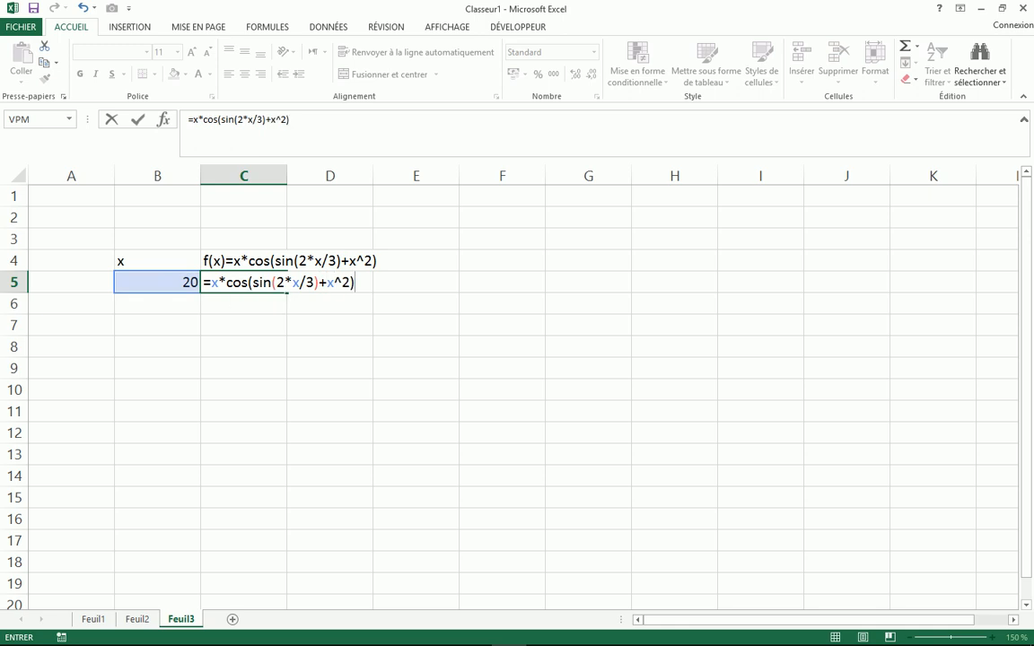
pyautogui.press('Return')
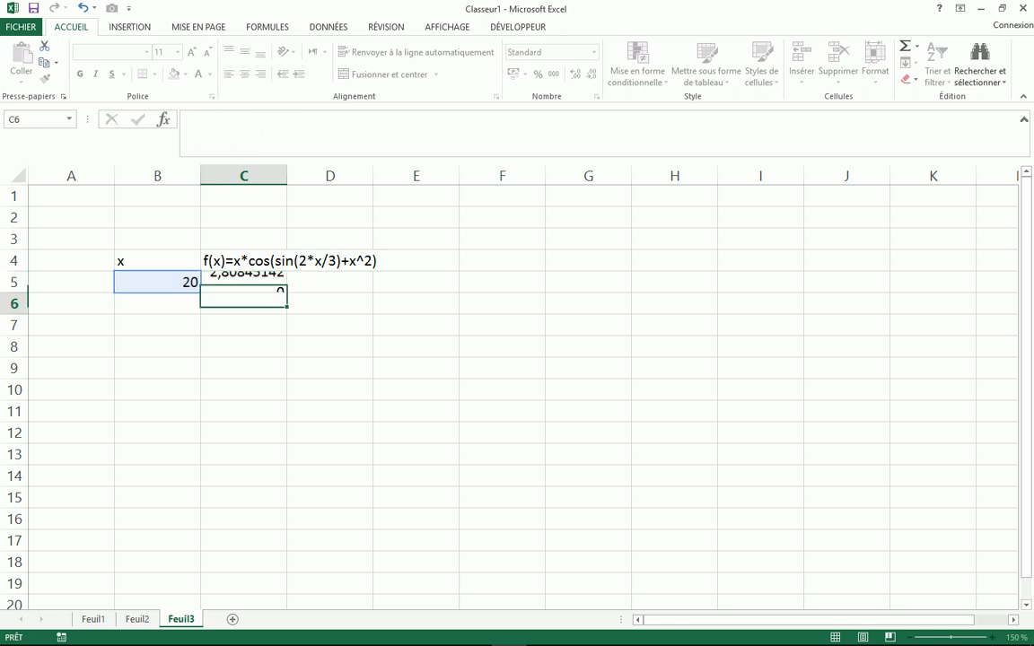
pyautogui.click(329, 411)
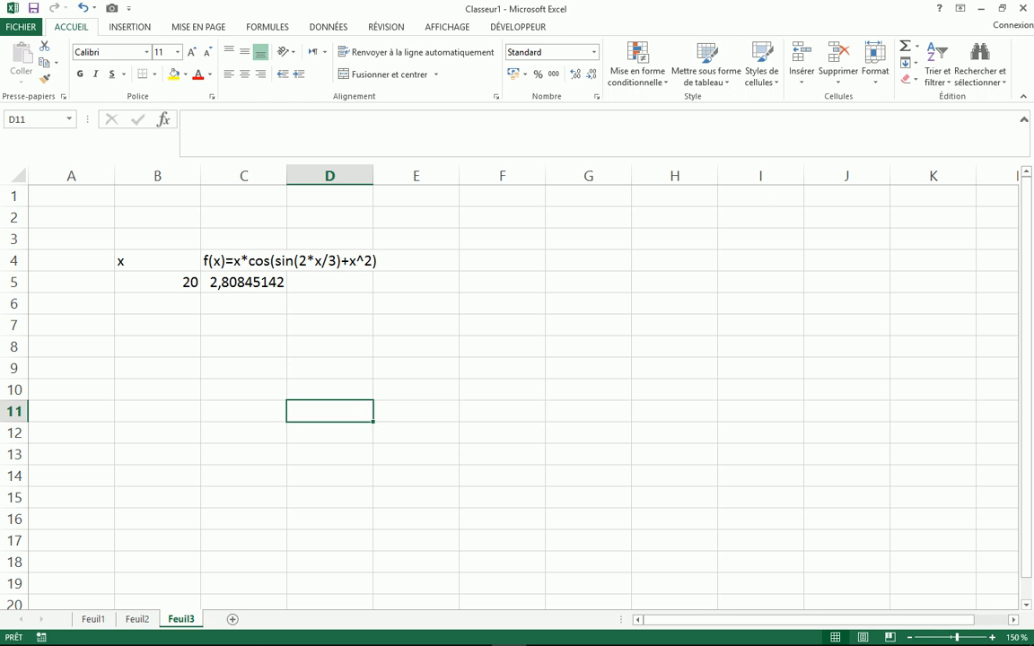
# - Set x in B5 to 10 and check the function's value and formula in C5
pyautogui.scroll(8, 509, 388)
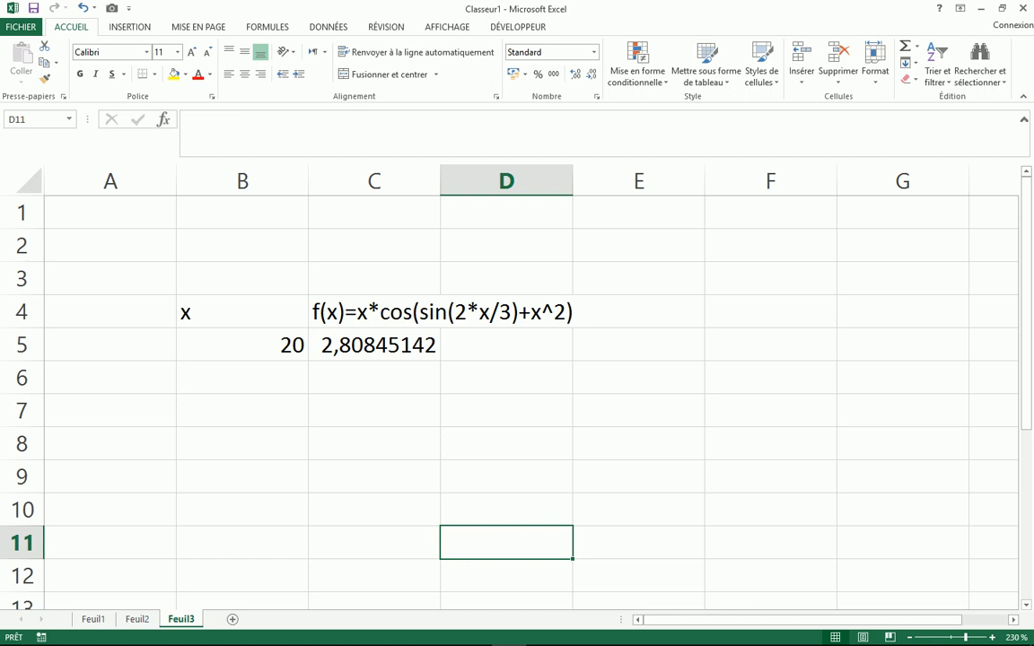
pyautogui.click(242, 345)
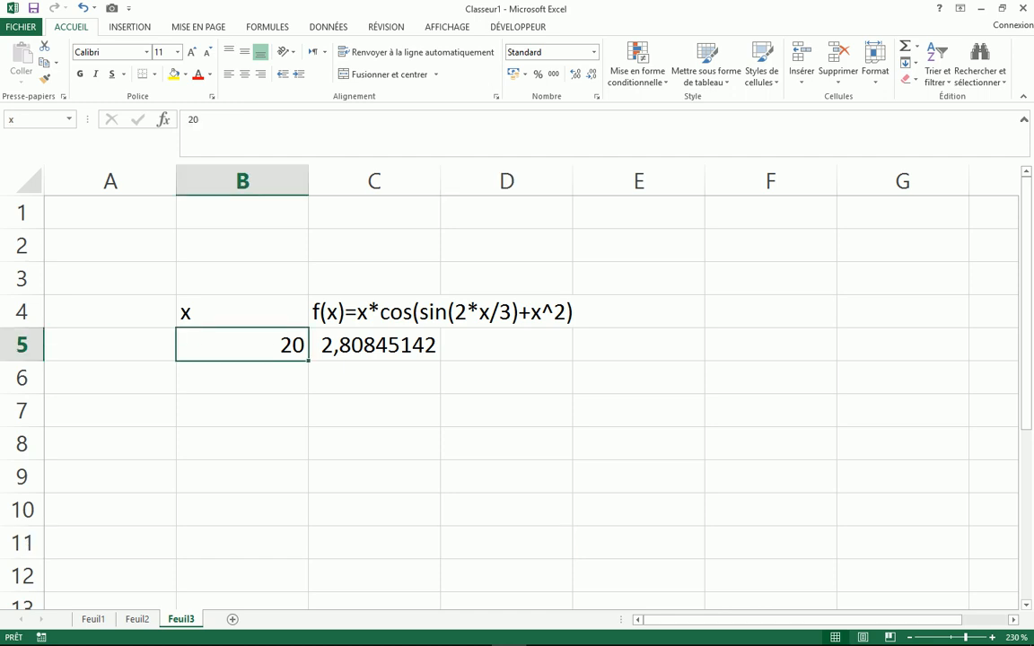
pyautogui.write('10')
pyautogui.press('Return')
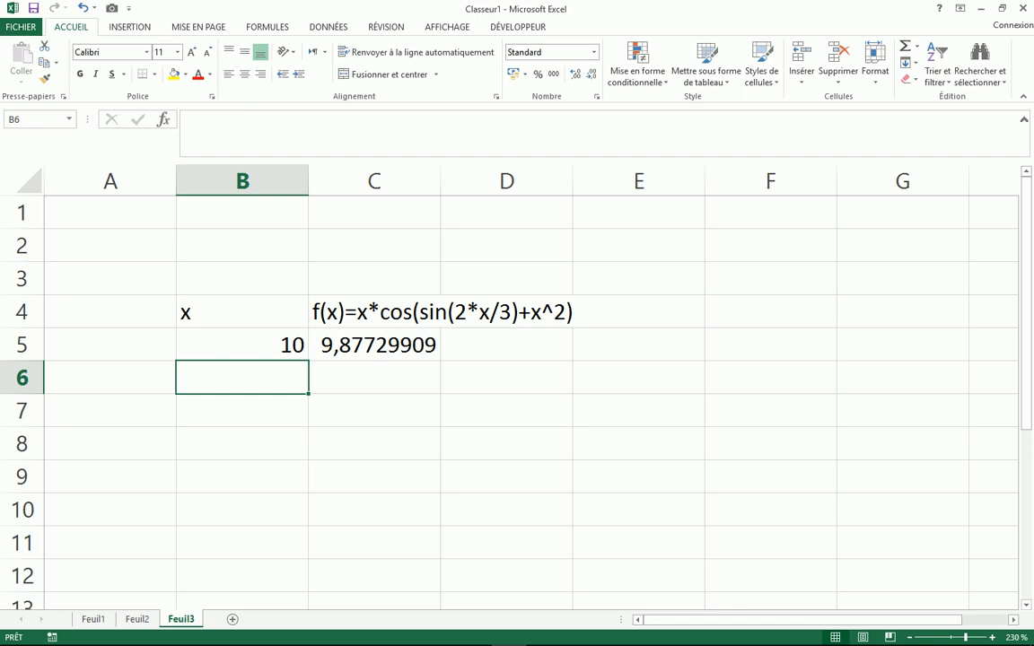
pyautogui.press('Up')
pyautogui.press('Right')
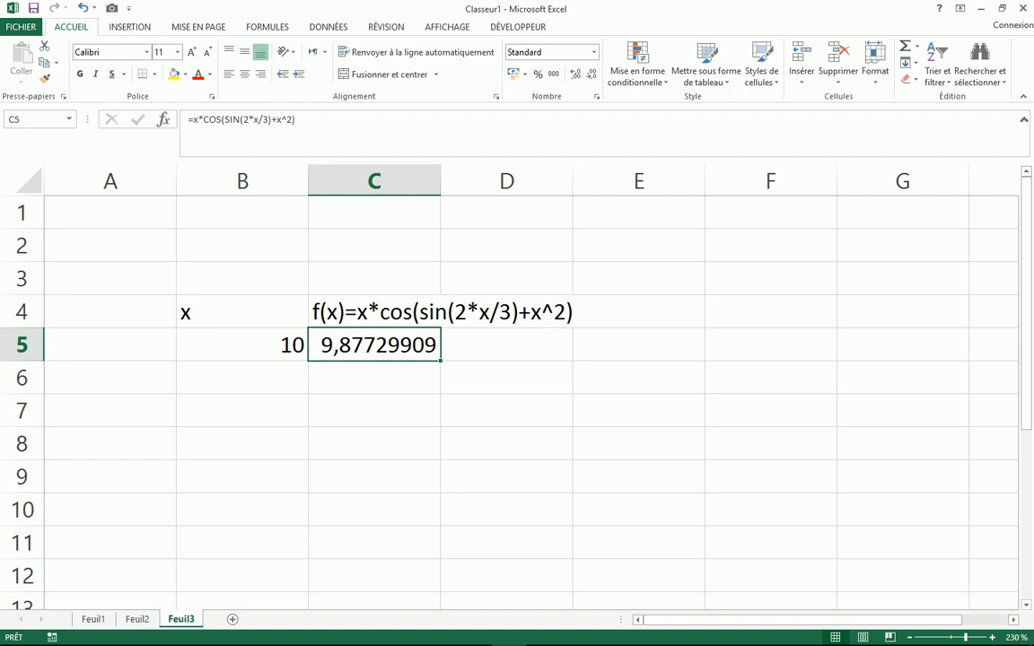
# - Test the function with the x values 5, 0 and 2 in B5, one after another
pyautogui.click(242, 344)
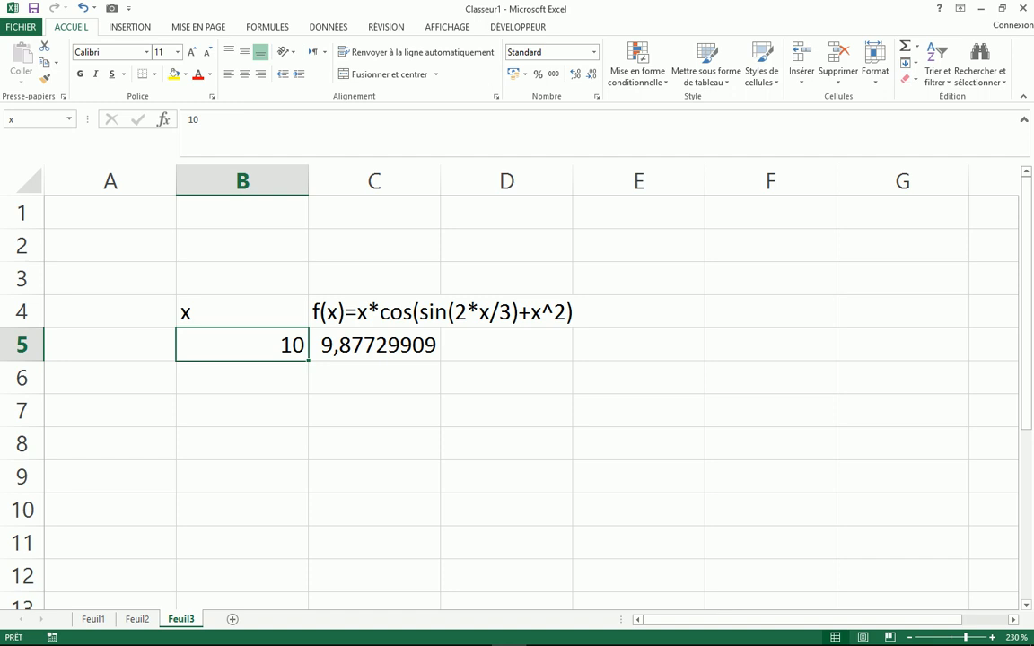
pyautogui.write('5')
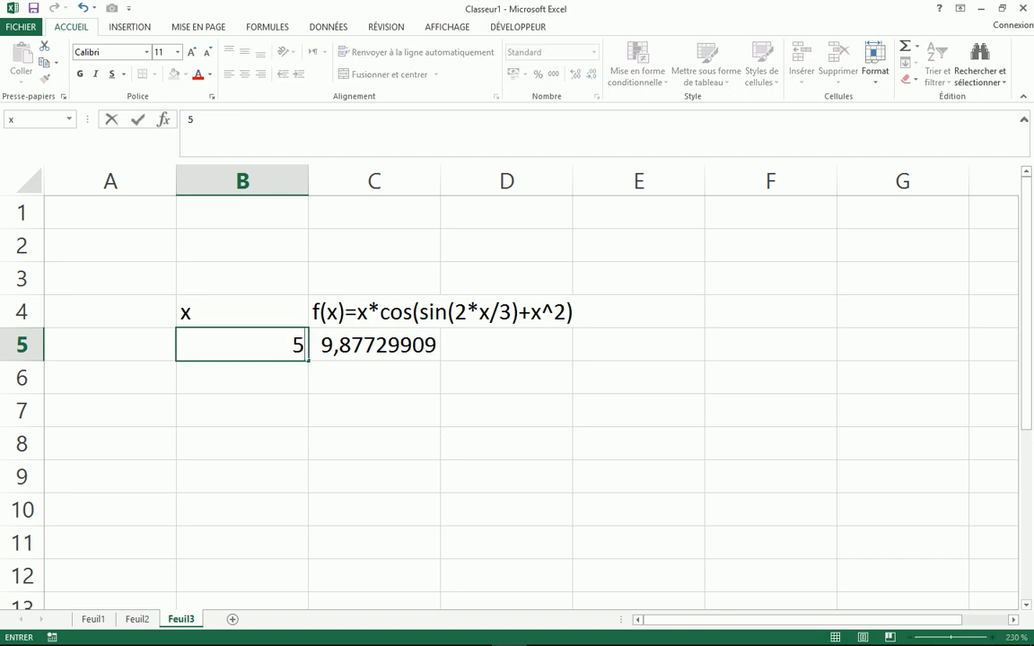
pyautogui.press('Return')
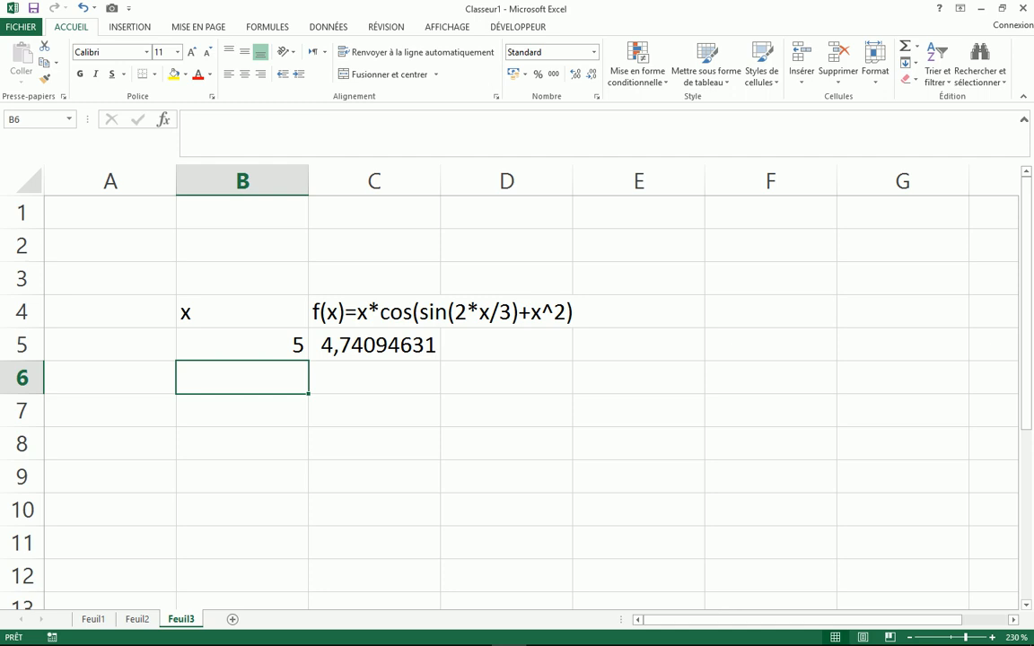
pyautogui.click(243, 344)
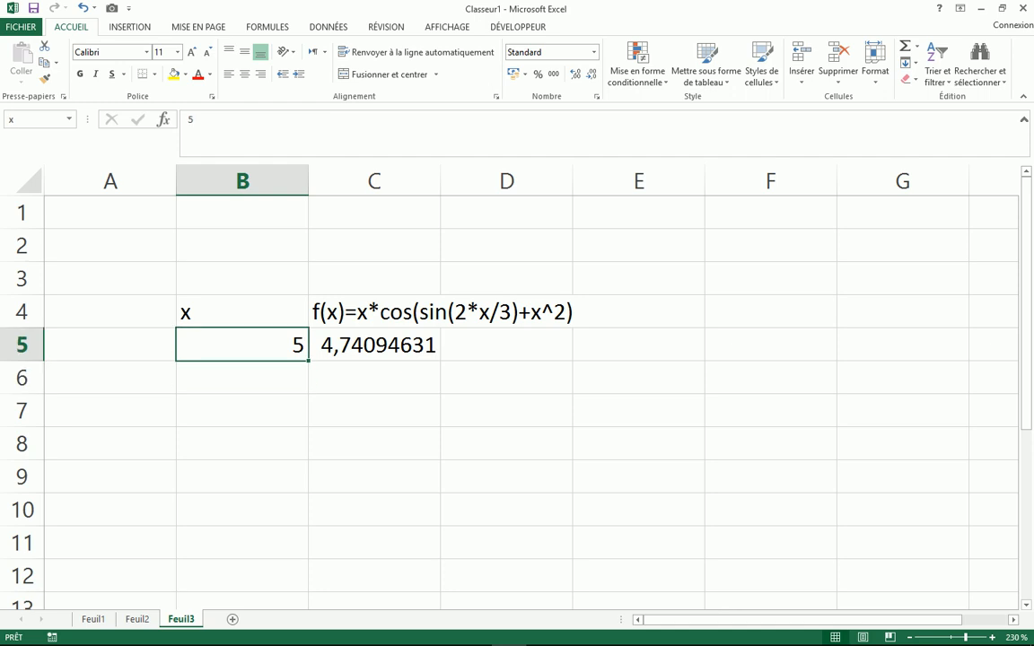
pyautogui.write('0')
pyautogui.press('Return')
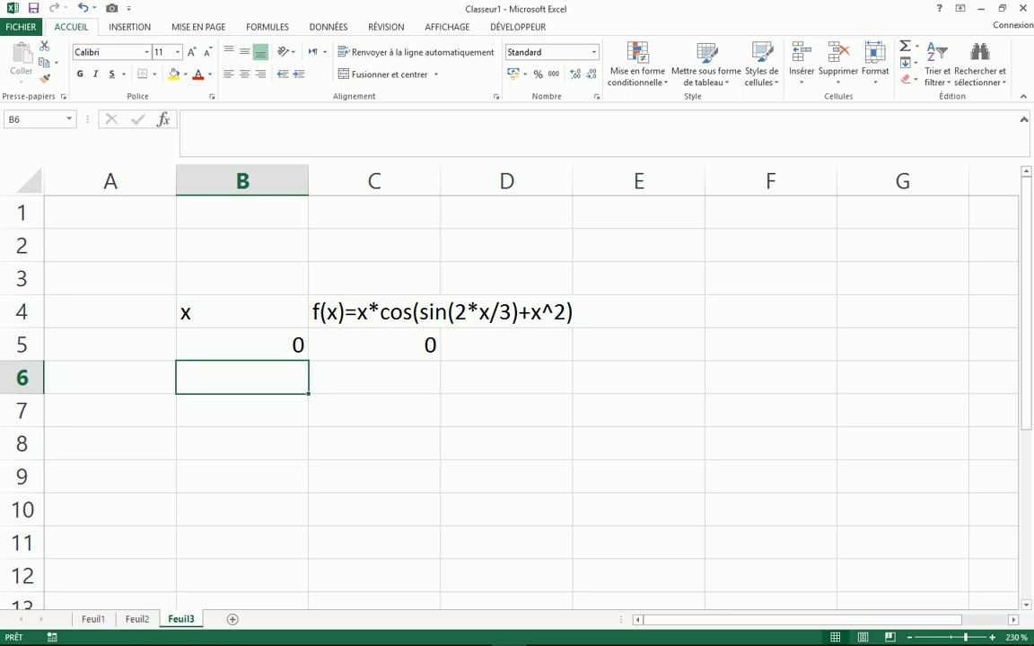
pyautogui.click(242, 344)
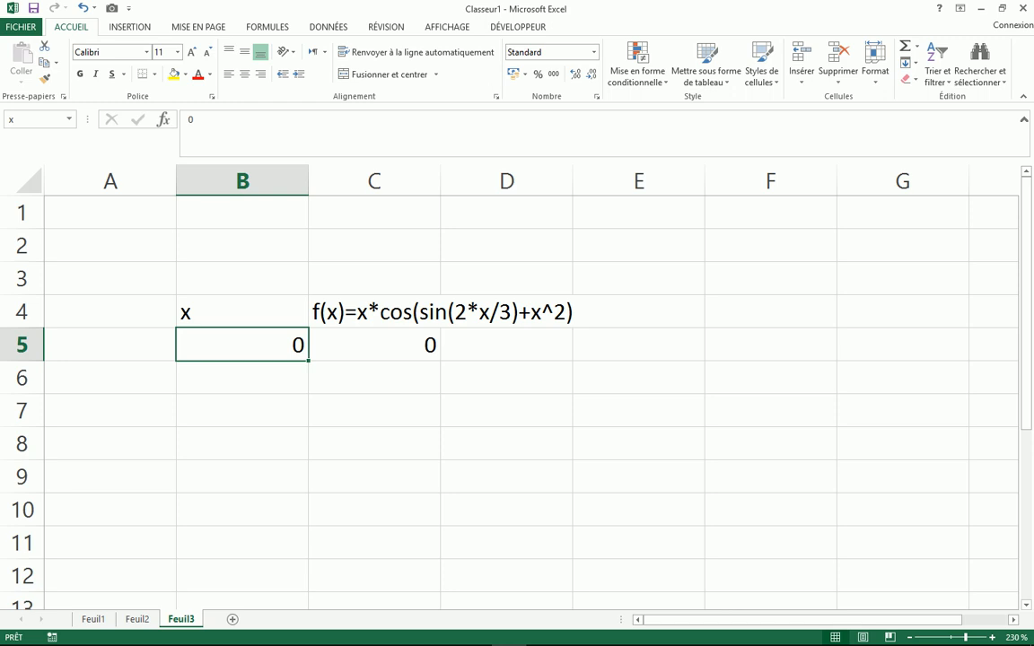
pyautogui.write('2')
pyautogui.press('Return')
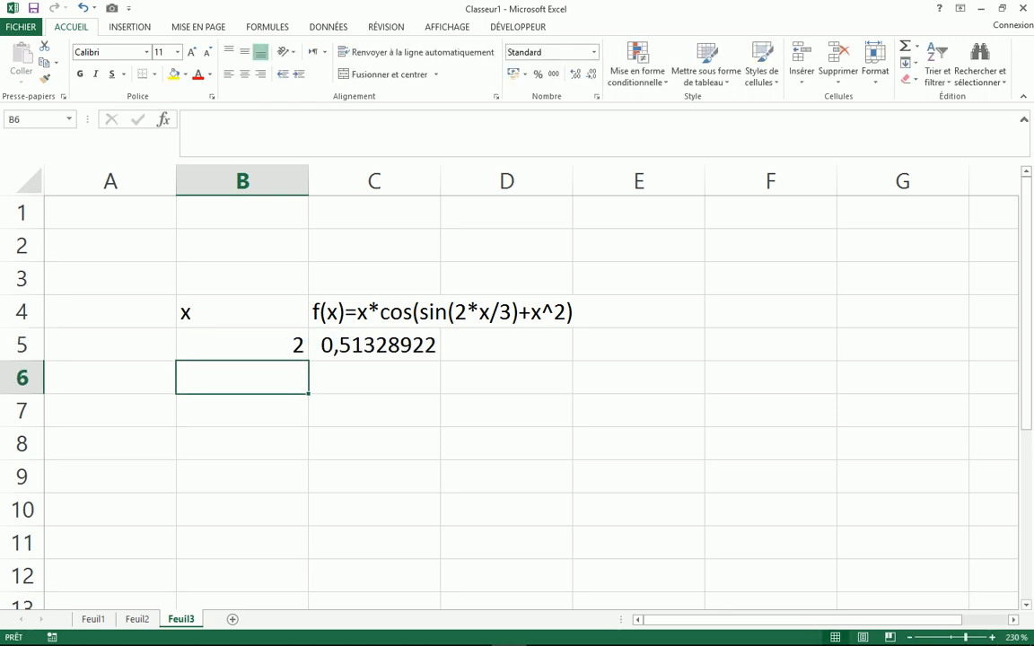
# - Set x in B5 to 3 and select the f(x) formula cell C5
pyautogui.click(242, 344)
pyautogui.write('3')
pyautogui.press('Return')
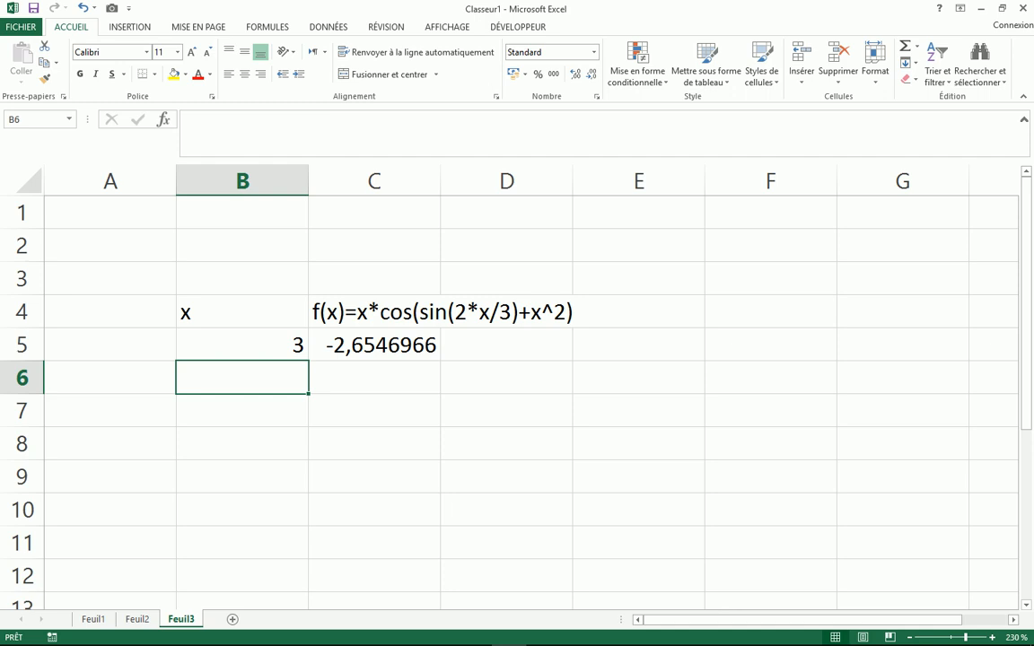
pyautogui.press('Up')
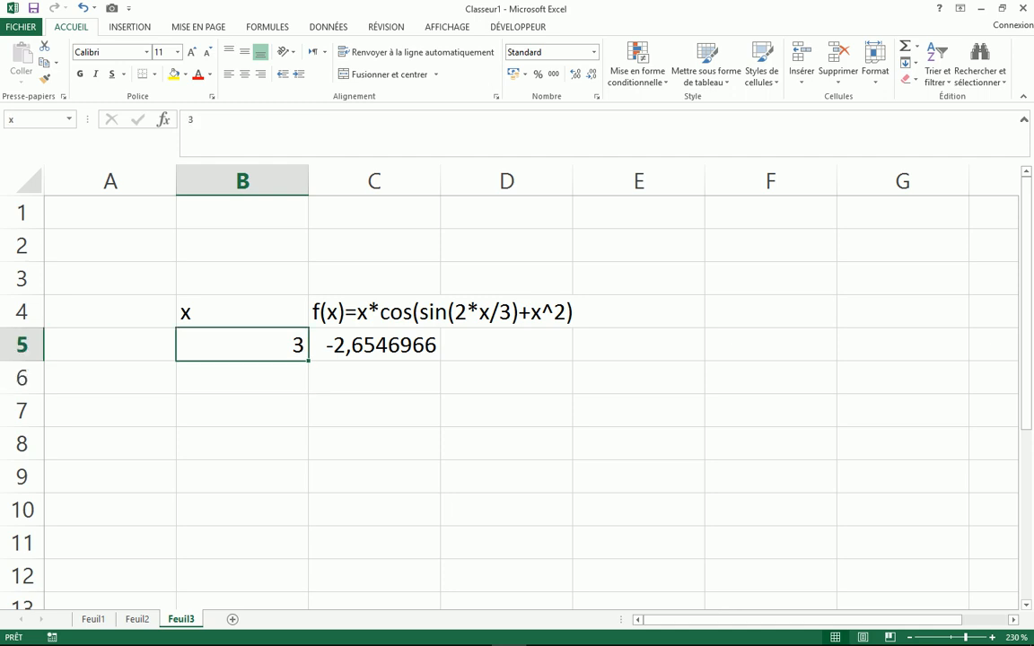
pyautogui.press('Right')
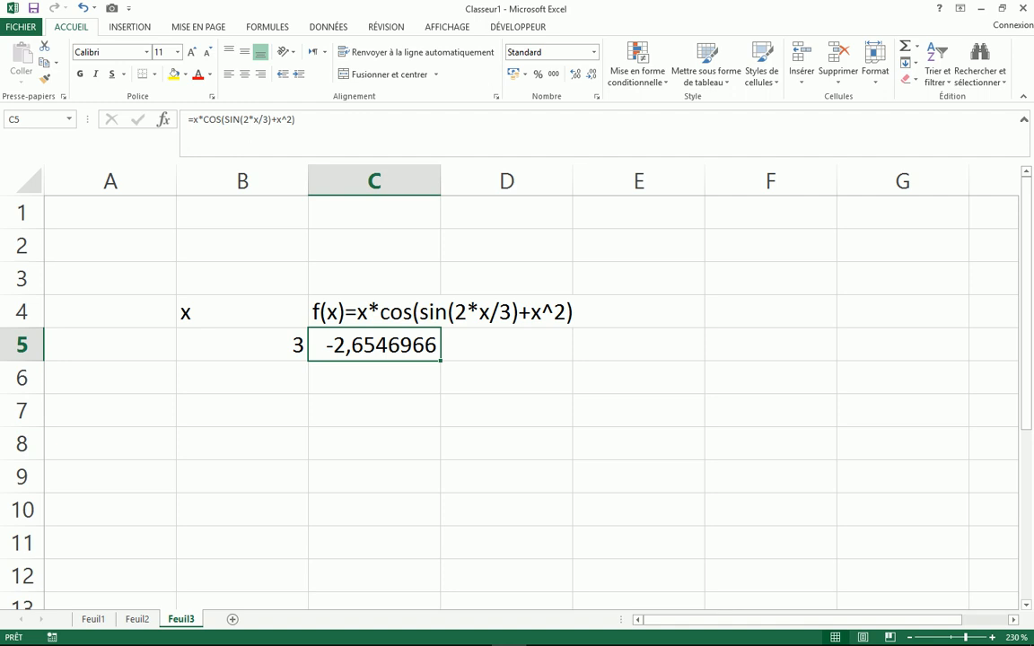
pyautogui.moveTo(243, 345); pyautogui.dragTo(374, 344)
pyautogui.click(374, 345)
pyautogui.click(374, 411)
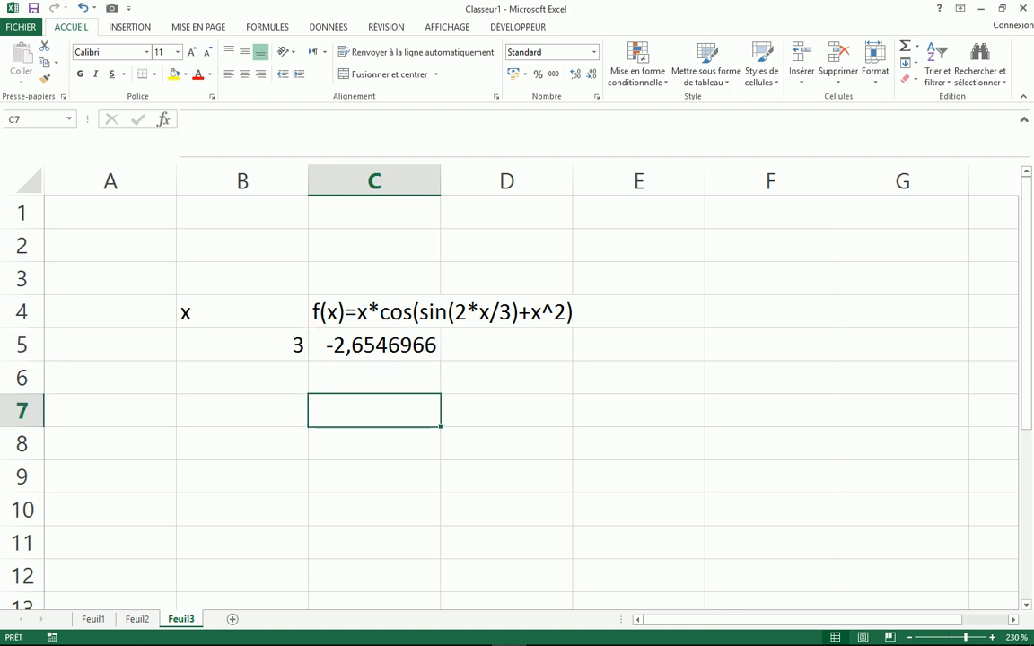
pyautogui.click(374, 345)
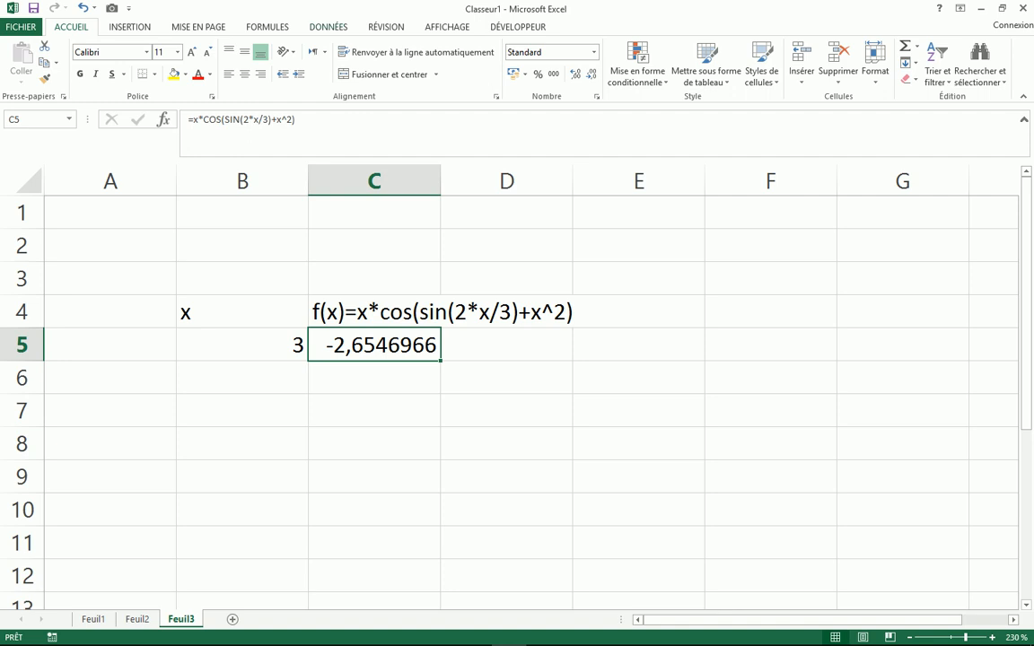
# - Use Goal Seek to bring the f(x) formula in C5 to 2 by changing x in B5, and keep the solution
pyautogui.click(328, 27)
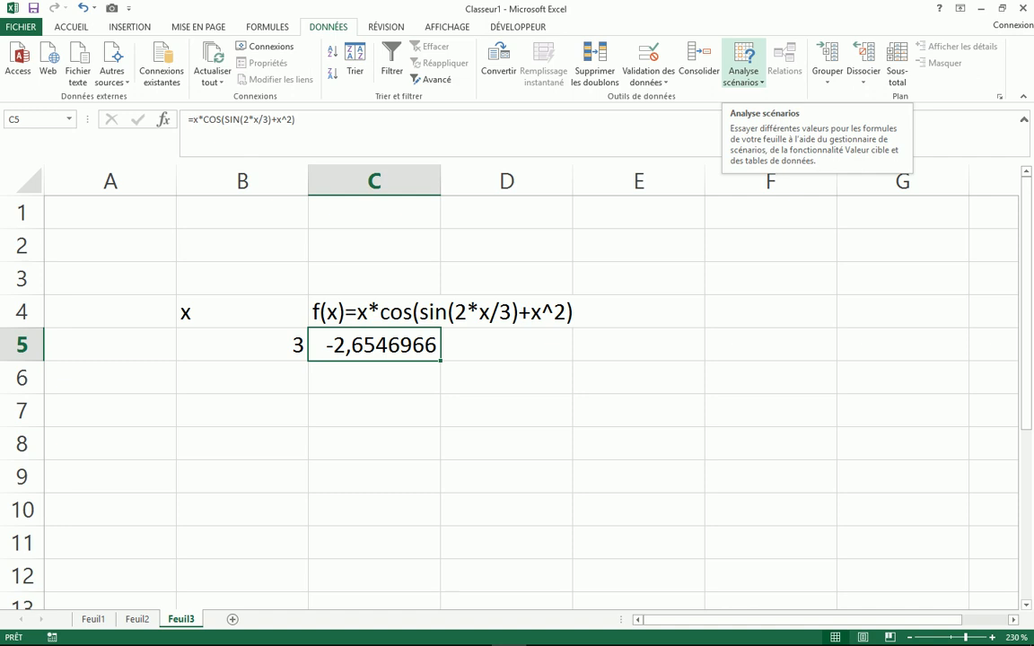
pyautogui.click(743, 71)
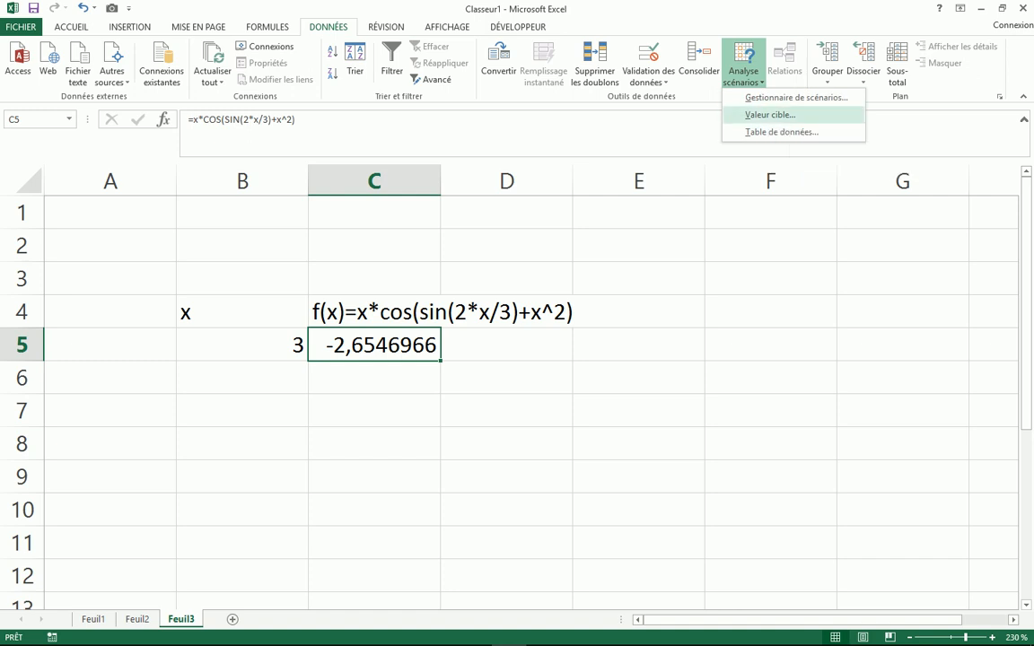
pyautogui.click(763, 115)
pyautogui.moveTo(402, 252); pyautogui.dragTo(739, 242)
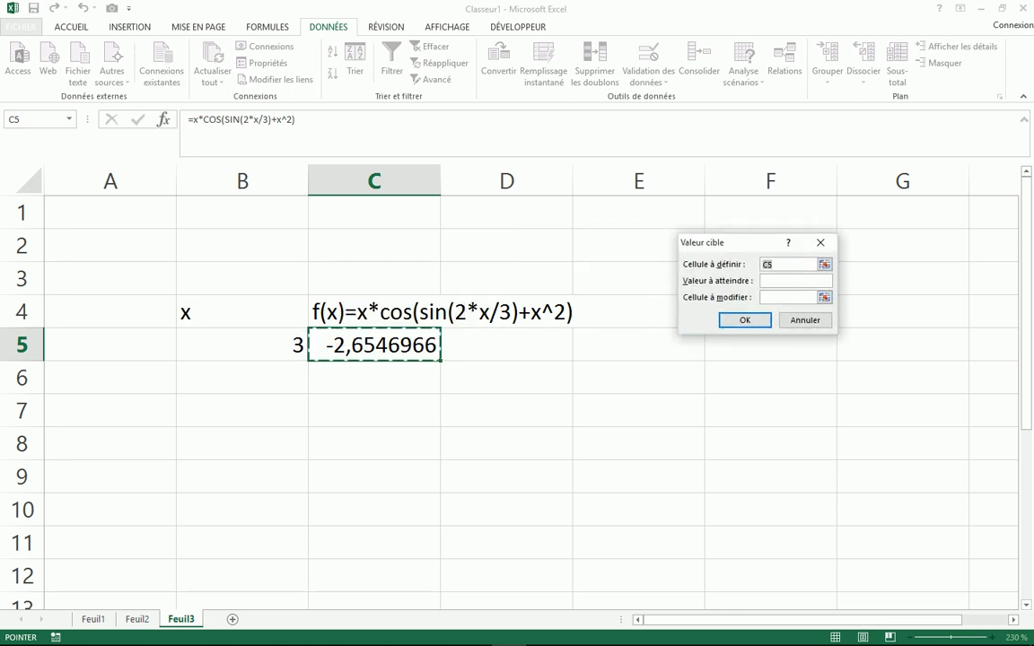
pyautogui.click(785, 281)
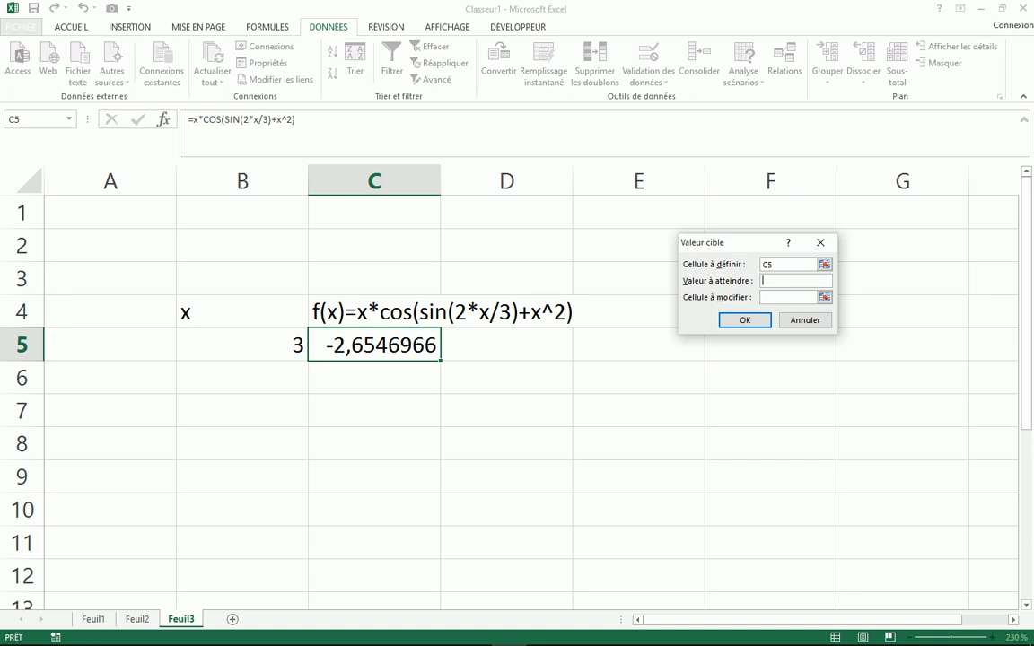
pyautogui.write('2')
pyautogui.click(786, 297)
pyautogui.click(242, 345)
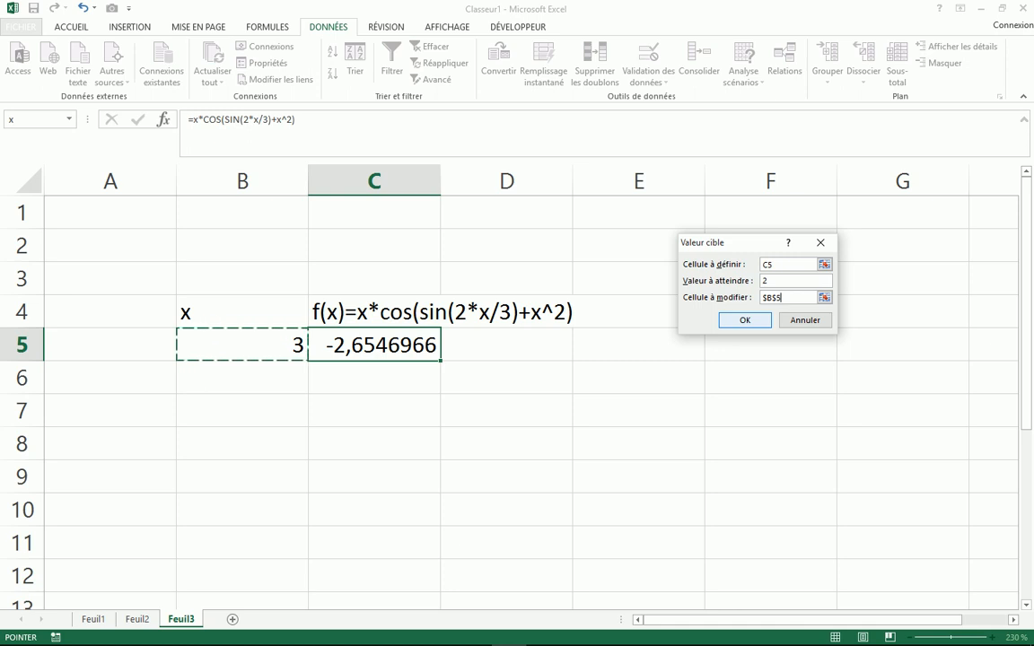
pyautogui.press('Return')
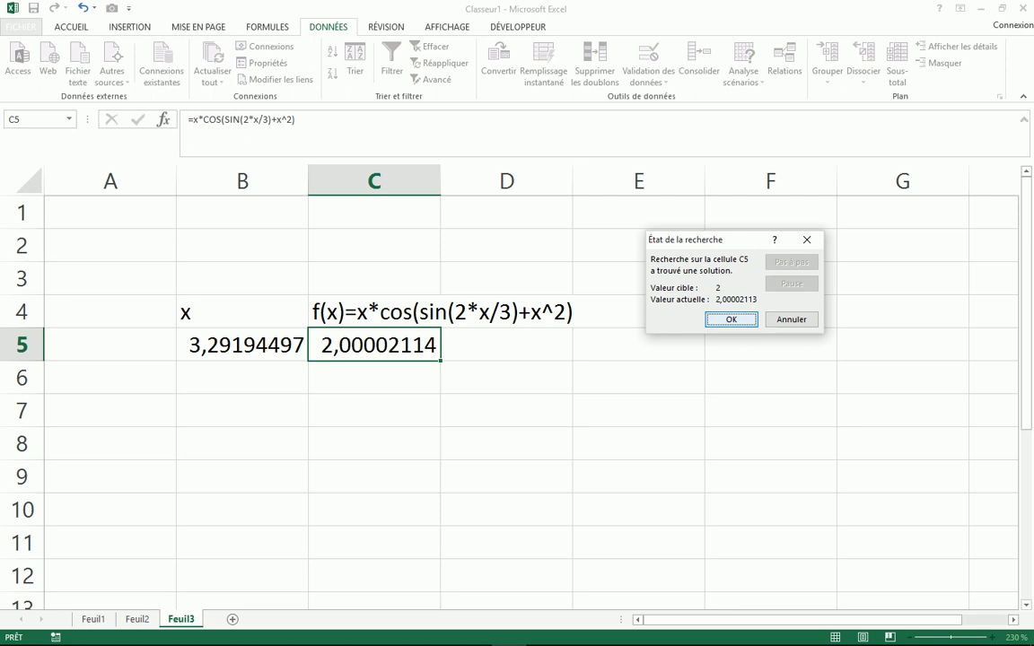
pyautogui.press('Return')
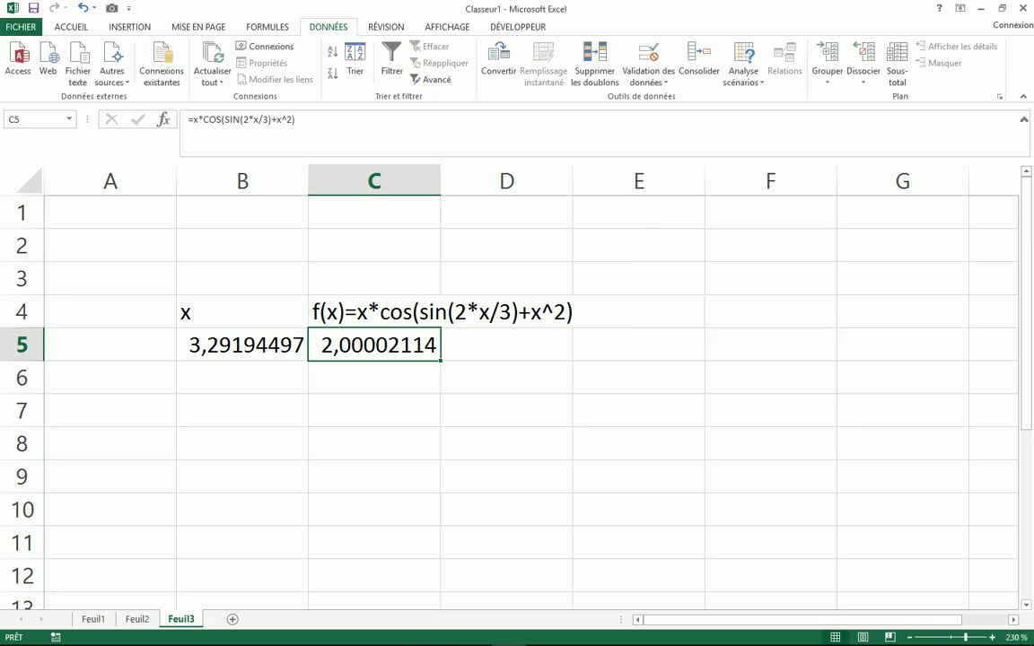
# - Save the workbook as Classeur1.xlsx in the Casa folder under D: » Casa_Rabat_emg » 2016
pyautogui.click(33, 8)
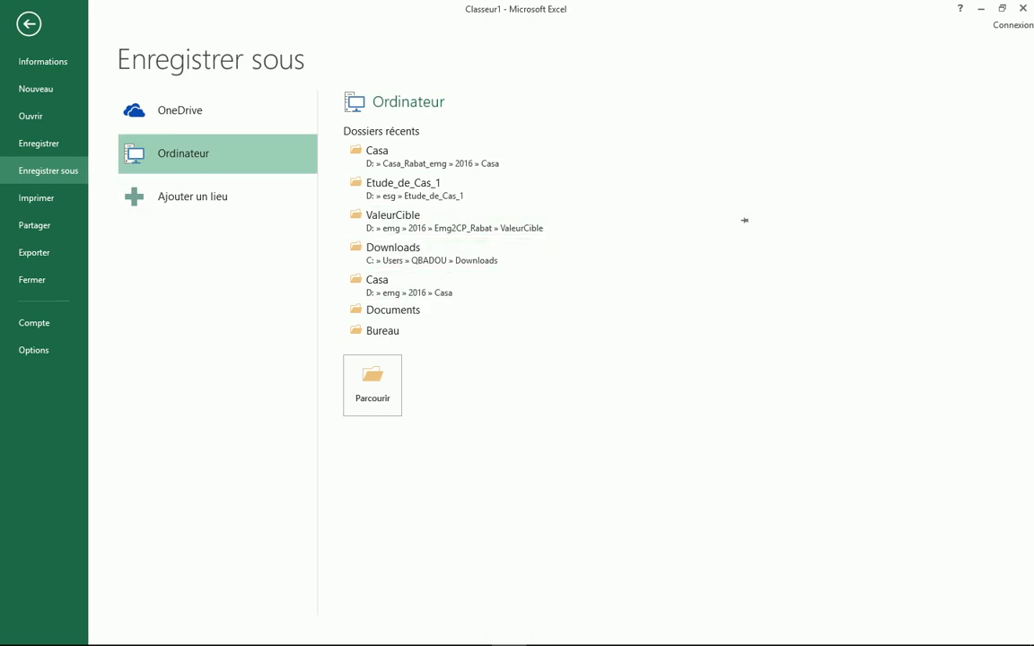
pyautogui.click(431, 154)
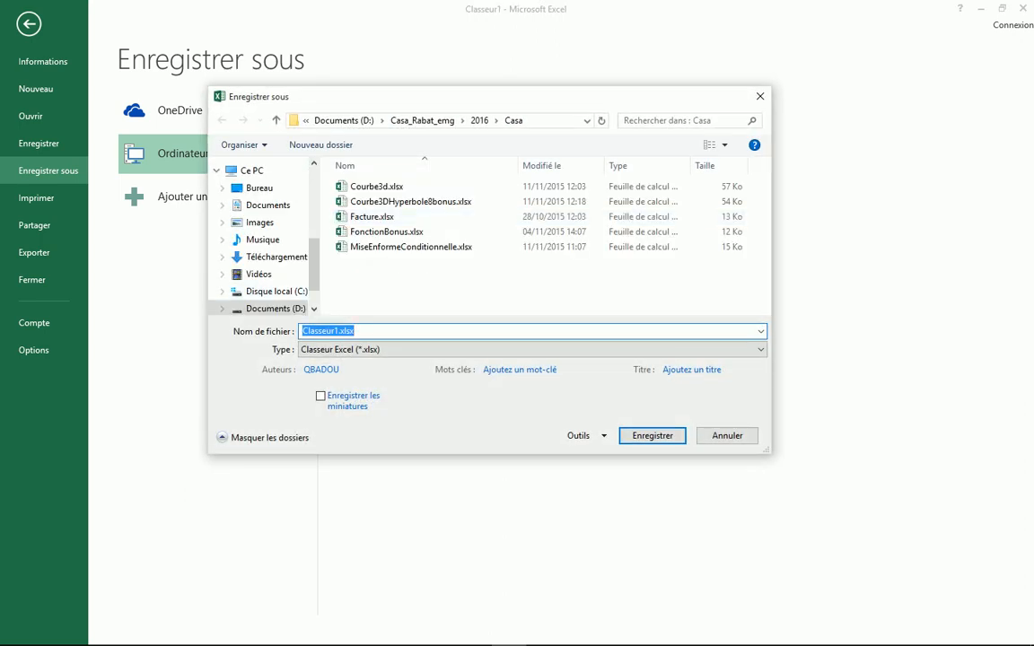
pyautogui.click(355, 331)
pyautogui.press('Left')
pyautogui.press('Left')
pyautogui.press('Left')
pyautogui.press('Left')
pyautogui.press('Left')
pyautogui.press('Return')
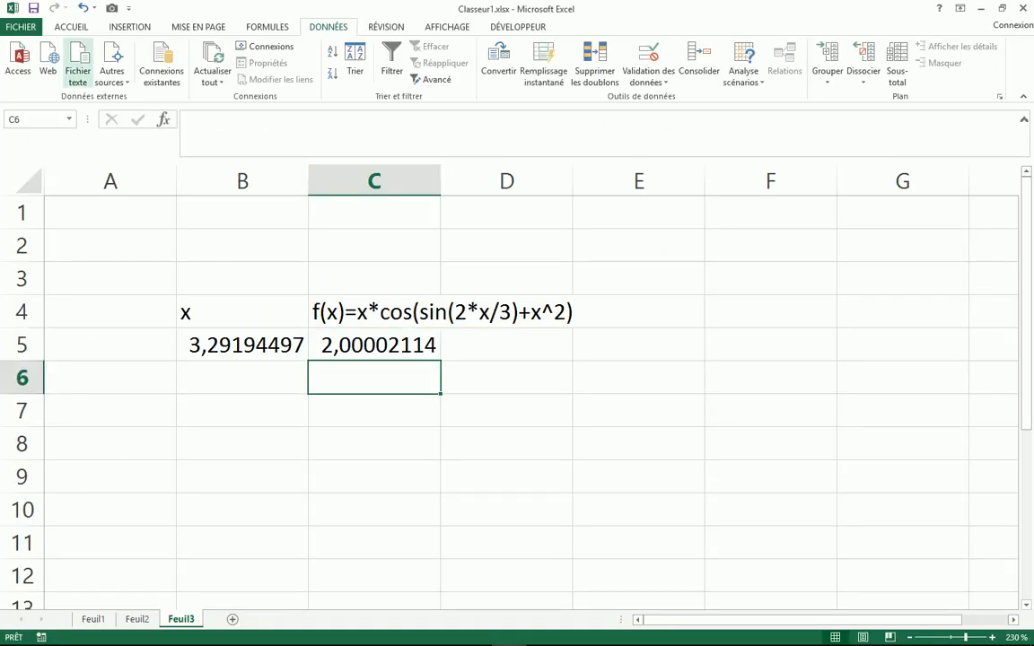
# - Save the workbook under the new name CourbeTendenceValeurCible.xlsx in the same Casa folder, and close it
pyautogui.click(20, 26)
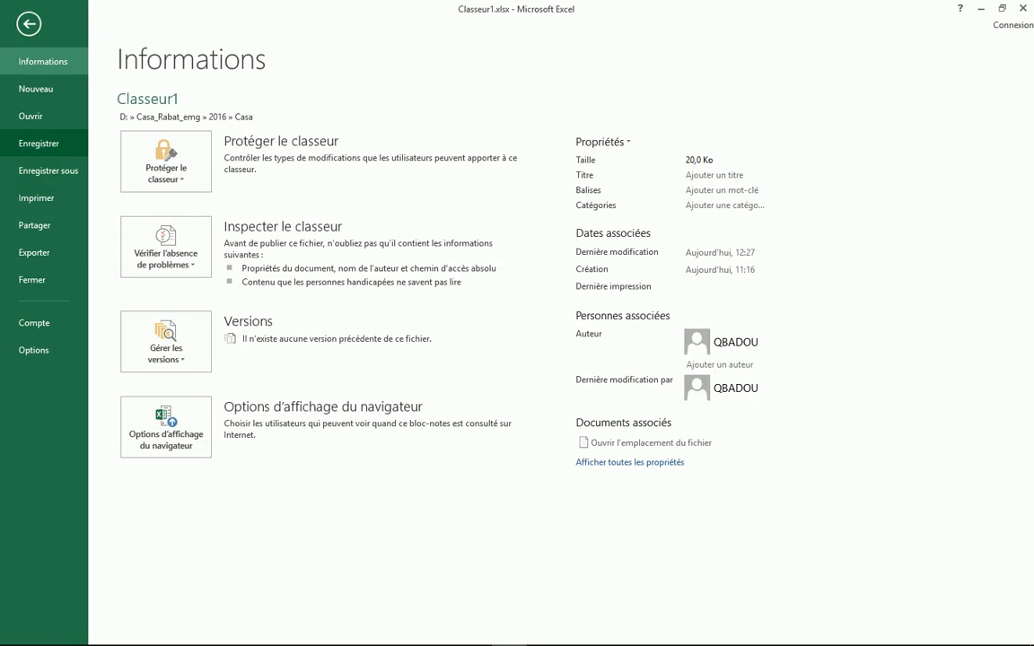
pyautogui.click(47, 171)
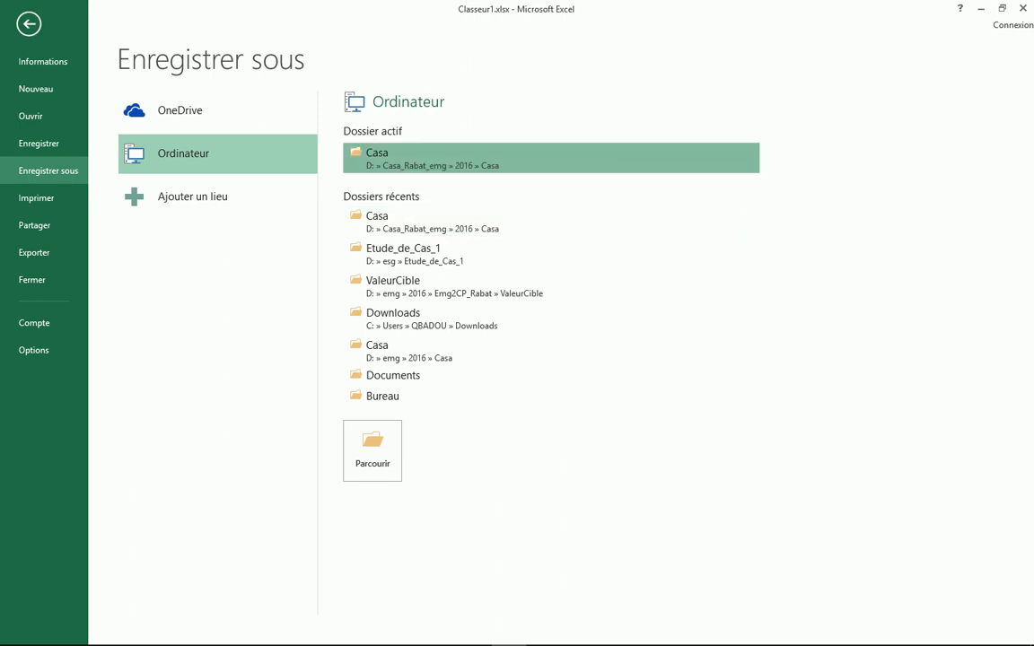
pyautogui.click(377, 154)
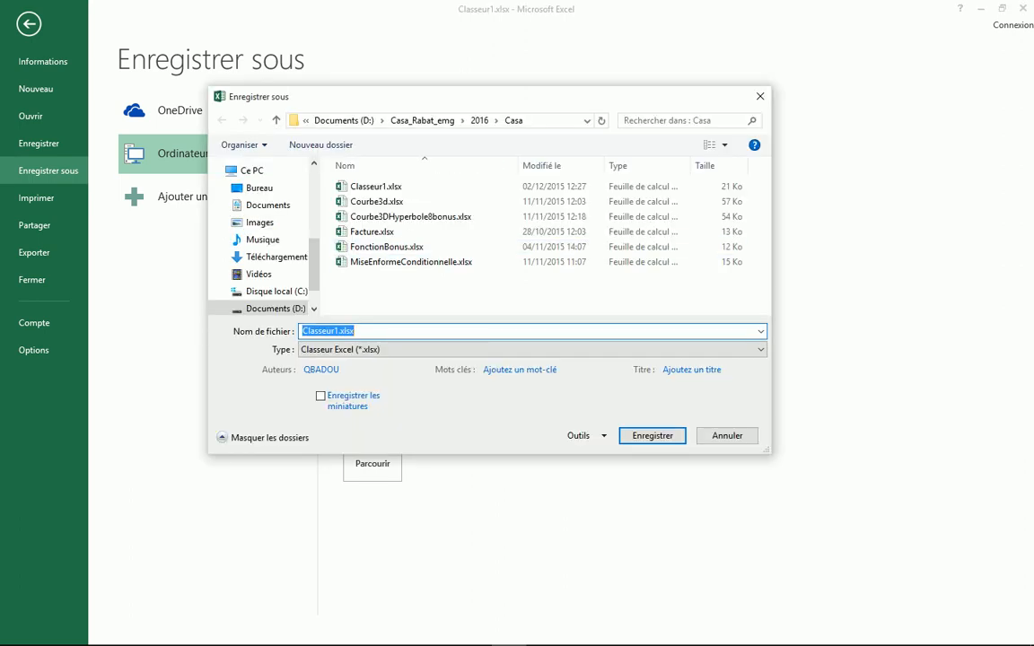
pyautogui.click(338, 331)
pyautogui.press('BackSpace')
pyautogui.press('BackSpace')
pyautogui.press('BackSpace')
pyautogui.press('BackSpace')
pyautogui.press('BackSpace')
pyautogui.press('BackSpace')
pyautogui.press('BackSpace')
pyautogui.press('BackSpace')
pyautogui.press('BackSpace')
pyautogui.write('Cou')
pyautogui.write('rbeTen')
pyautogui.write('denceVa')
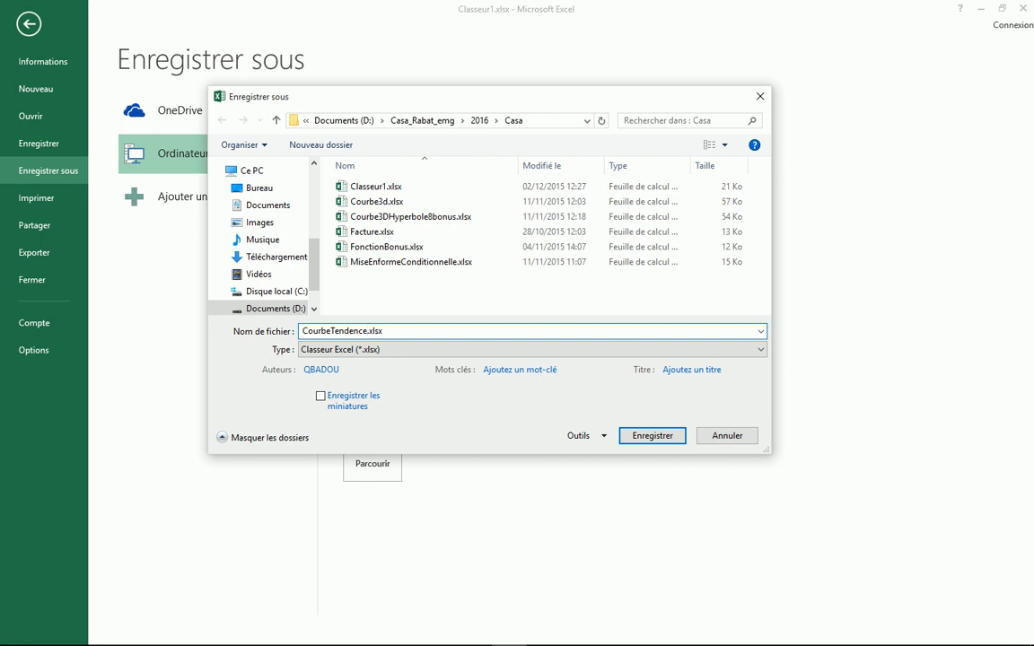
pyautogui.write('leurCible')
pyautogui.press('Return')
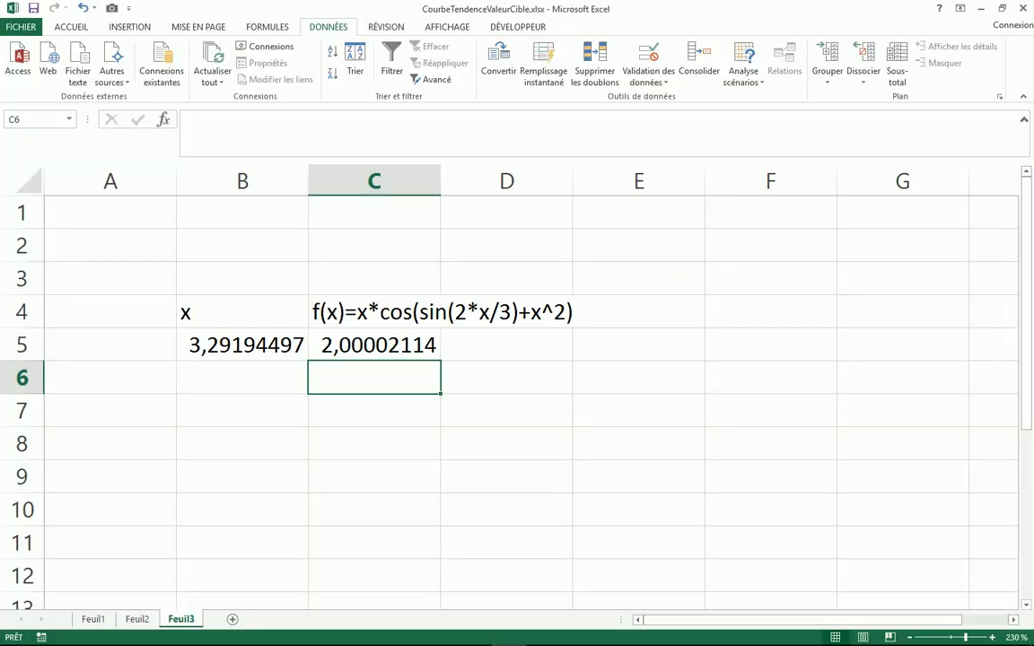
pyautogui.click(1023, 8)
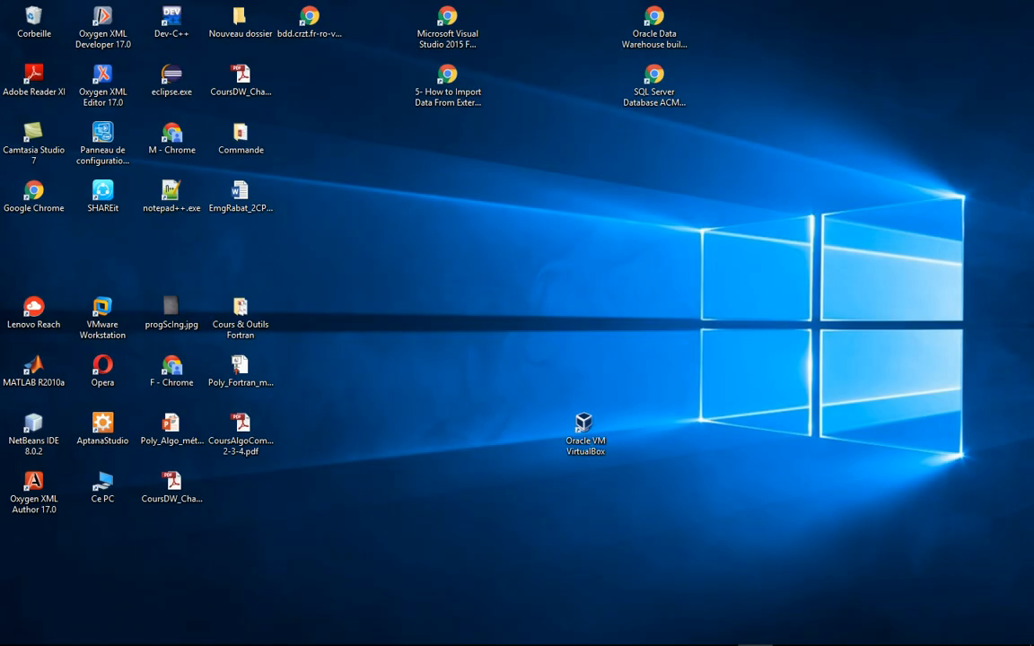
pyautogui.click(649, 631)
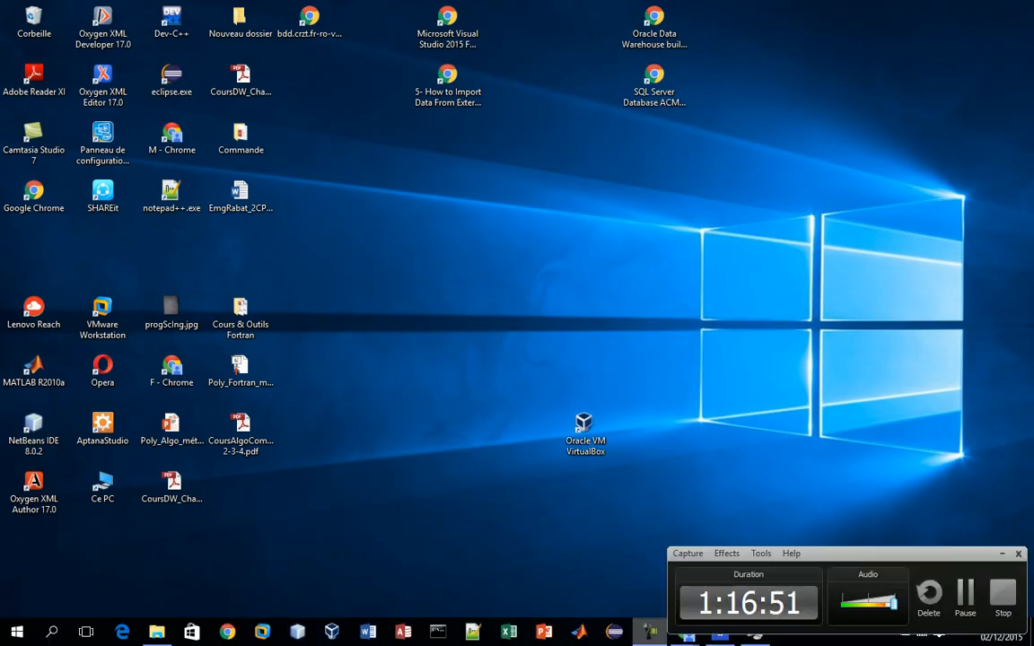